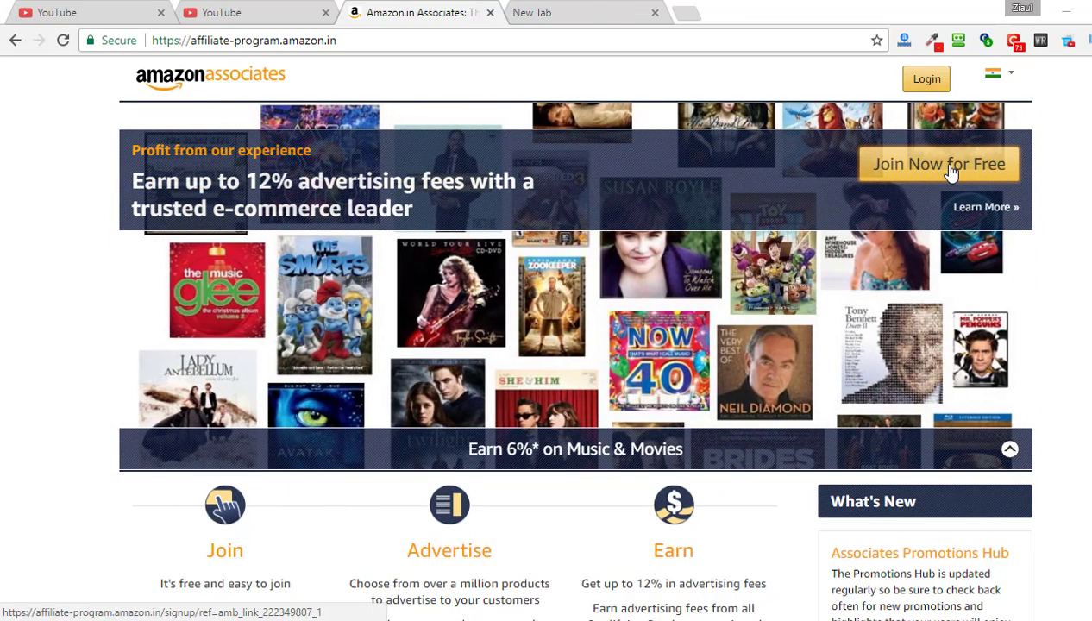
# Join Associates for free by creating a new Amazon account with your name, e-mail and password
pyautogui.click(938, 164)
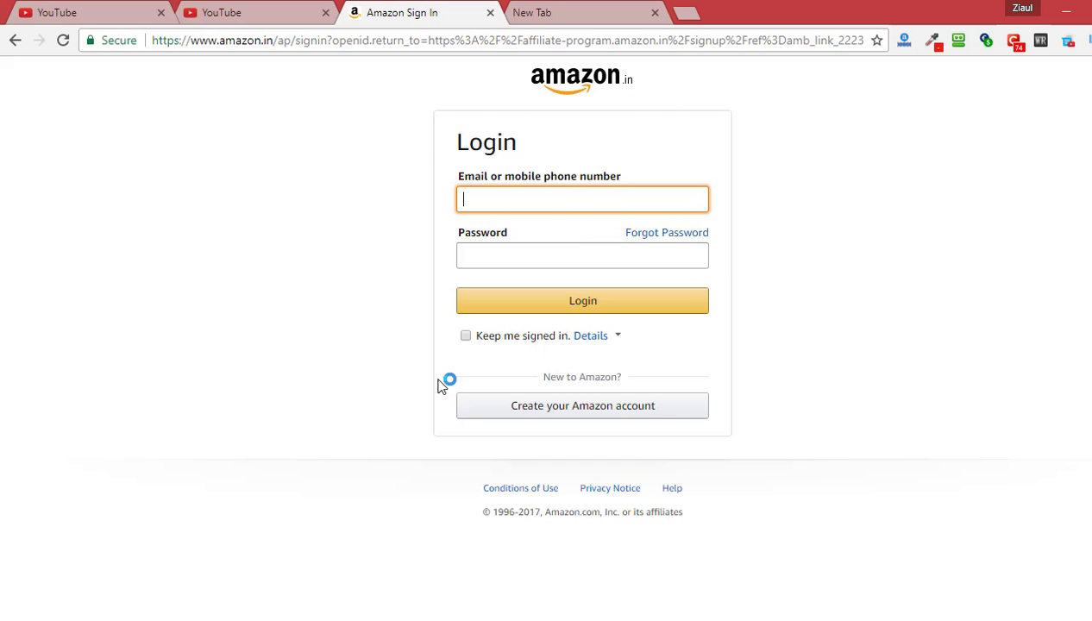
pyautogui.click(626, 414)
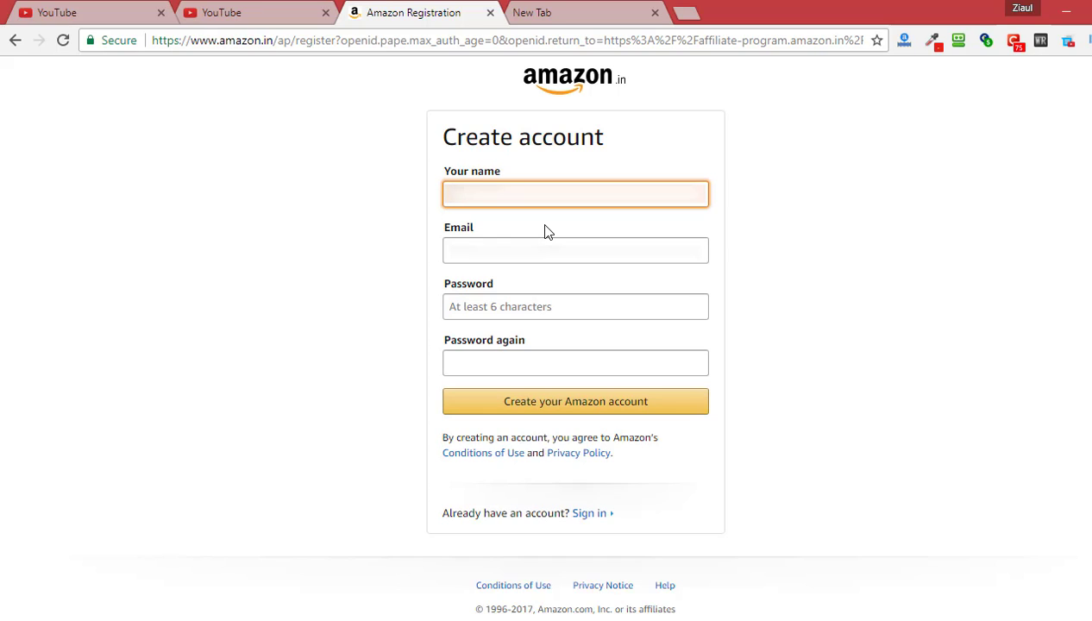
pyautogui.write('Ziaul Haque')
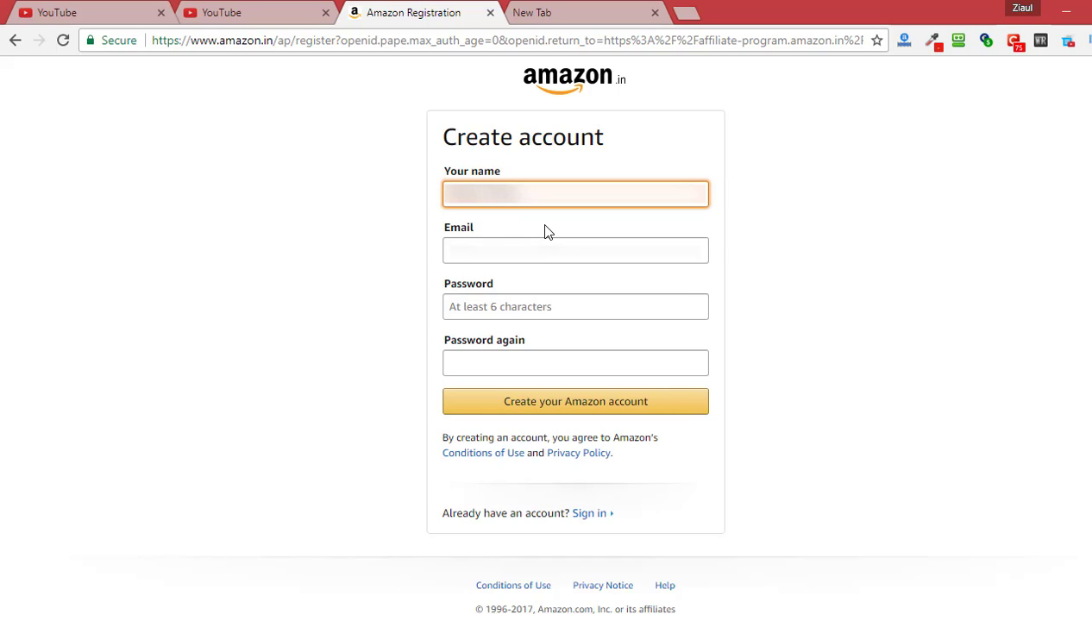
pyautogui.press('Tab')
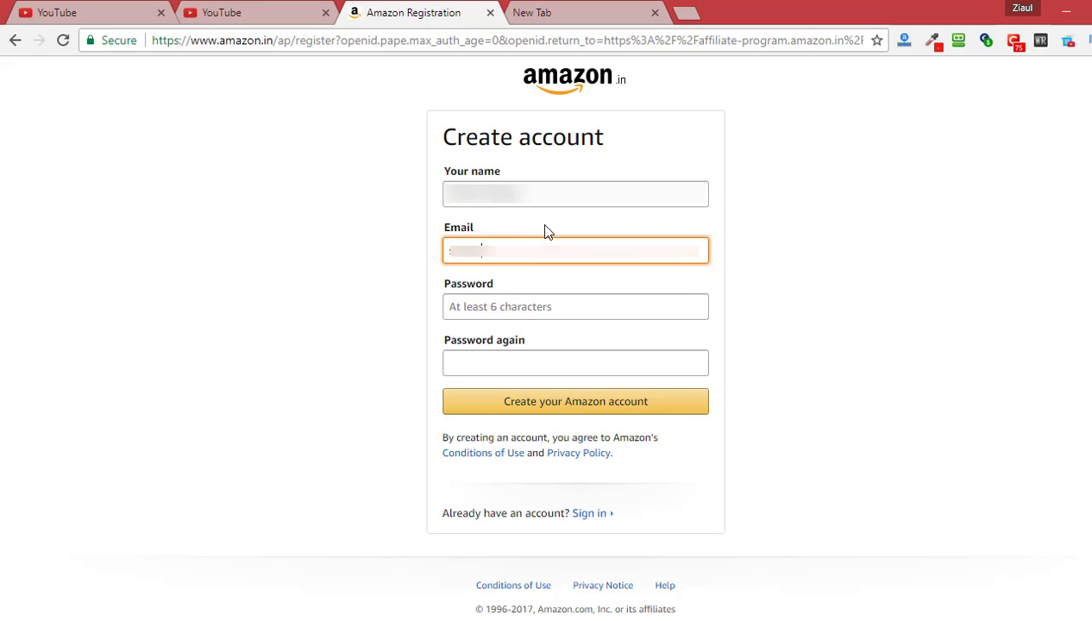
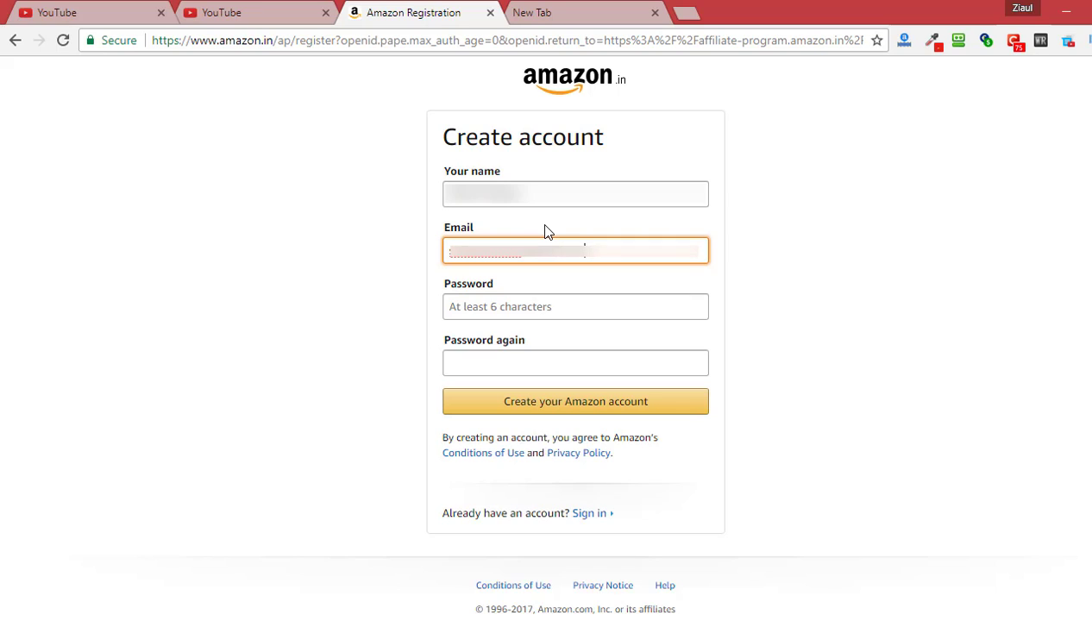
pyautogui.press('Tab')
pyautogui.write('••••••')
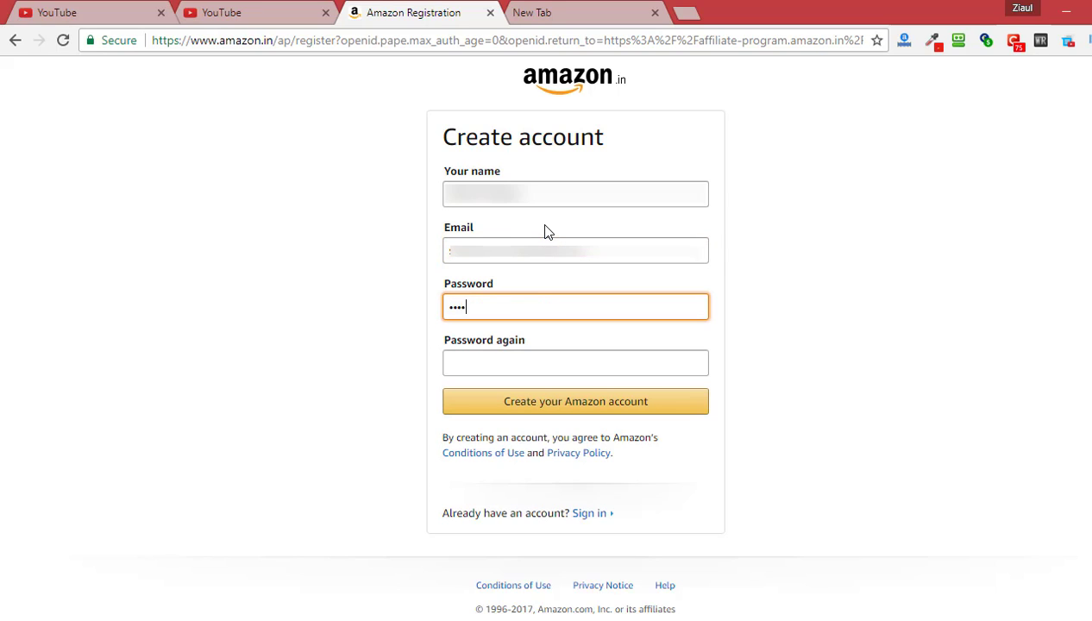
pyautogui.write('••••')
pyautogui.press('Tab')
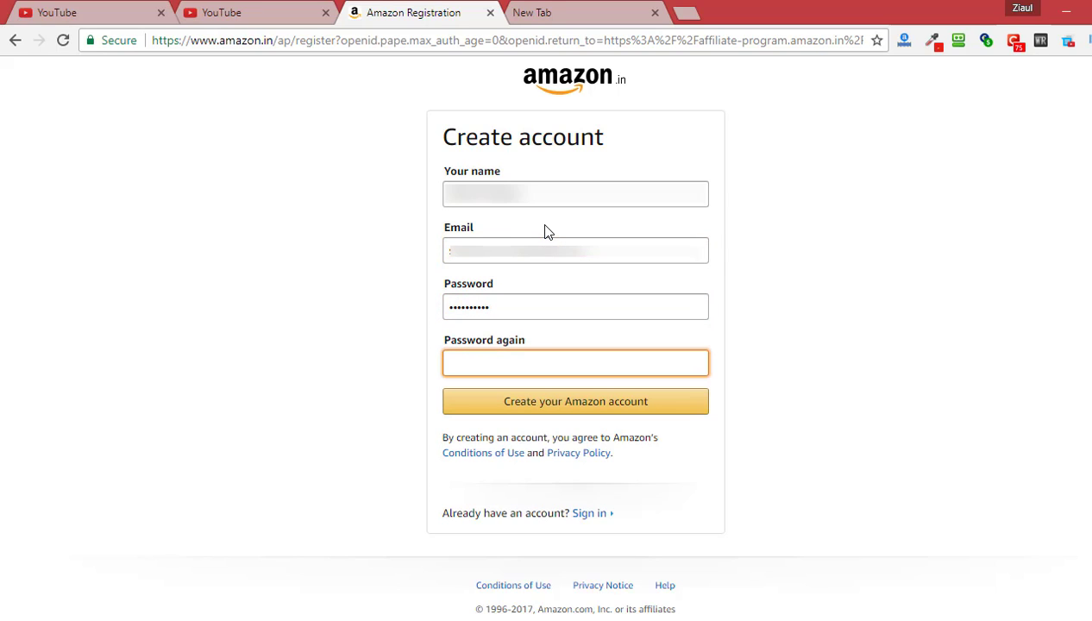
pyautogui.write('••••••••••')
pyautogui.click(602, 402)
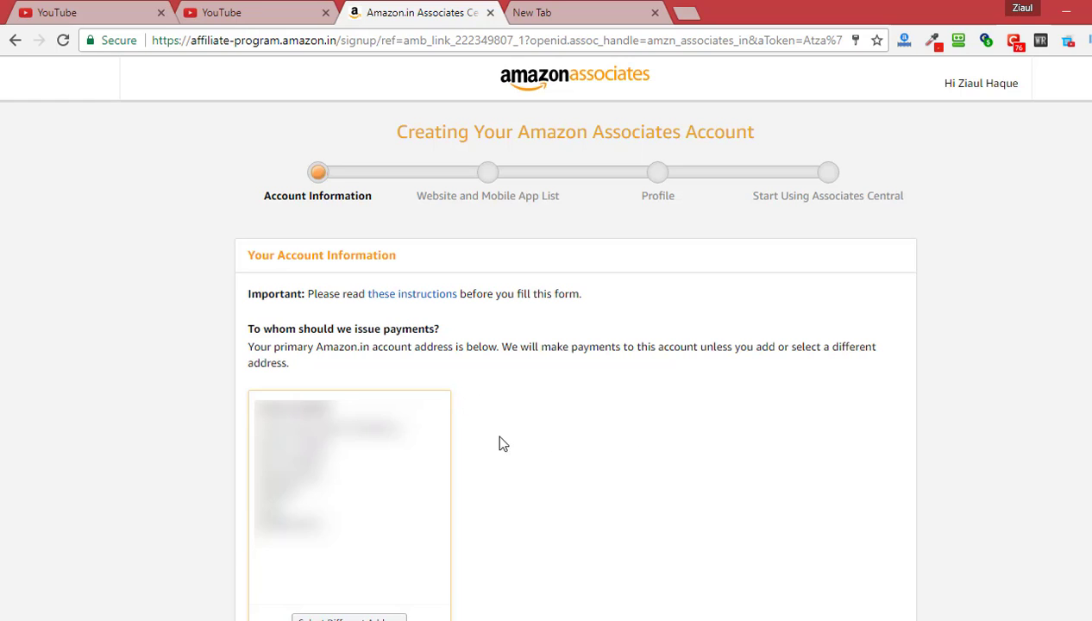
# Answer No to the U.S. person tax question on Account Information and continue
pyautogui.scroll(-1, 465, 448)
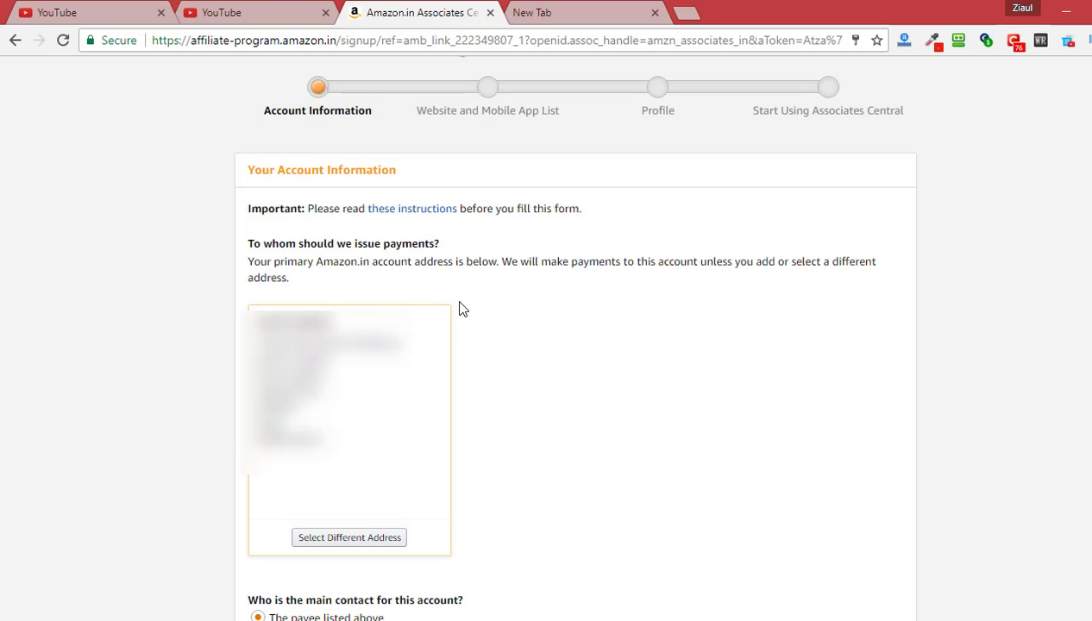
pyautogui.scroll(-1, 486, 398)
pyautogui.scroll(-2, 486, 398)
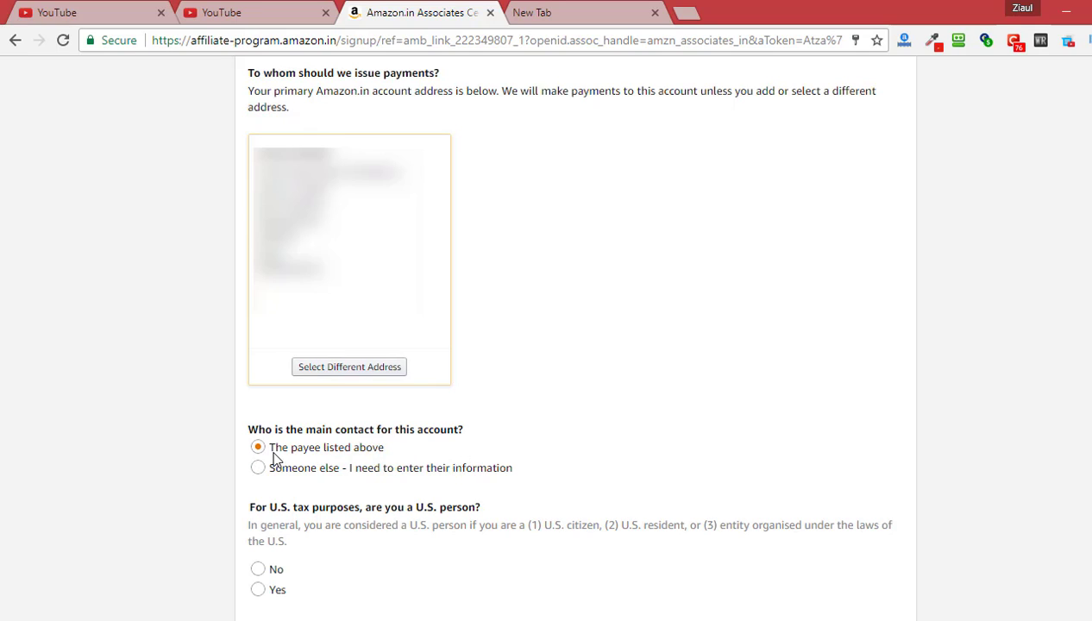
pyautogui.scroll(-2, 213, 458)
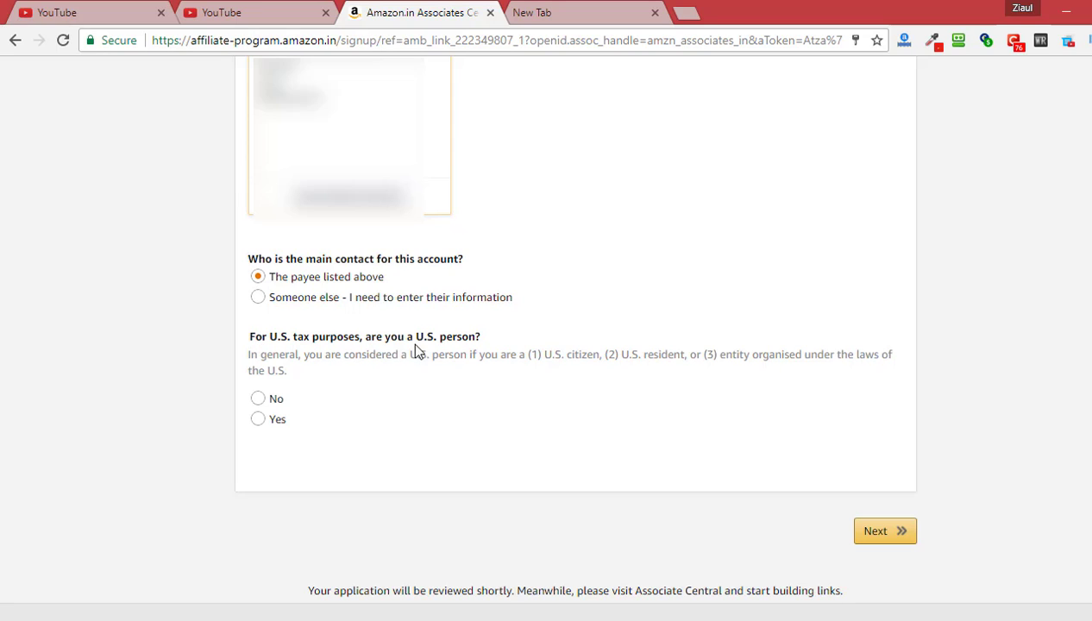
pyautogui.click(261, 400)
pyautogui.click(871, 534)
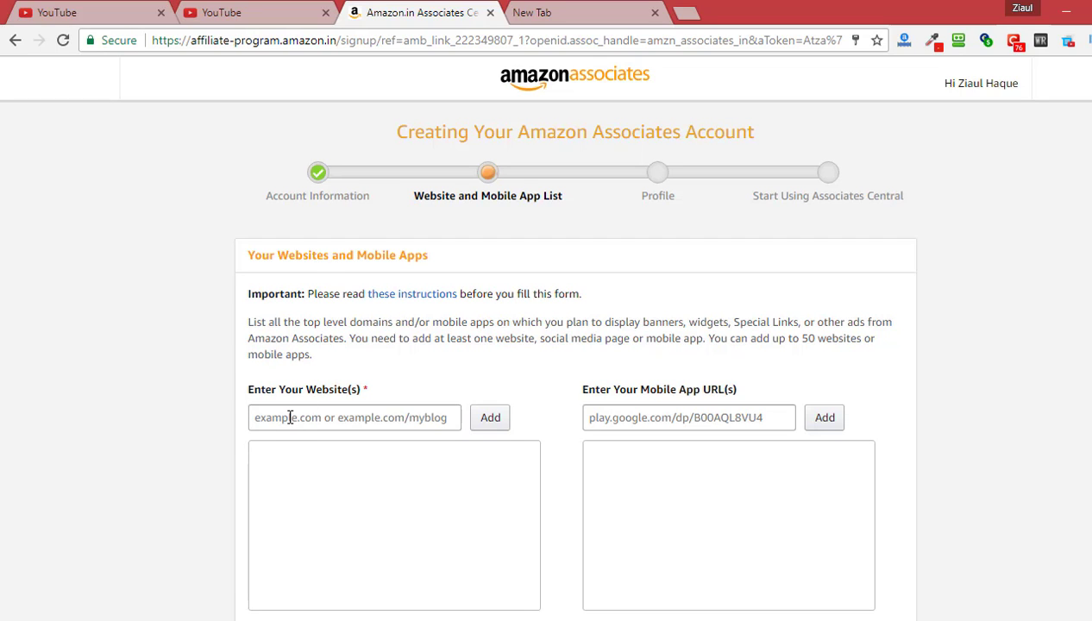
# Add open4profit.com as the listed website and proceed to the Profile step
pyautogui.click(290, 418)
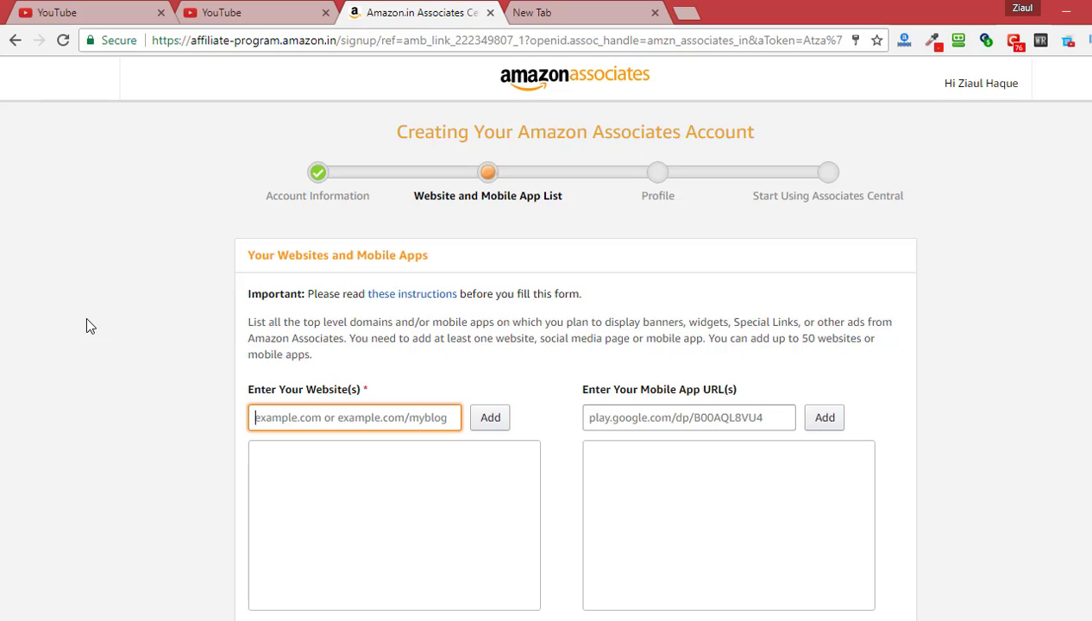
pyautogui.write('ope')
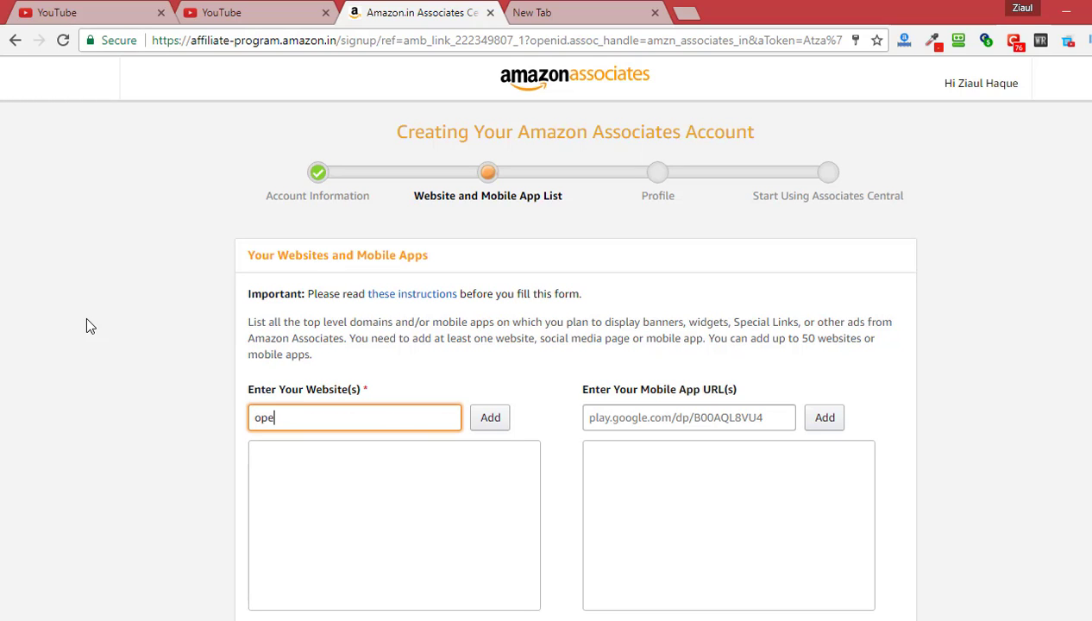
pyautogui.write('n4profit.com')
pyautogui.click(495, 422)
pyautogui.scroll(-2, 155, 409)
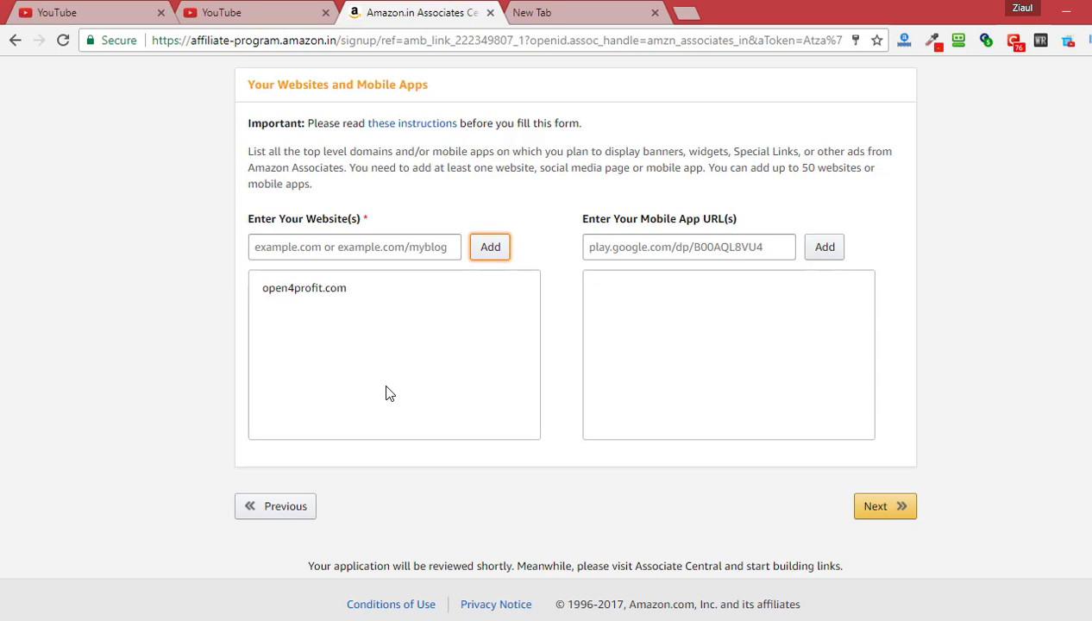
pyautogui.click(899, 514)
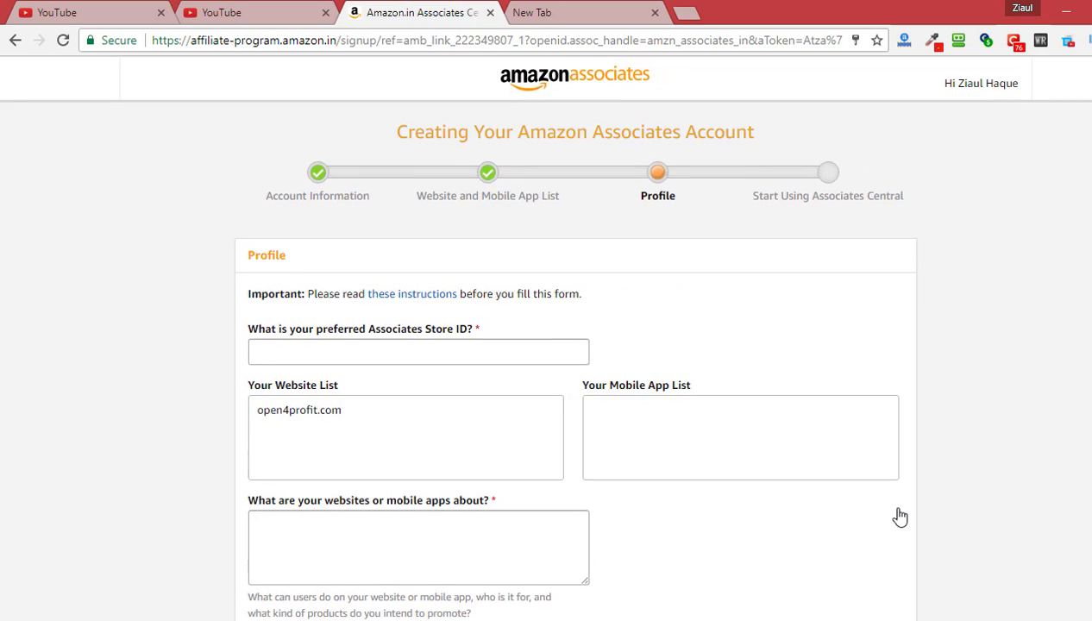
# Enter open4profit as the preferred Store ID
pyautogui.click(404, 361)
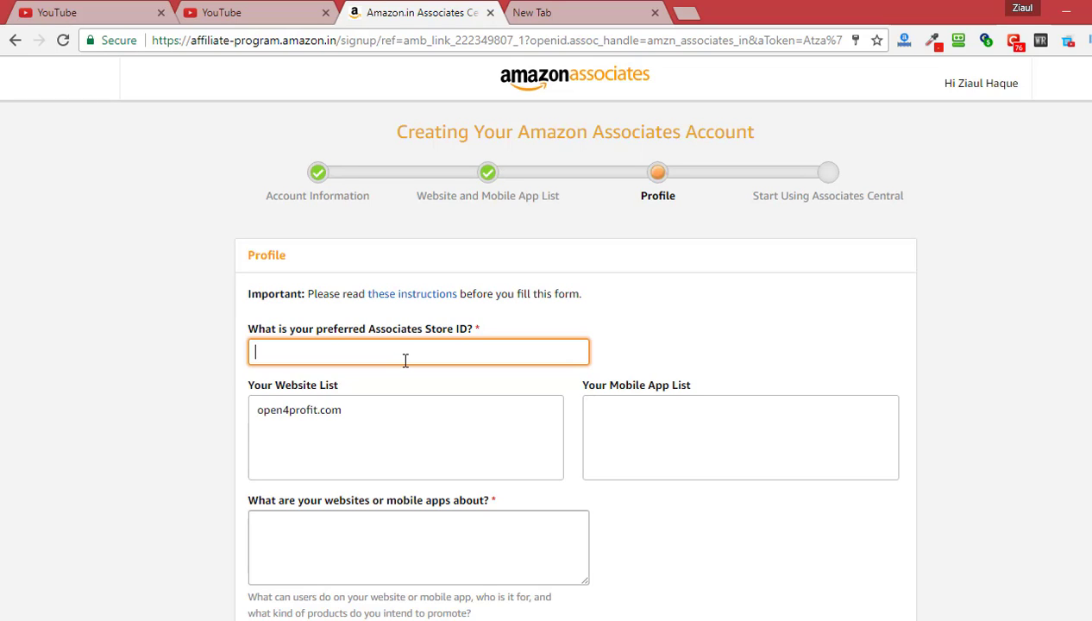
pyautogui.write('open4profit')
pyautogui.click(195, 441)
# Describe the website as related to consumer related products and digital products
pyautogui.scroll(-1, 292, 479)
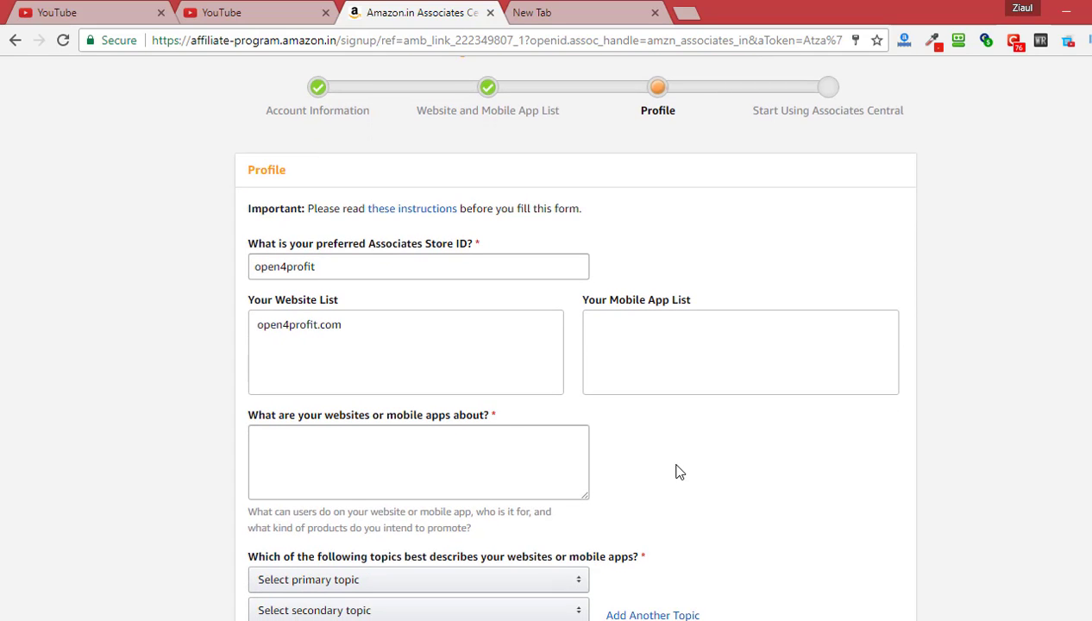
pyautogui.scroll(-1, 676, 471)
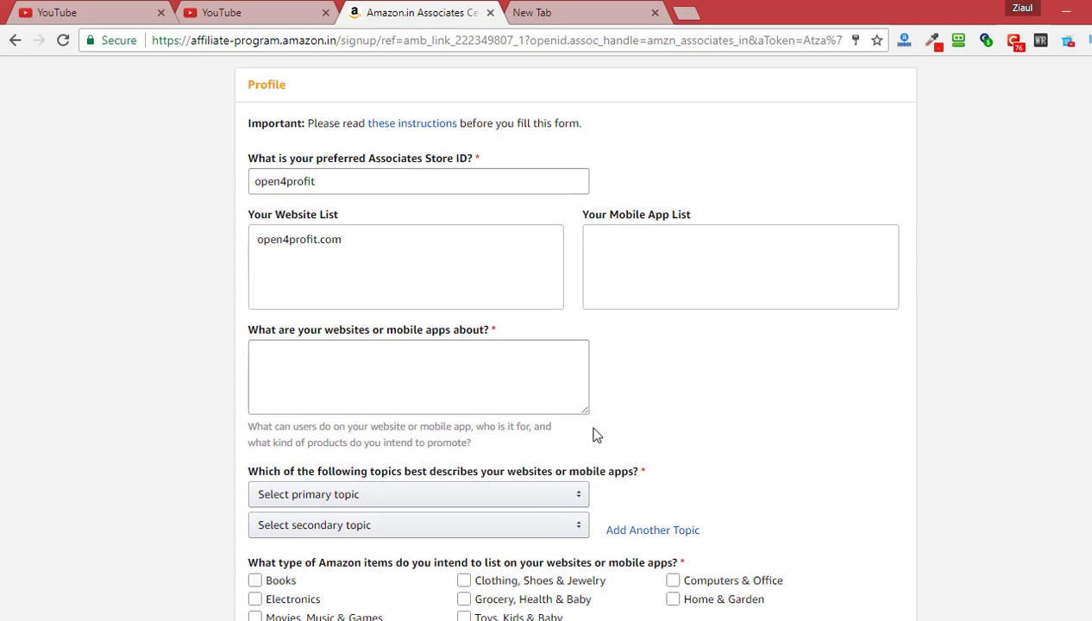
pyautogui.click(472, 377)
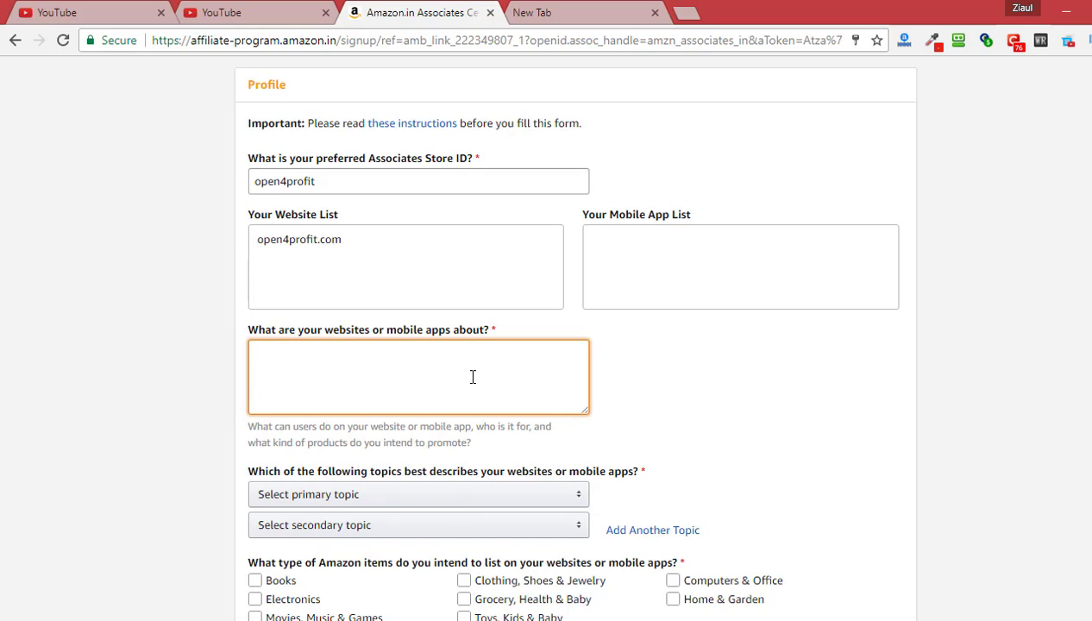
pyautogui.write('Our website is related to con')
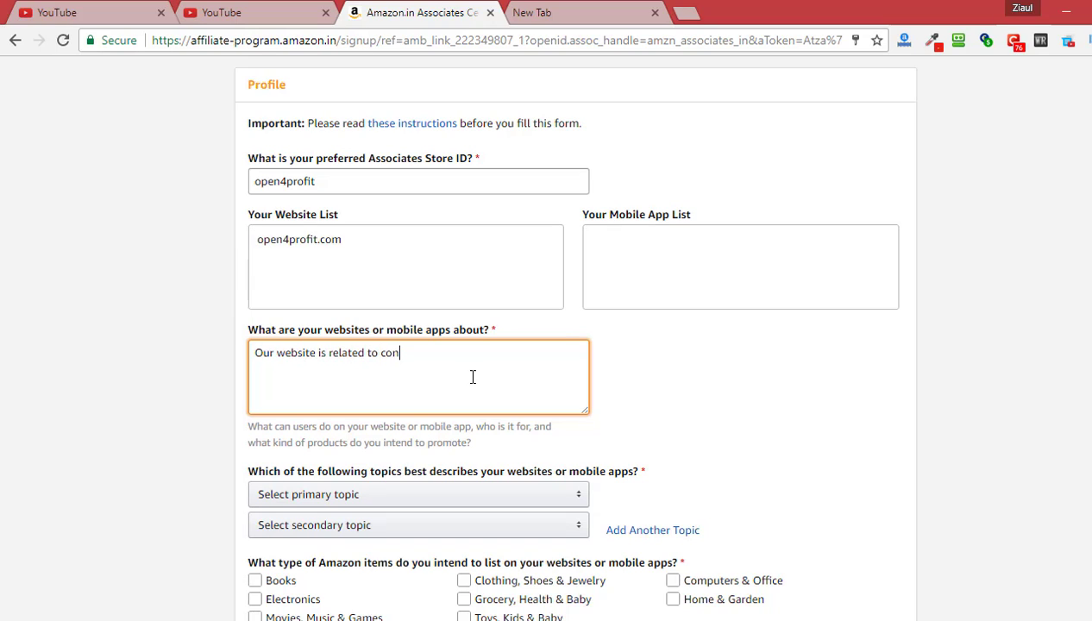
pyautogui.write('sumer related products, digit')
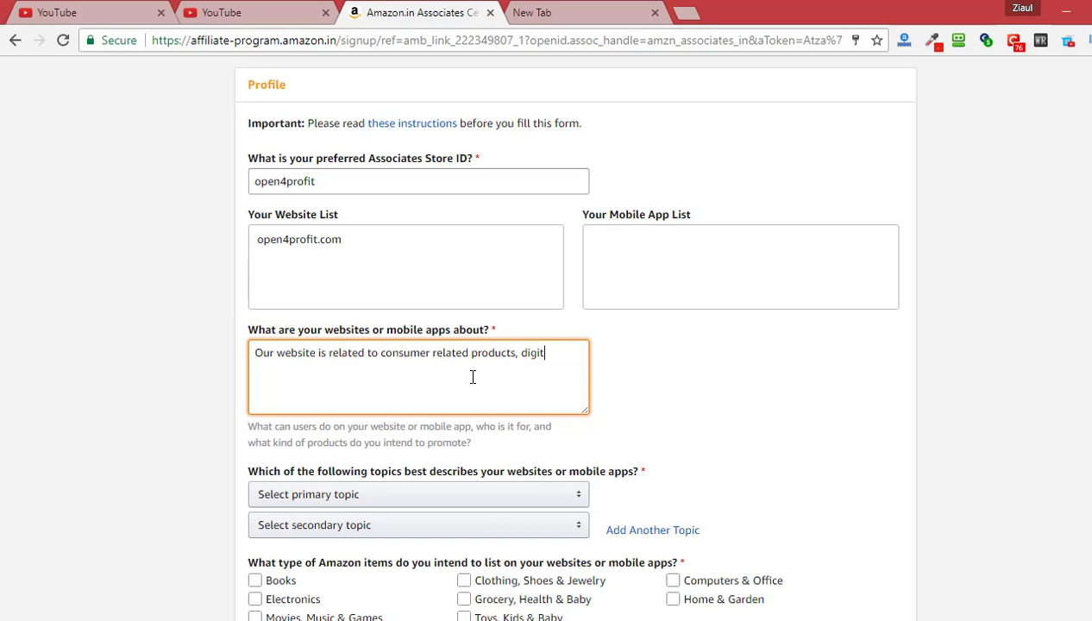
pyautogui.write('al products')
pyautogui.scroll(-3, 153, 384)
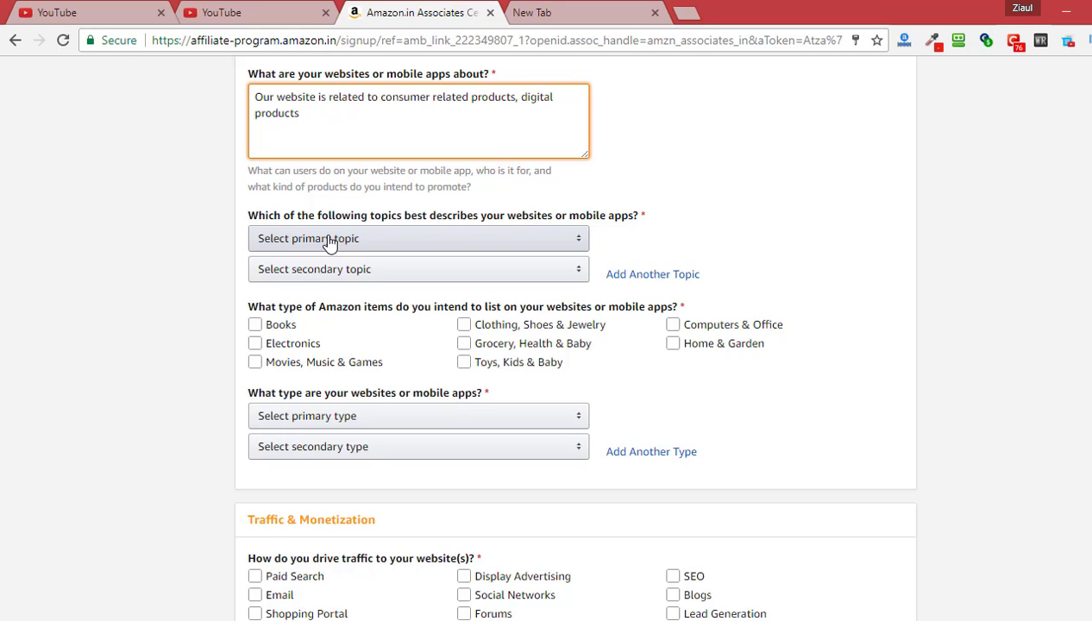
# Set the site topics to Computers/Software/Technology and Business/Industrial
pyautogui.click(329, 243)
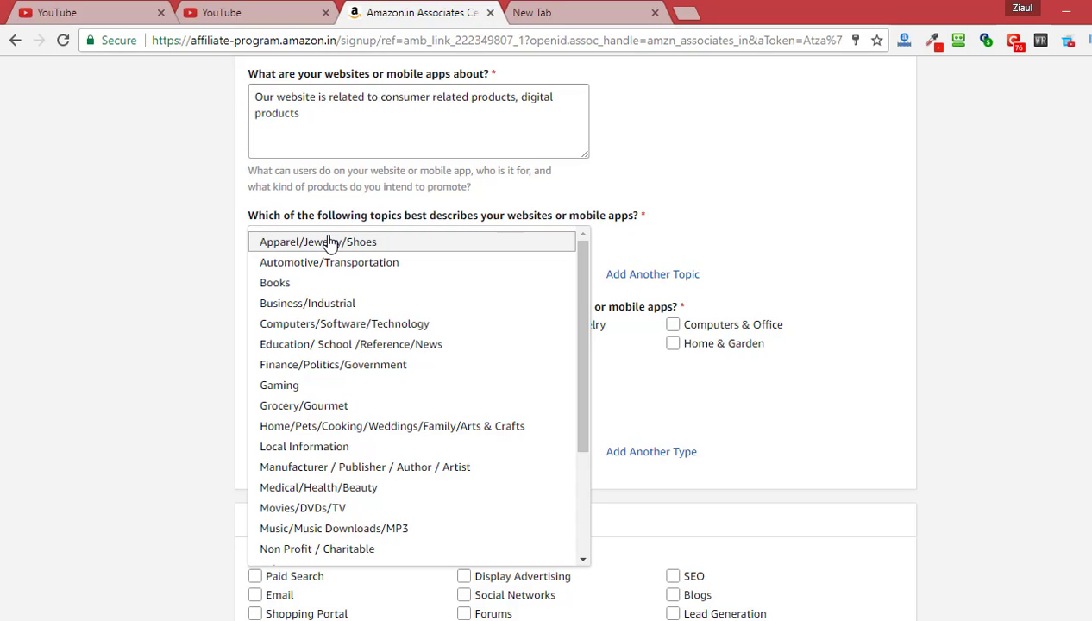
pyautogui.click(402, 328)
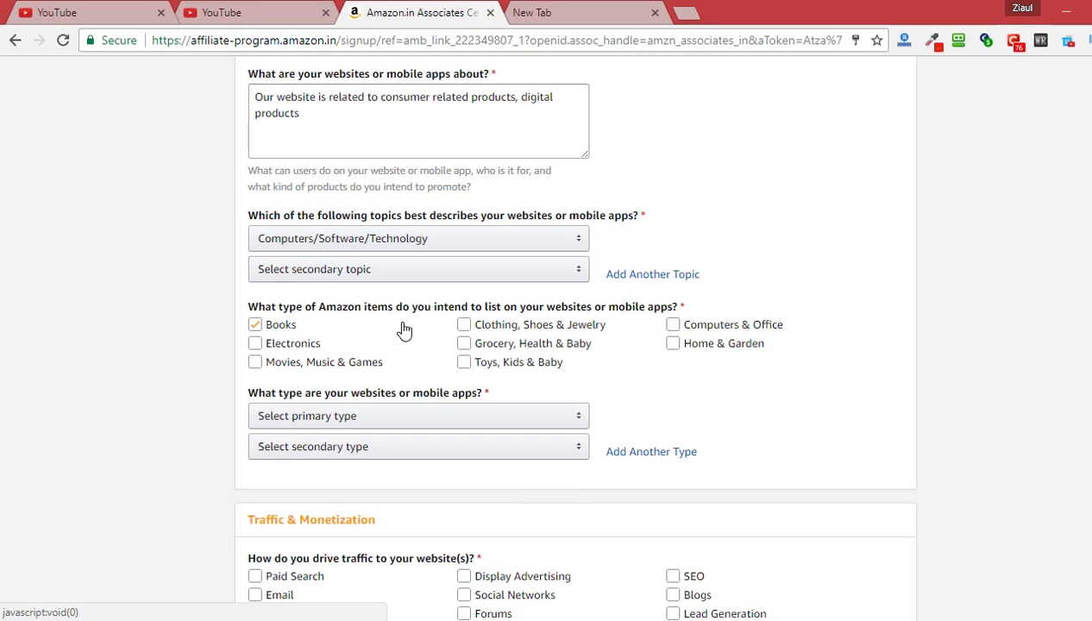
pyautogui.click(402, 274)
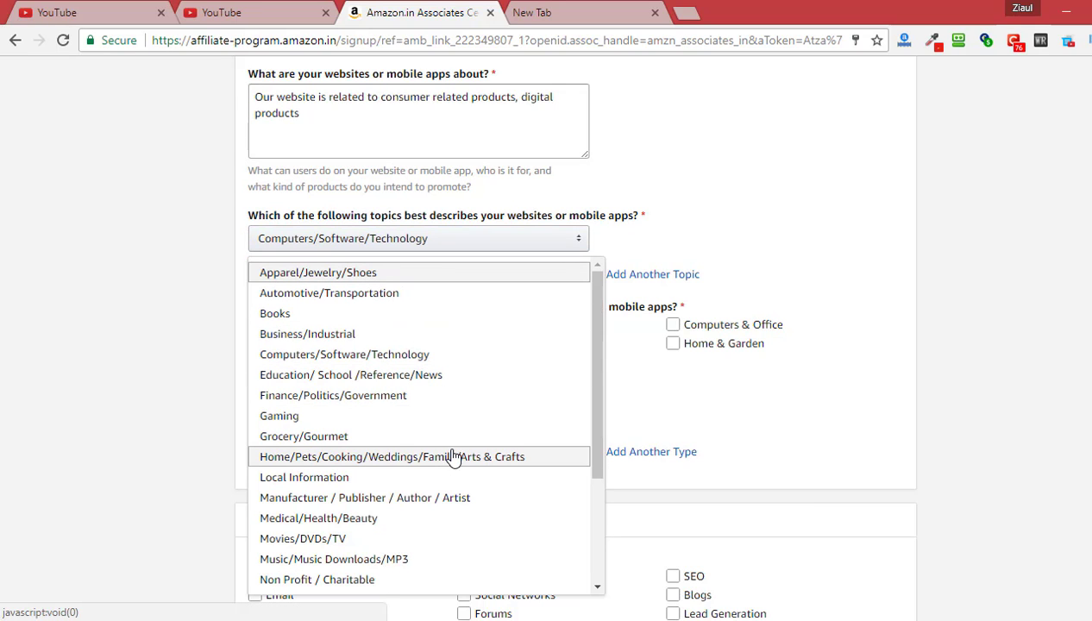
pyautogui.scroll(-2, 452, 456)
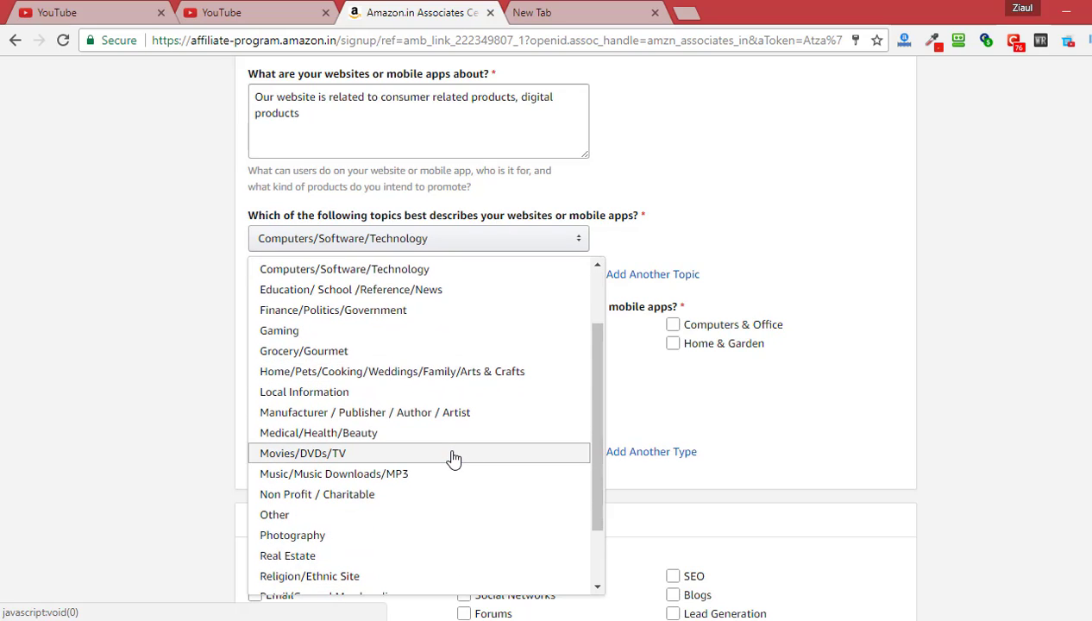
pyautogui.scroll(-3, 452, 456)
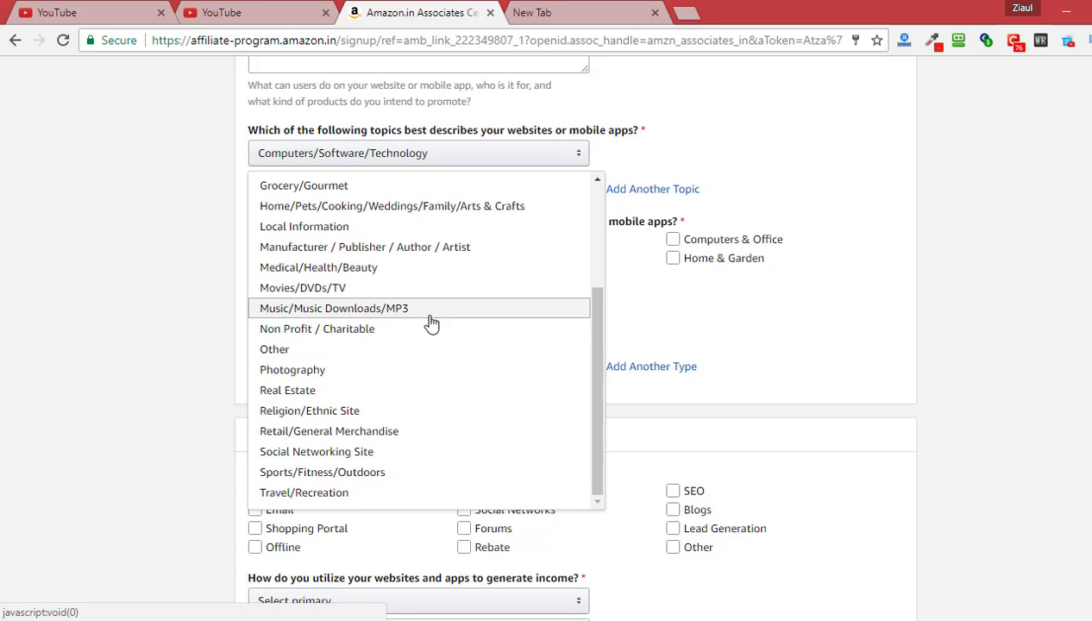
pyautogui.scroll(1, 432, 323)
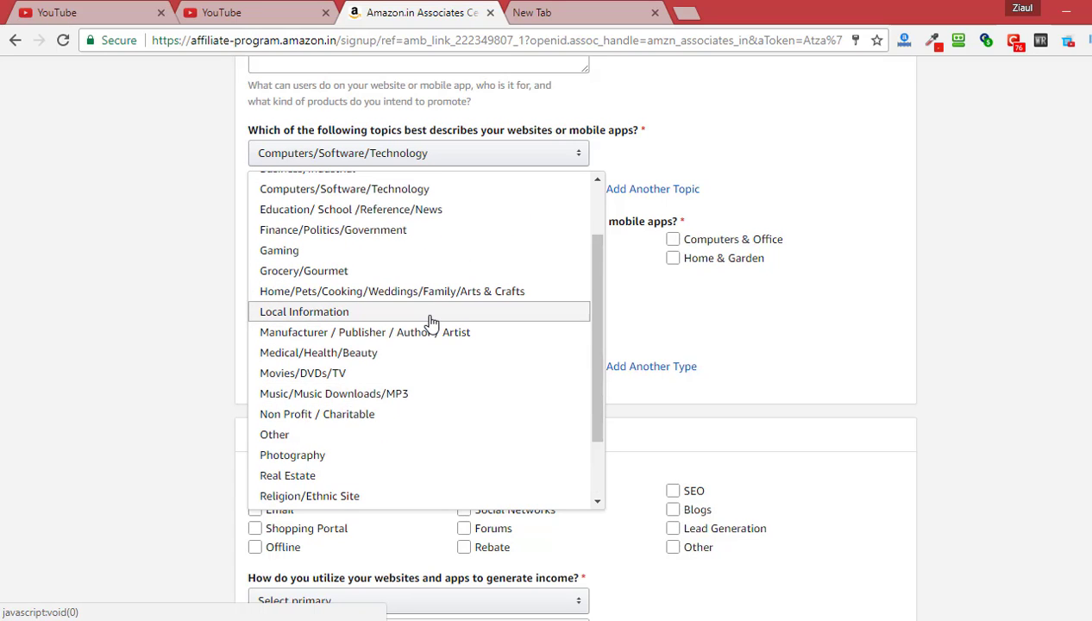
pyautogui.scroll(1, 431, 322)
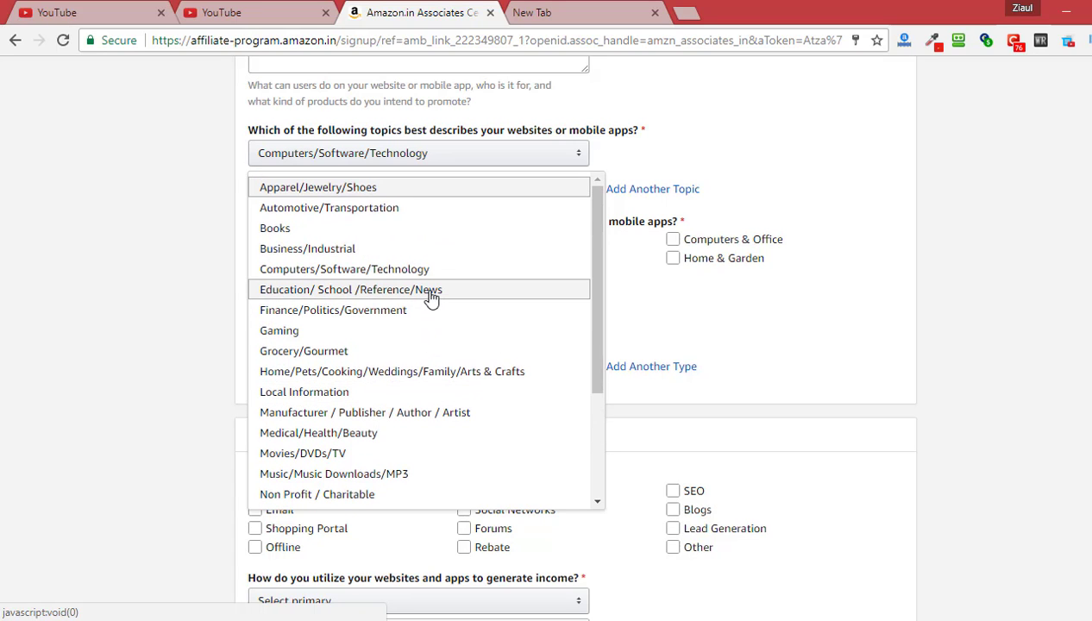
pyautogui.click(337, 248)
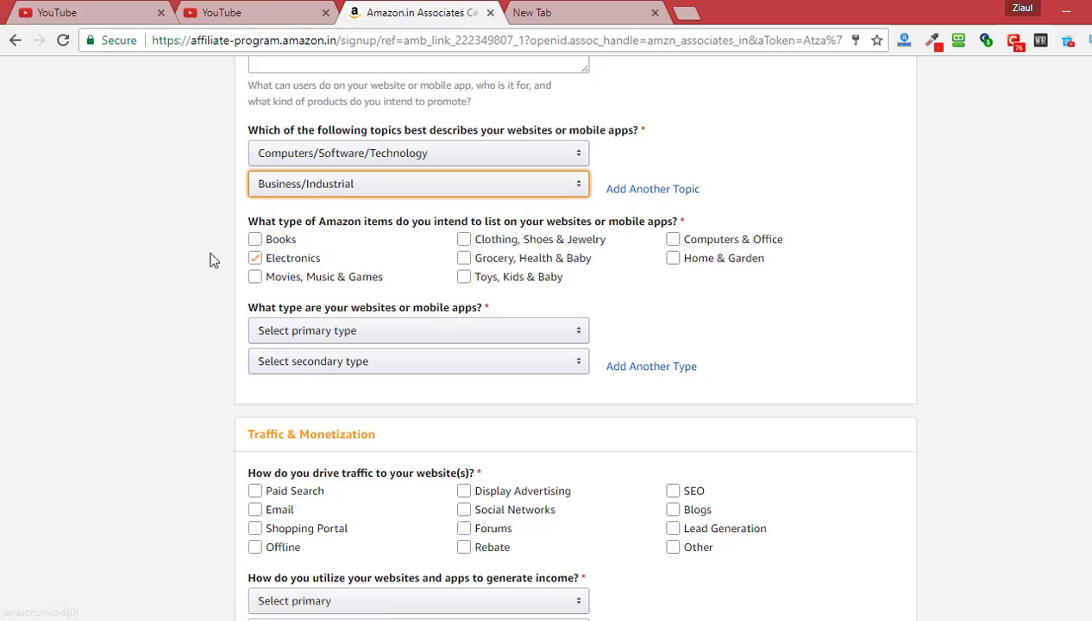
# Select all nine item-type categories, from Books through Computers & Office
pyautogui.click(160, 259)
pyautogui.click(255, 239)
pyautogui.click(254, 258)
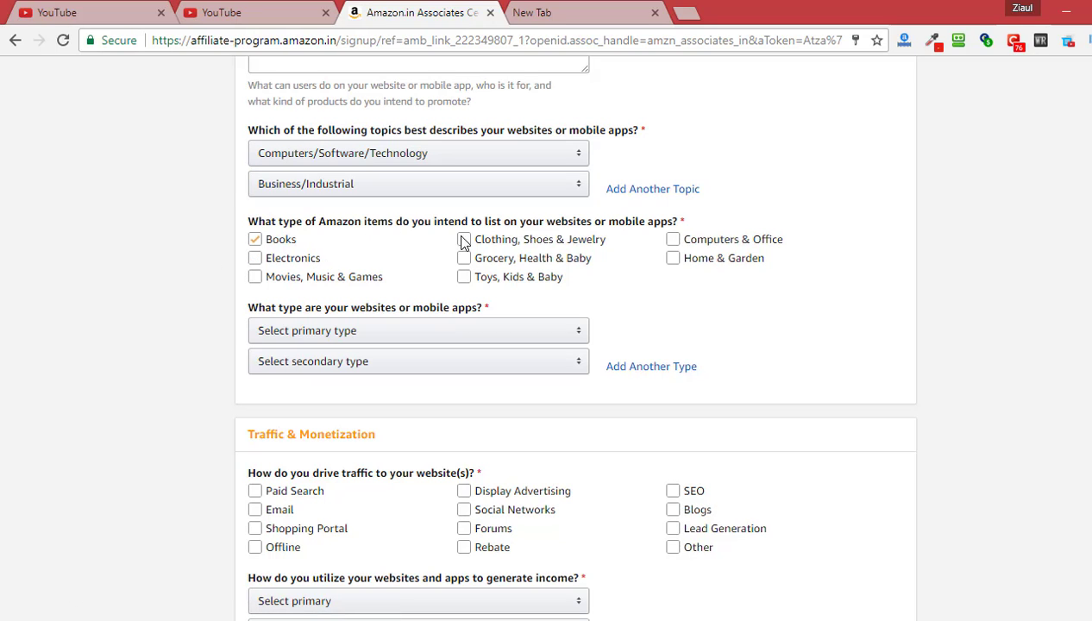
pyautogui.click(487, 239)
pyautogui.click(518, 236)
pyautogui.click(556, 237)
pyautogui.click(601, 237)
pyautogui.click(583, 244)
pyautogui.click(517, 276)
pyautogui.click(255, 276)
pyautogui.click(464, 277)
pyautogui.click(464, 258)
pyautogui.click(464, 239)
pyautogui.click(672, 258)
pyautogui.click(673, 239)
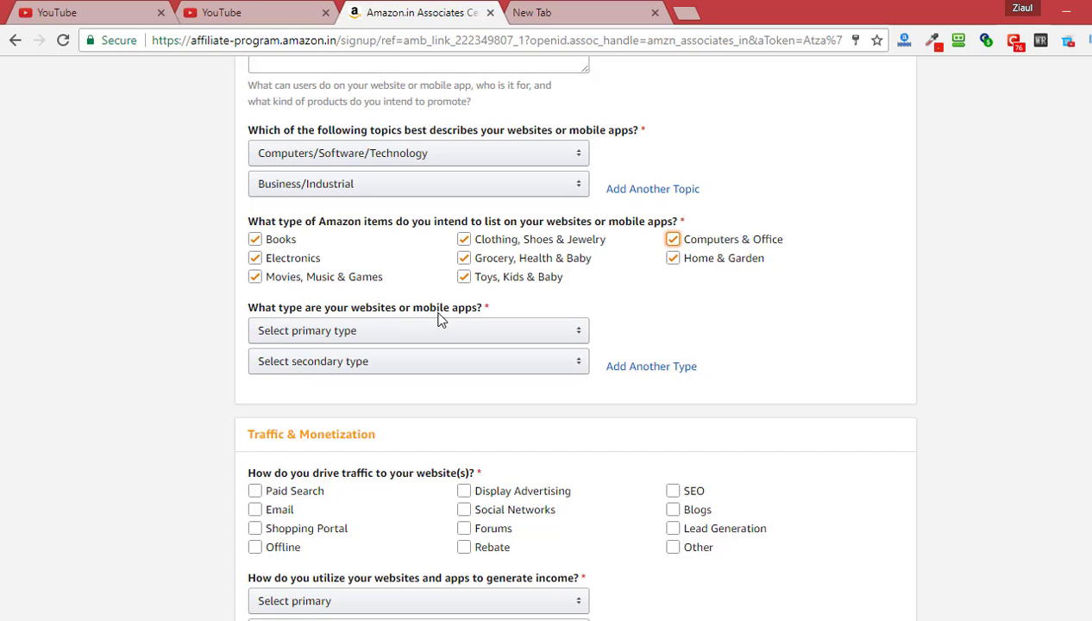
# Set the website types to A Content or Niche Website and A Blog
pyautogui.click(399, 335)
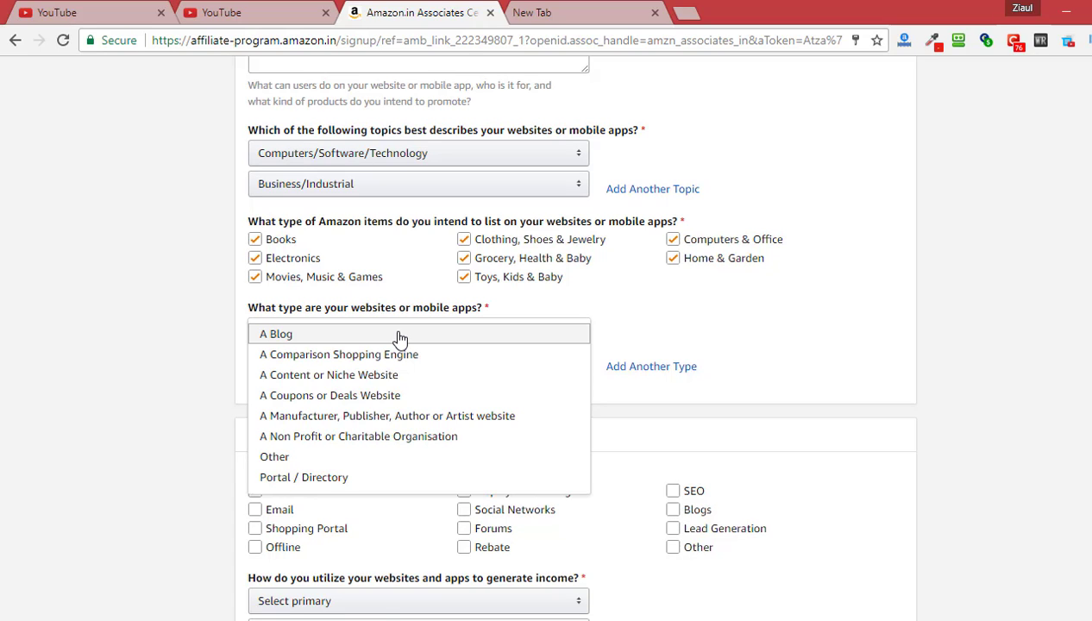
pyautogui.click(398, 375)
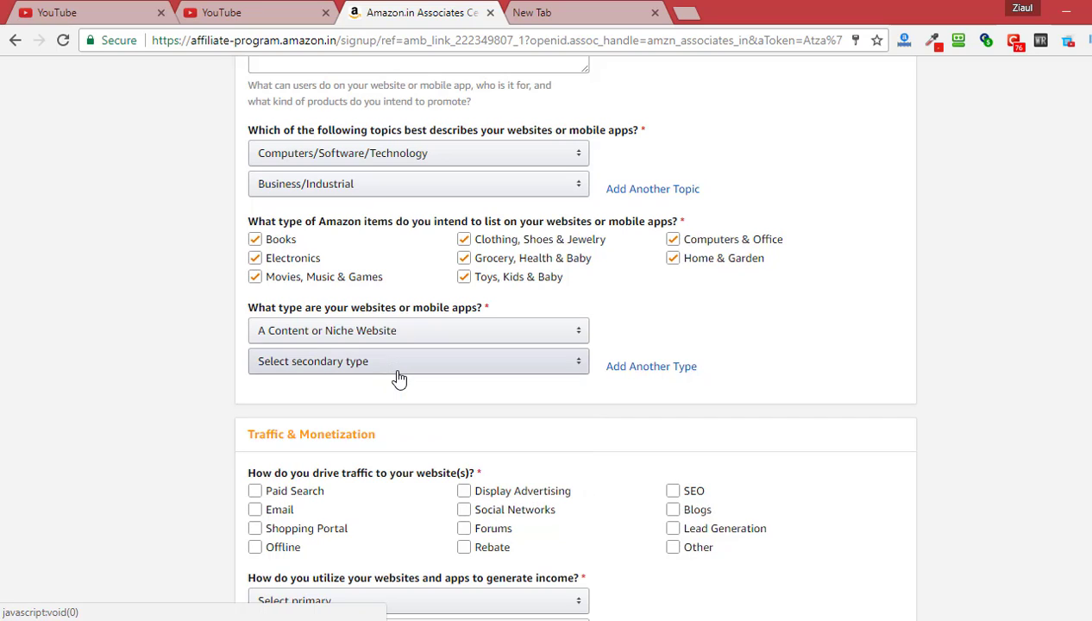
pyautogui.click(396, 374)
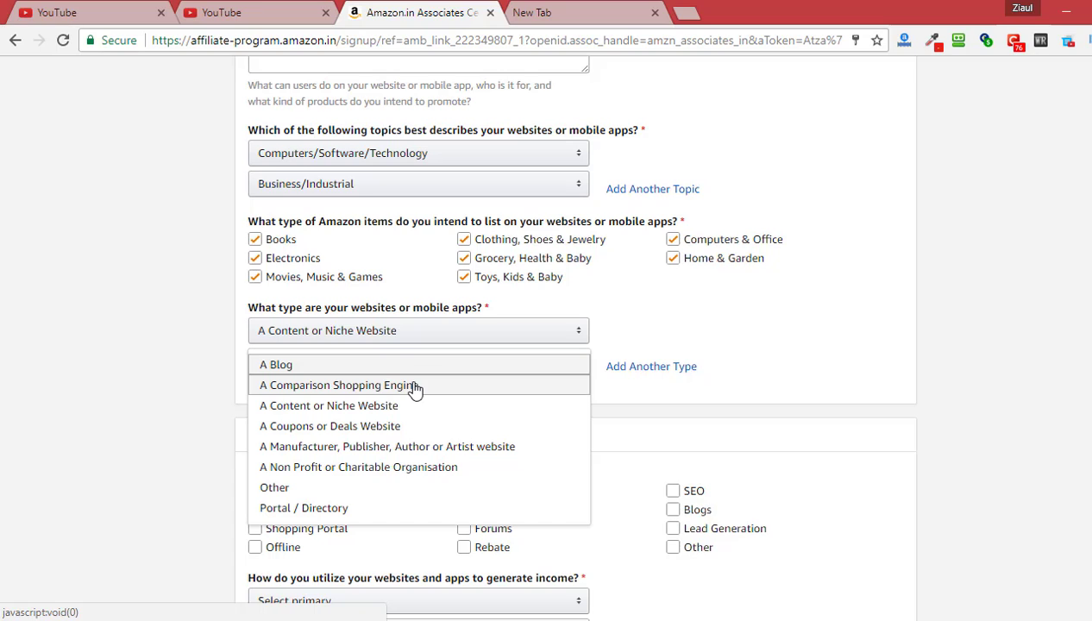
pyautogui.click(410, 366)
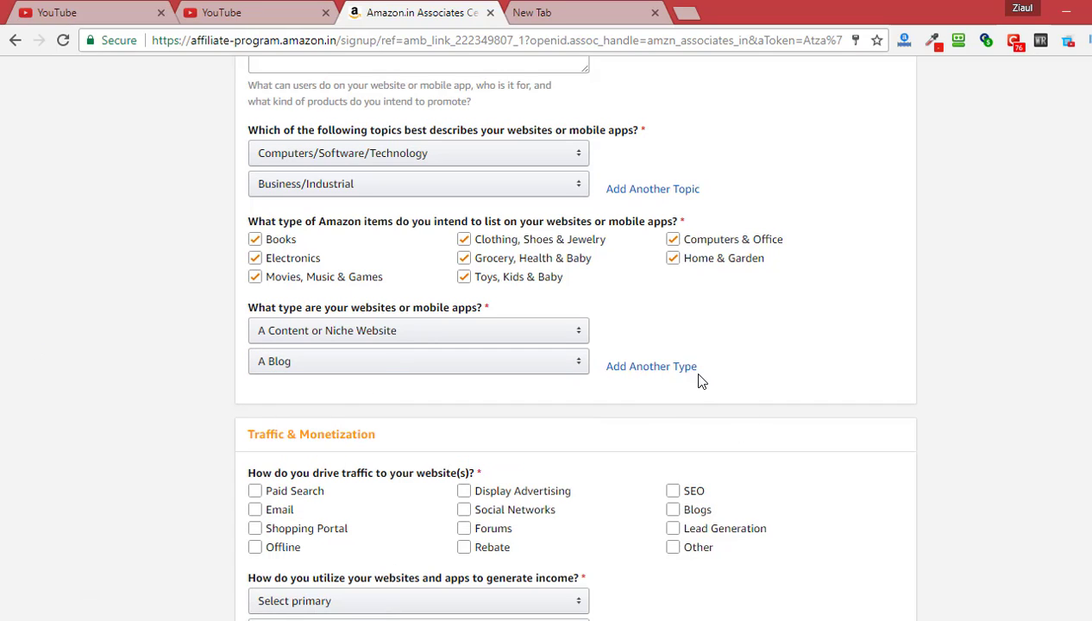
# Tick every traffic source, from Paid Search and Email through SEO, Blogs and Lead Generation
pyautogui.scroll(-2, 115, 373)
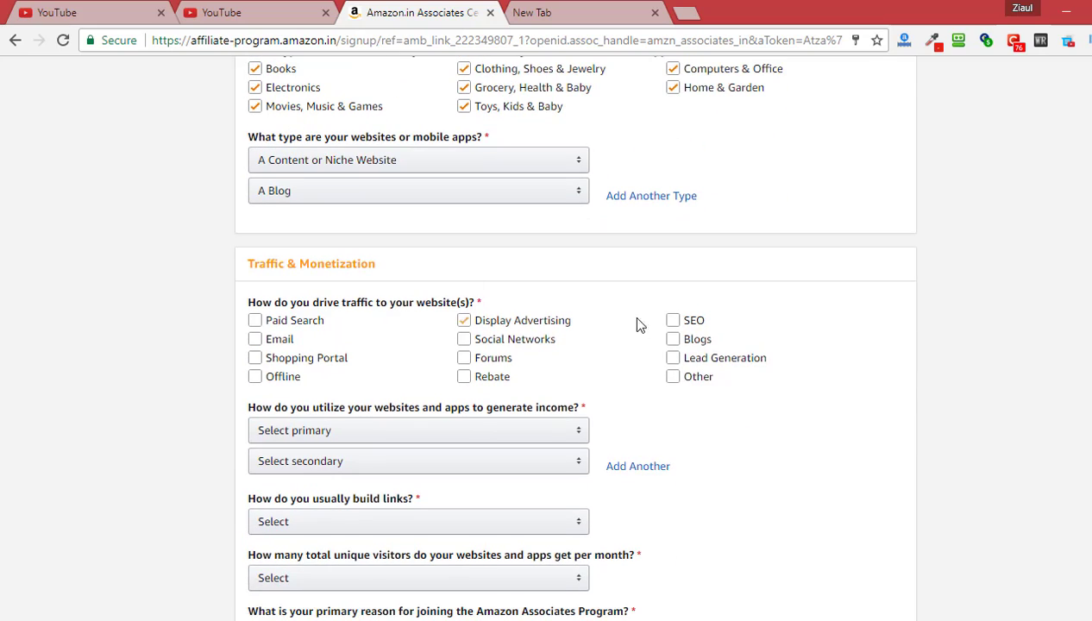
pyautogui.scroll(-2, 552, 418)
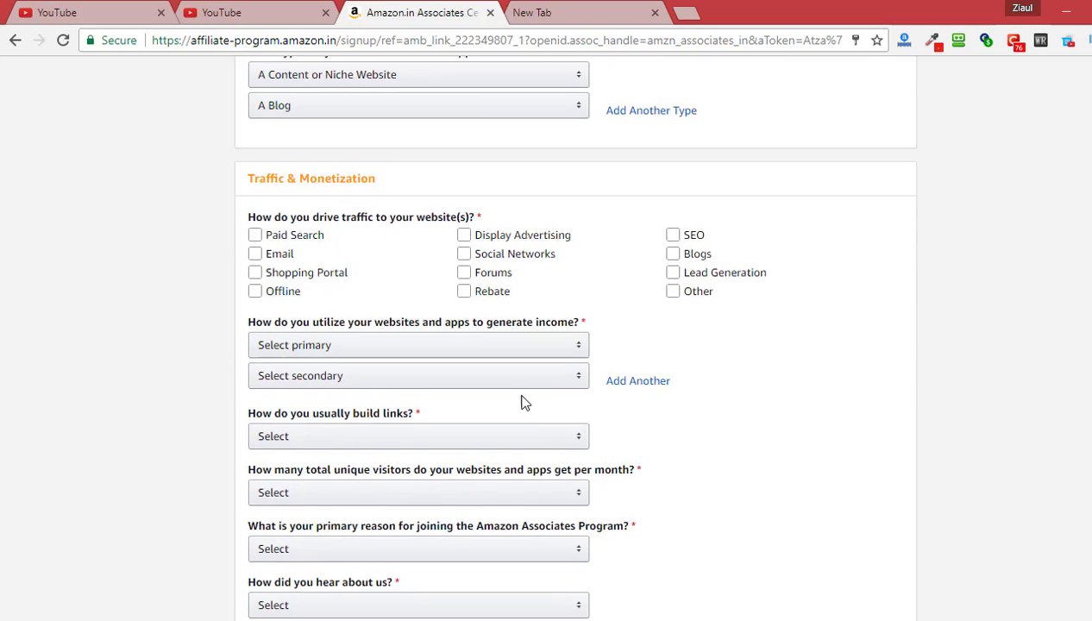
pyautogui.click(296, 168)
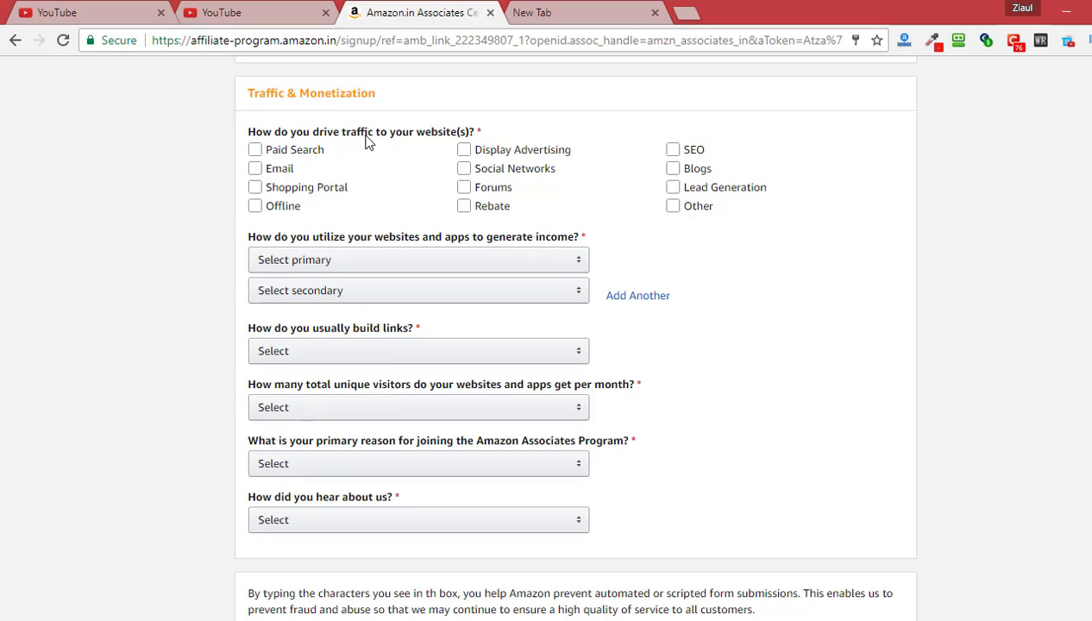
pyautogui.click(255, 167)
pyautogui.click(267, 157)
pyautogui.click(257, 168)
pyautogui.click(256, 187)
pyautogui.click(257, 207)
pyautogui.click(465, 207)
pyautogui.click(465, 187)
pyautogui.click(465, 169)
pyautogui.click(465, 150)
pyautogui.click(672, 150)
pyautogui.click(672, 169)
pyautogui.click(673, 207)
pyautogui.click(672, 187)
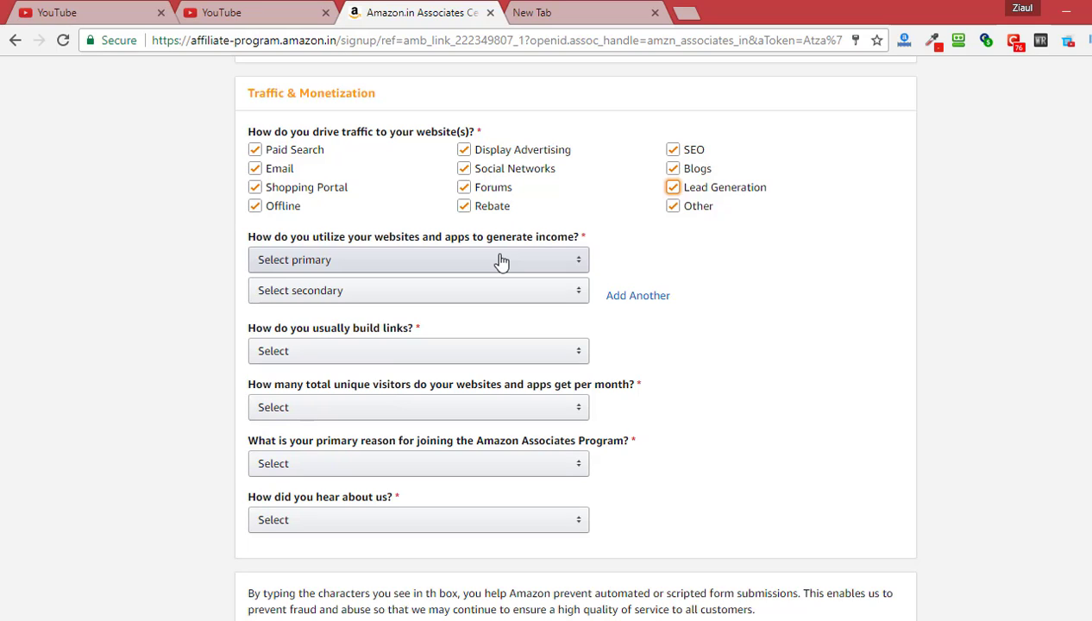
# Set income methods to eBay Affiliate Program and E-commerce/Online Retail, links via Content Management System
pyautogui.click(501, 262)
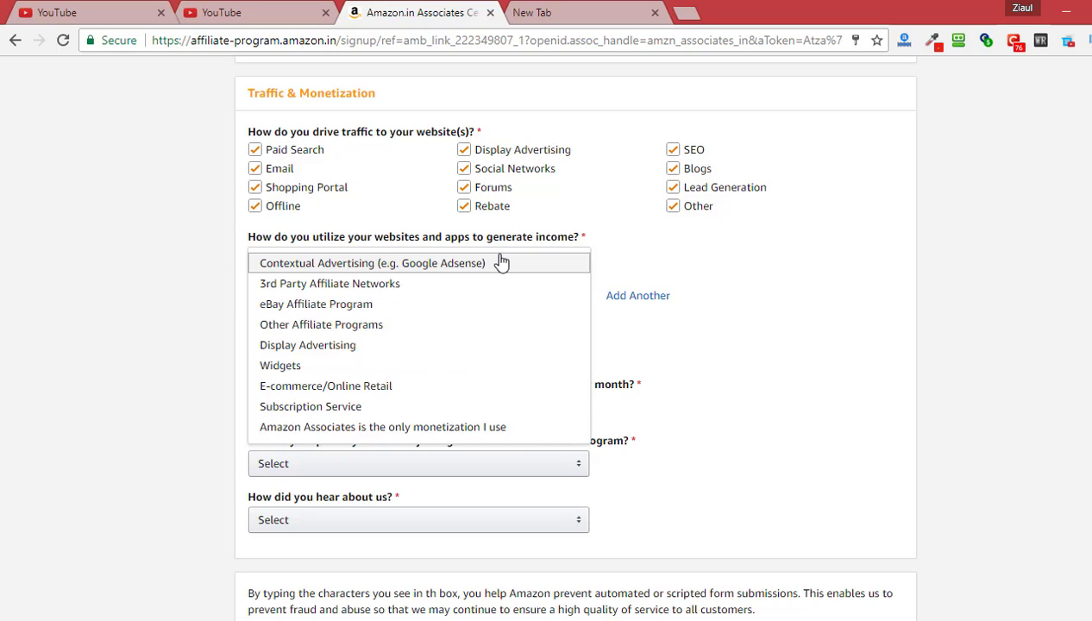
pyautogui.click(463, 303)
pyautogui.click(463, 300)
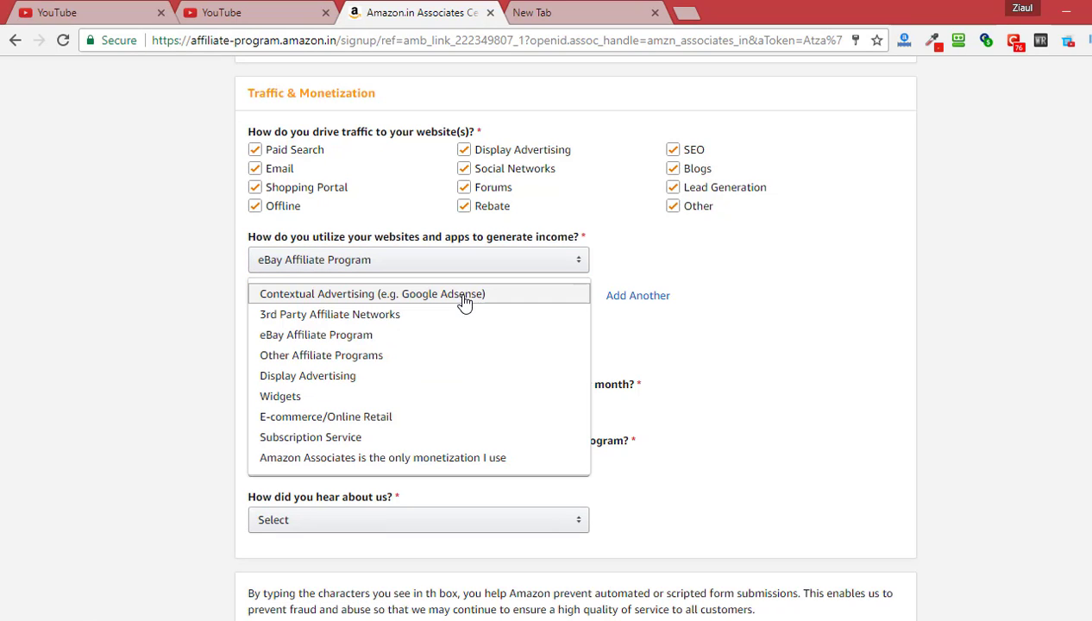
pyautogui.click(463, 417)
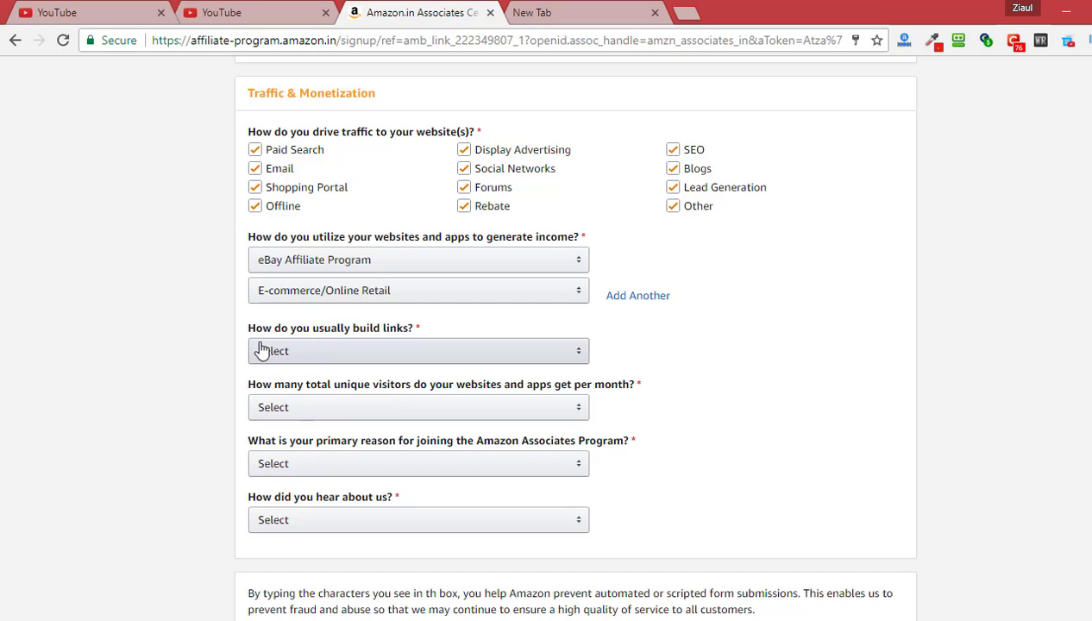
pyautogui.click(405, 355)
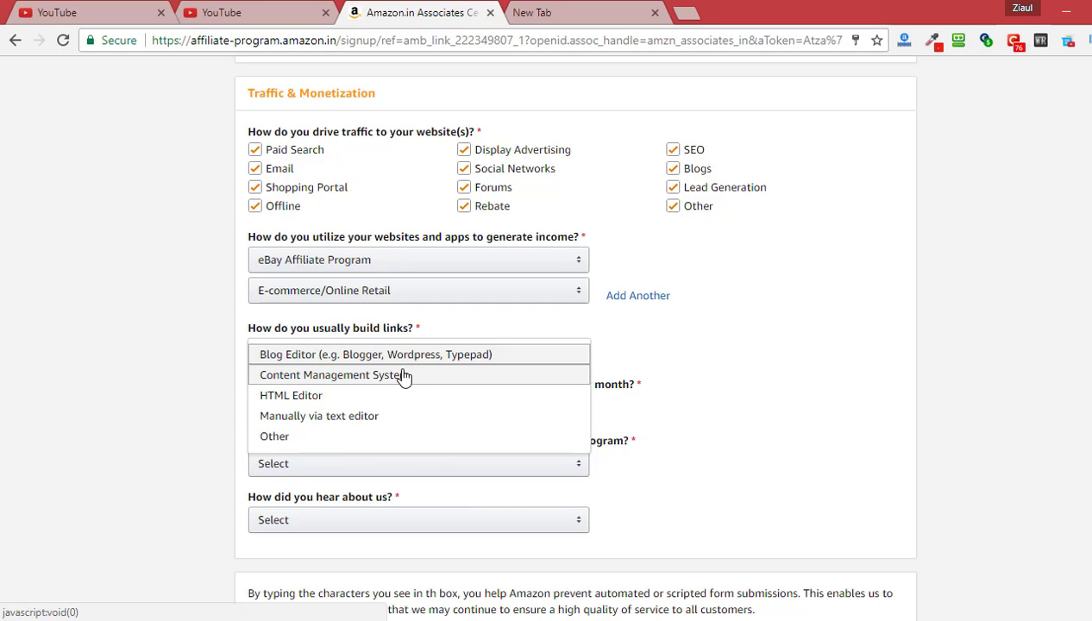
pyautogui.click(405, 376)
pyautogui.click(153, 390)
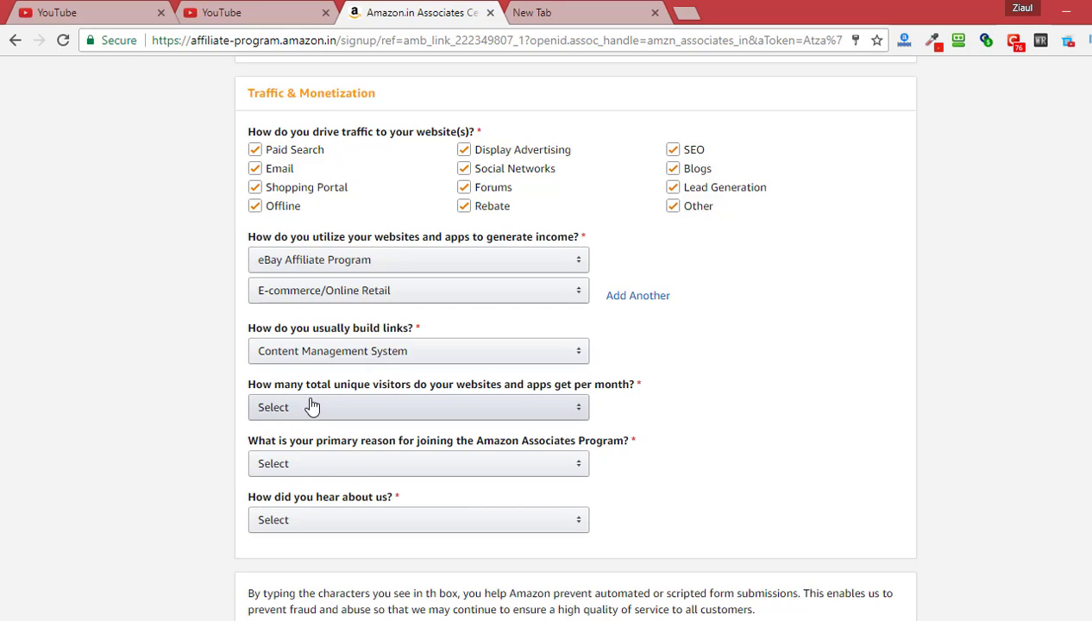
# Set monthly visitors to 50,001–500,000 and the joining reason to To monetize my site
pyautogui.click(544, 410)
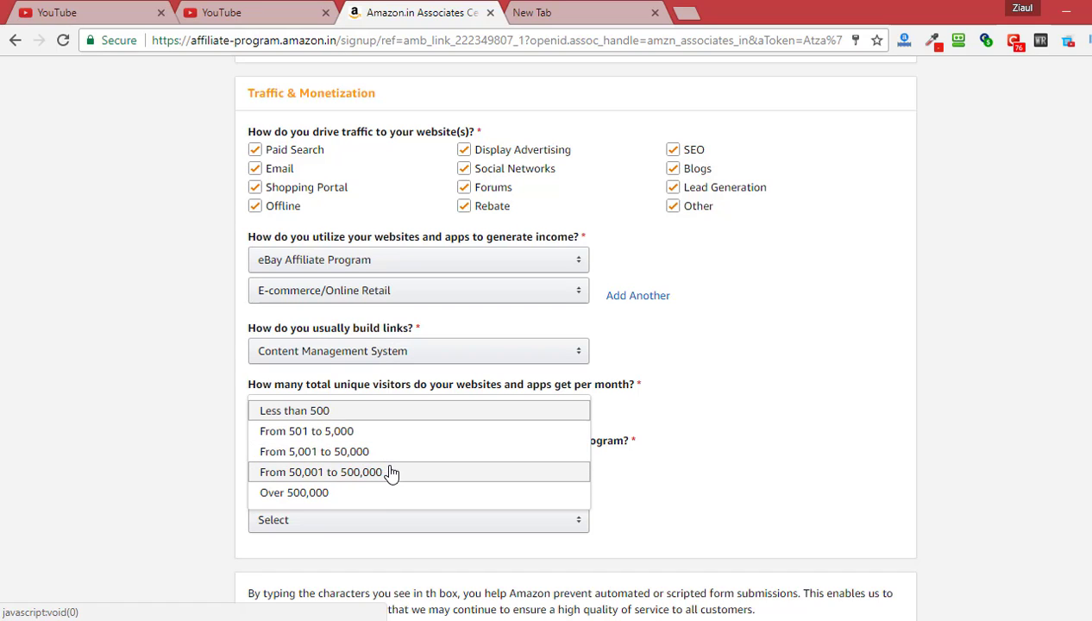
pyautogui.click(391, 473)
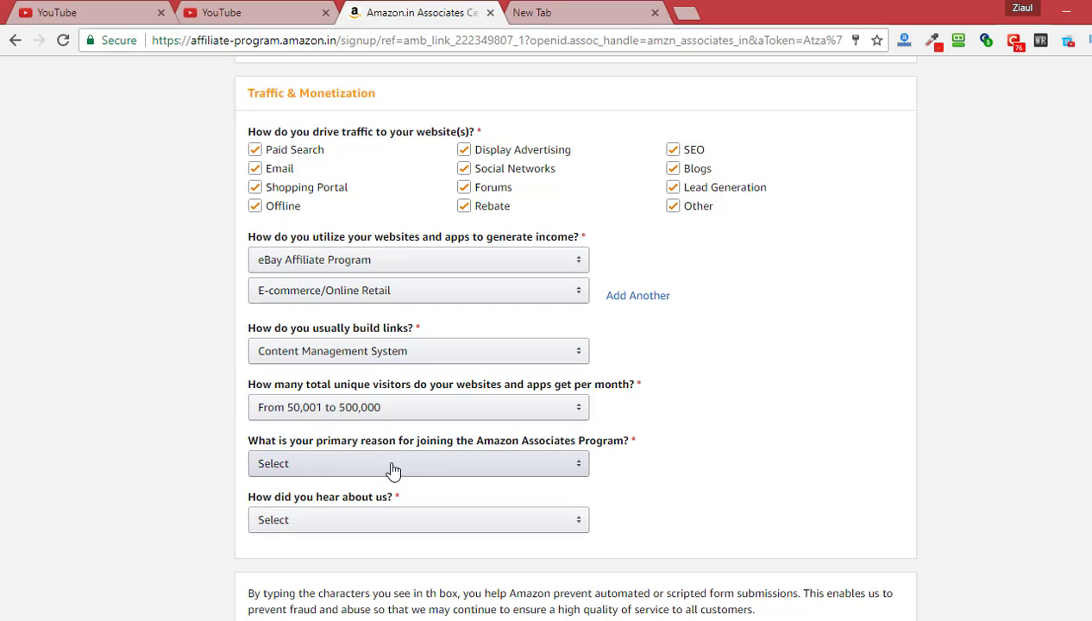
pyautogui.click(556, 474)
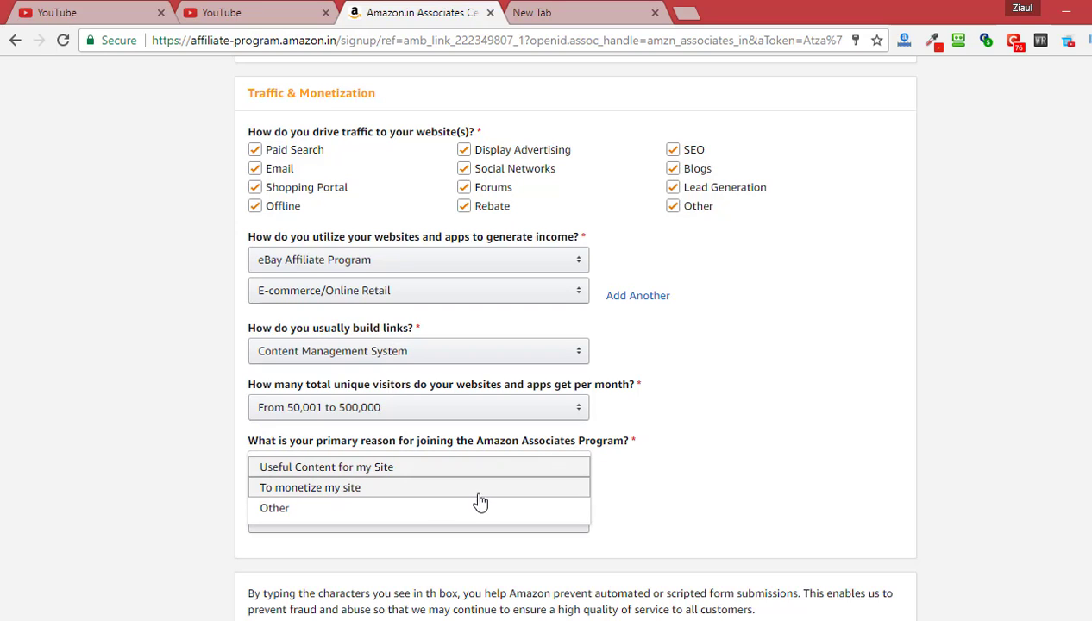
pyautogui.click(329, 498)
# Choose Online Search as the answer to how you heard about the program
pyautogui.scroll(-3, 114, 448)
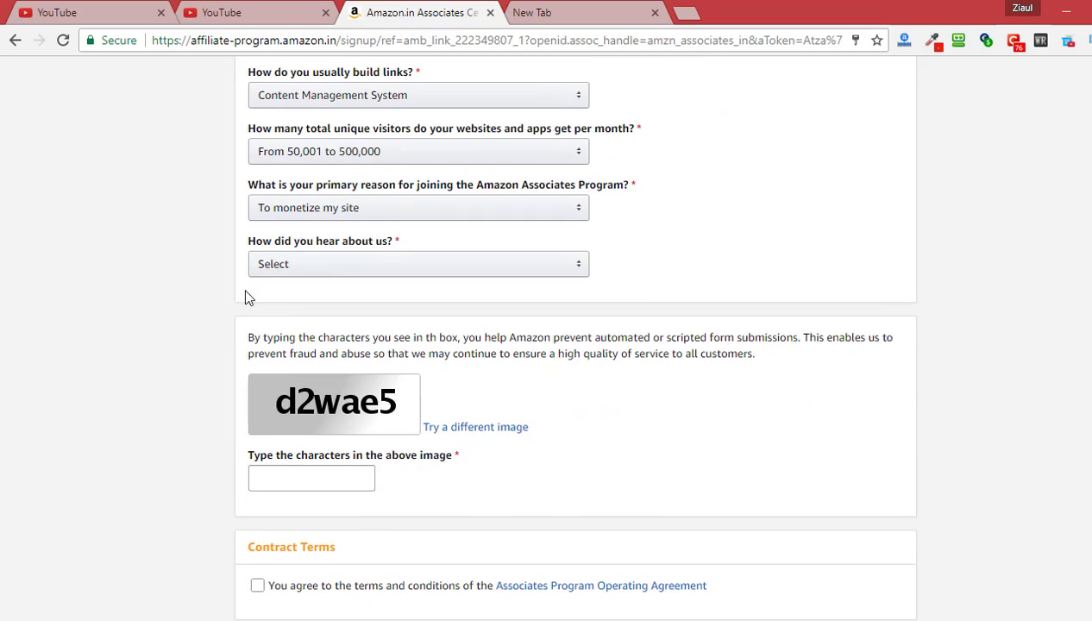
pyautogui.click(344, 267)
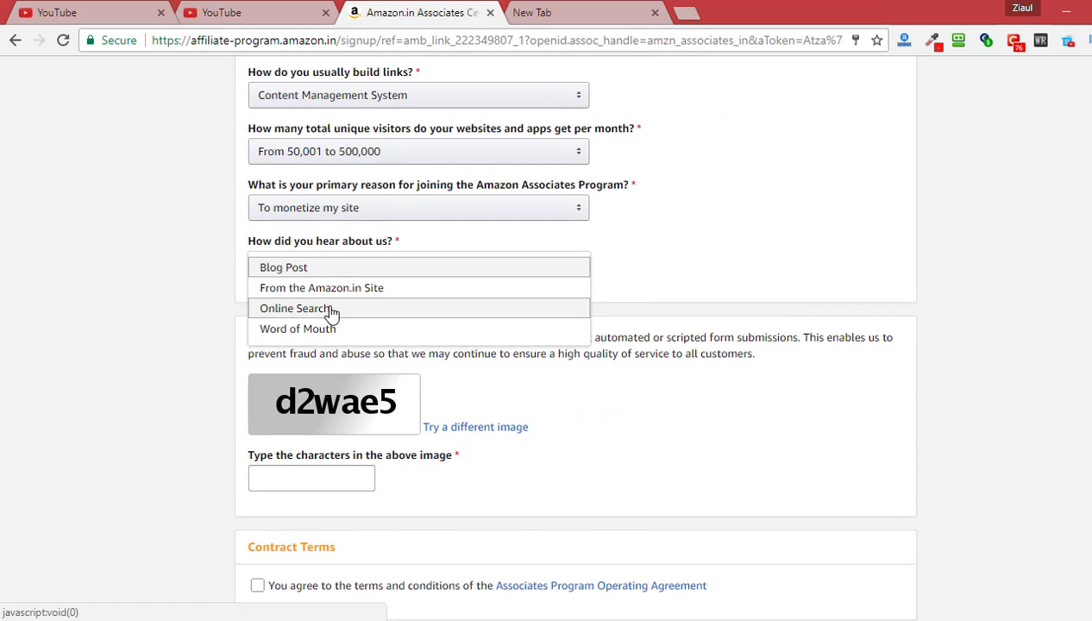
pyautogui.click(332, 310)
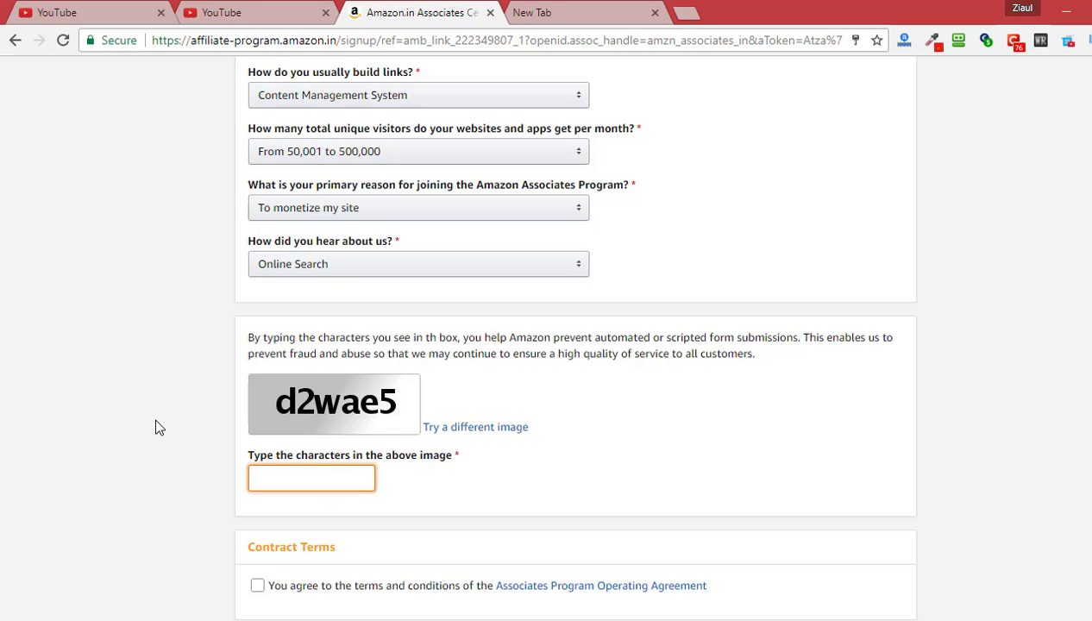
# Enter the image verification characters and accept the Associates Program Operating Agreement
pyautogui.scroll(-1, 158, 427)
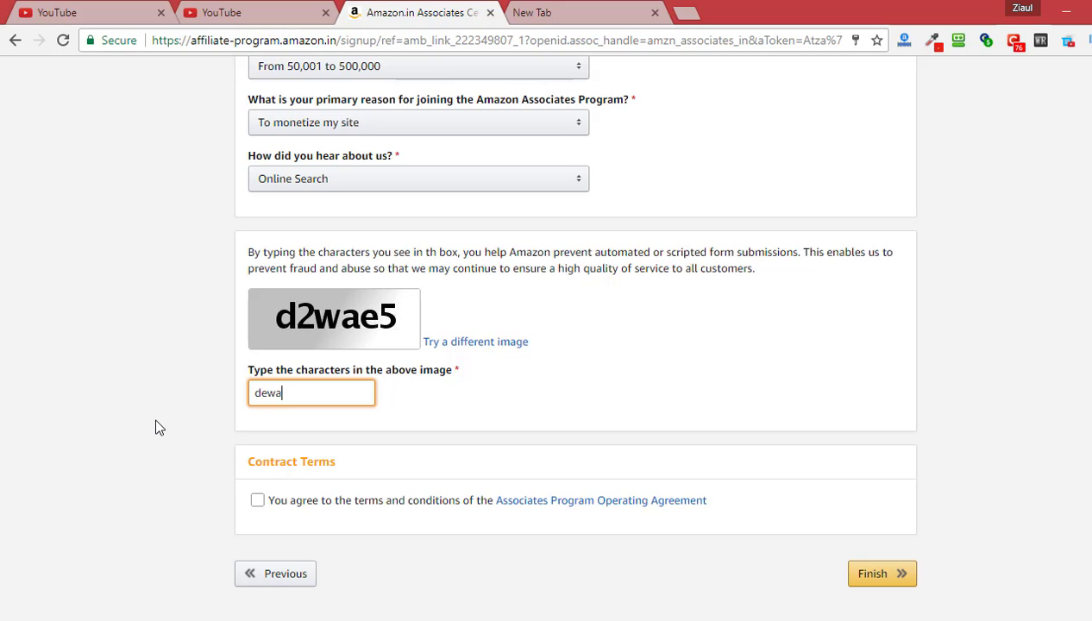
pyautogui.write('e5')
pyautogui.click(256, 499)
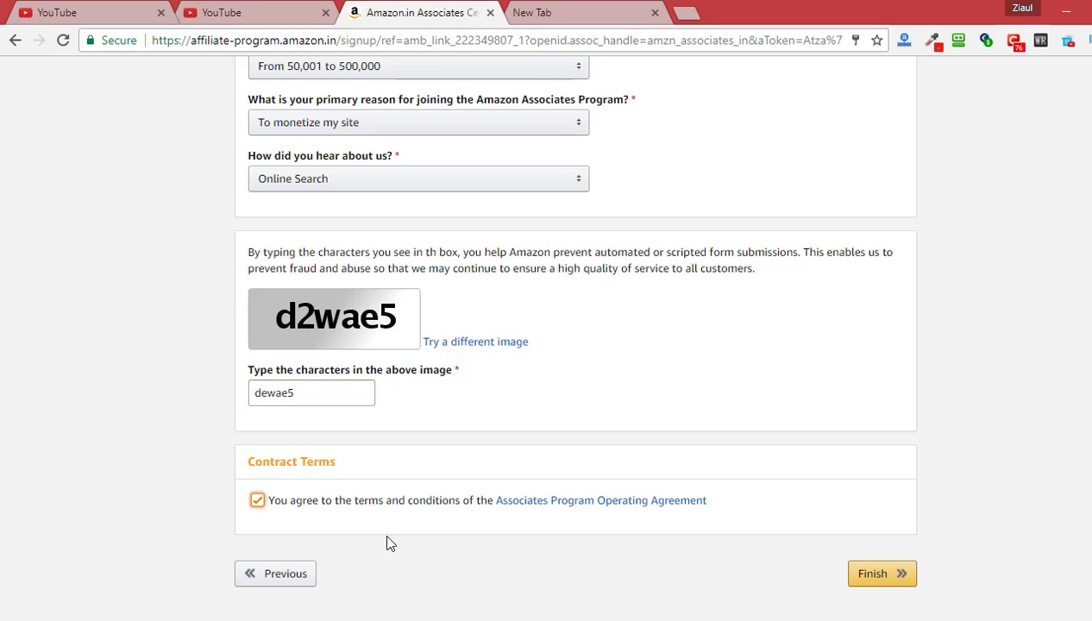
# Submit the application, then choose to enter payment and tax information now
pyautogui.click(868, 584)
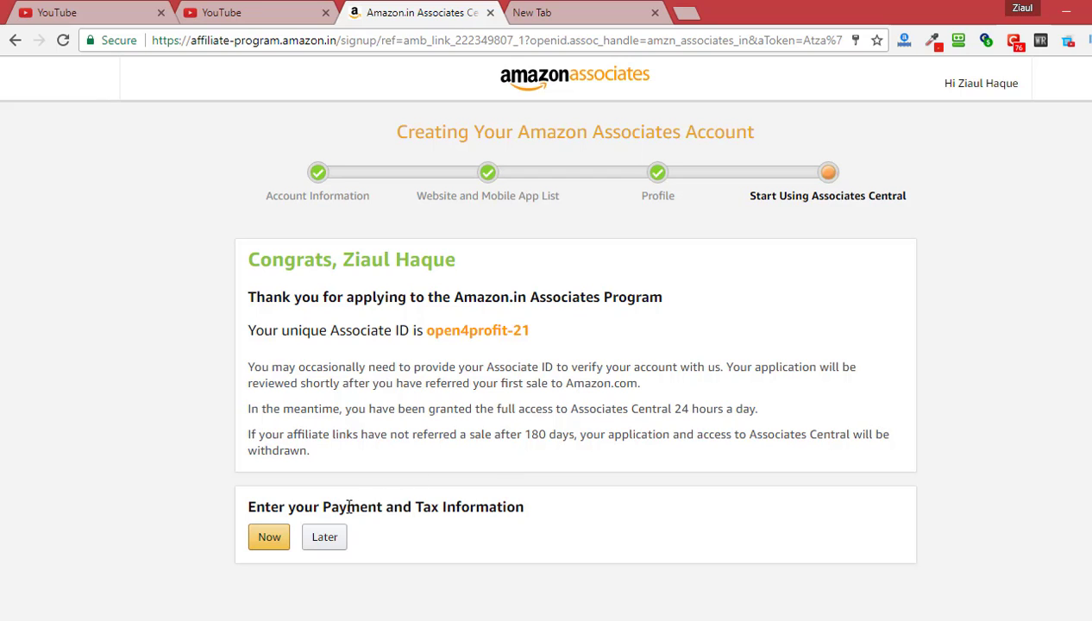
pyautogui.scroll(-2, 603, 466)
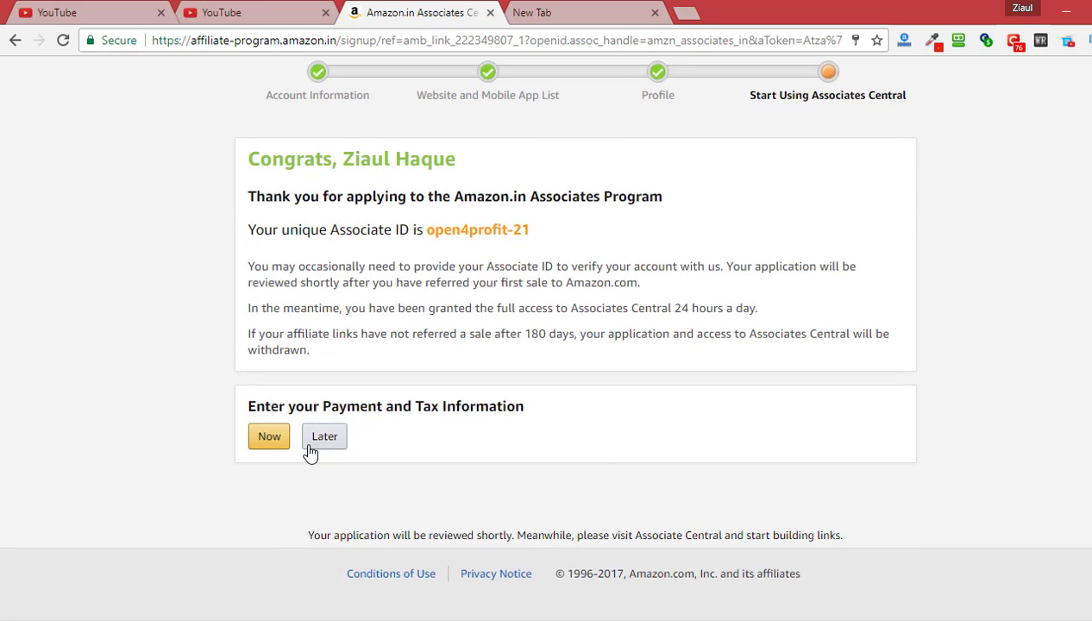
pyautogui.click(270, 438)
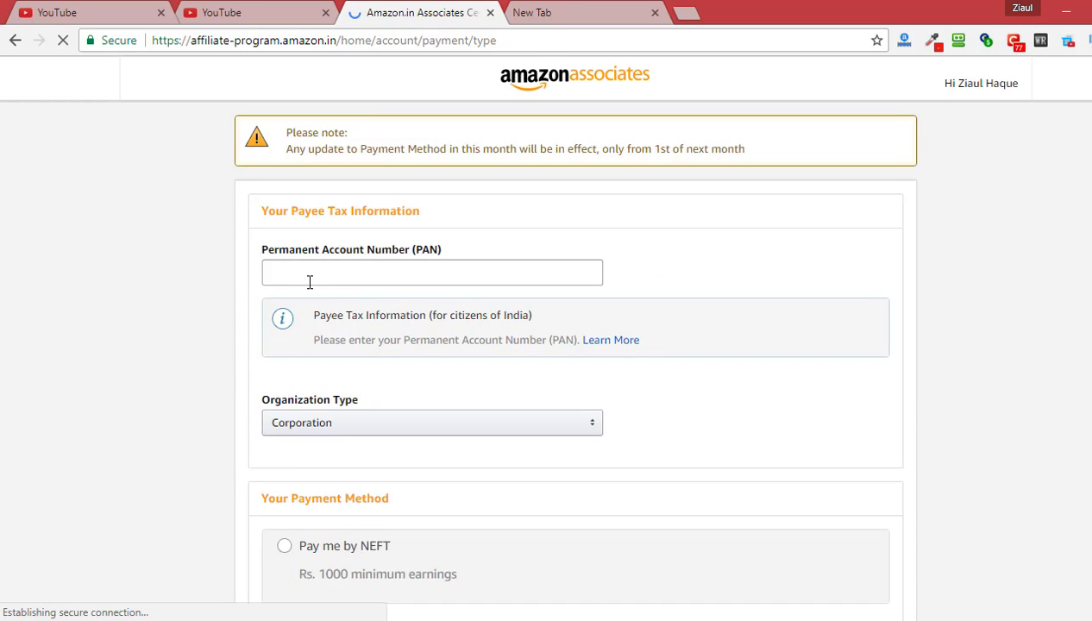
# Enter the PAN and set the organization type to Individual
pyautogui.click(502, 272)
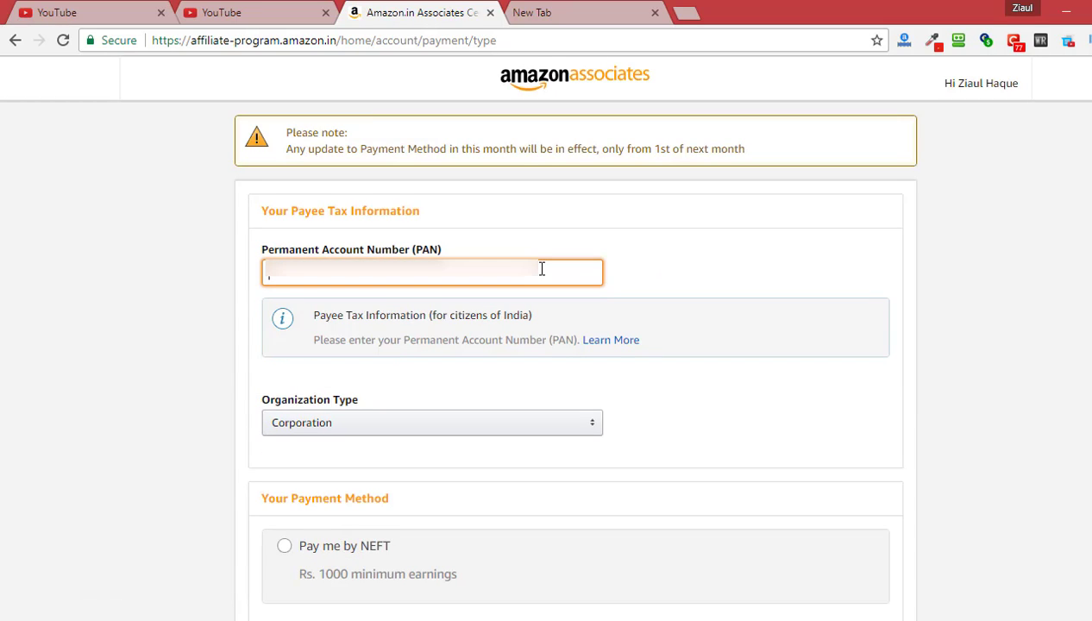
pyautogui.write('ABCDE1')
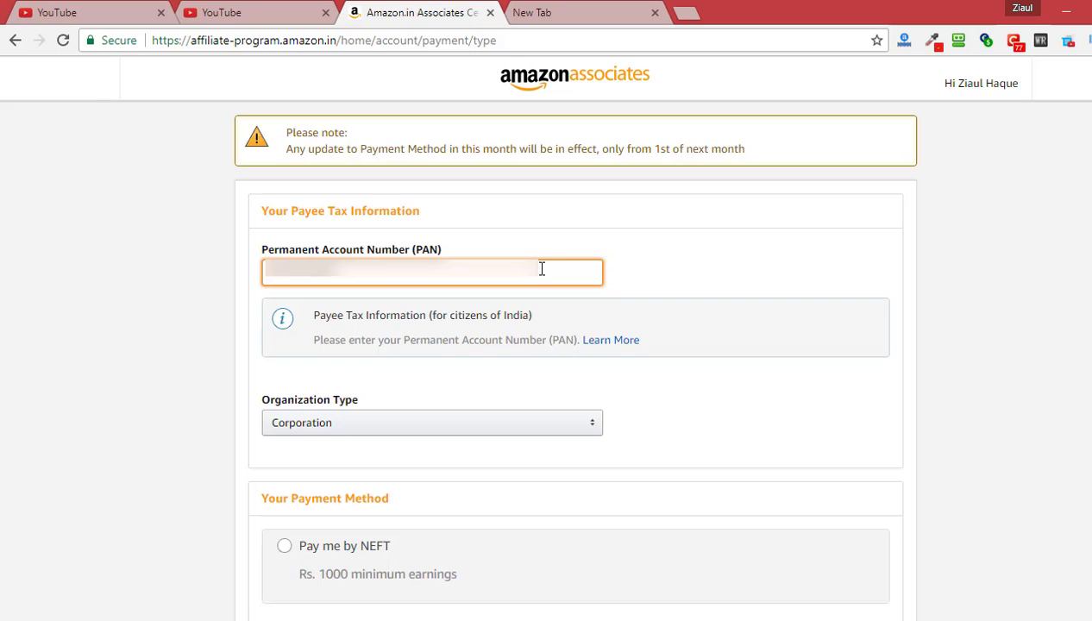
pyautogui.click(742, 428)
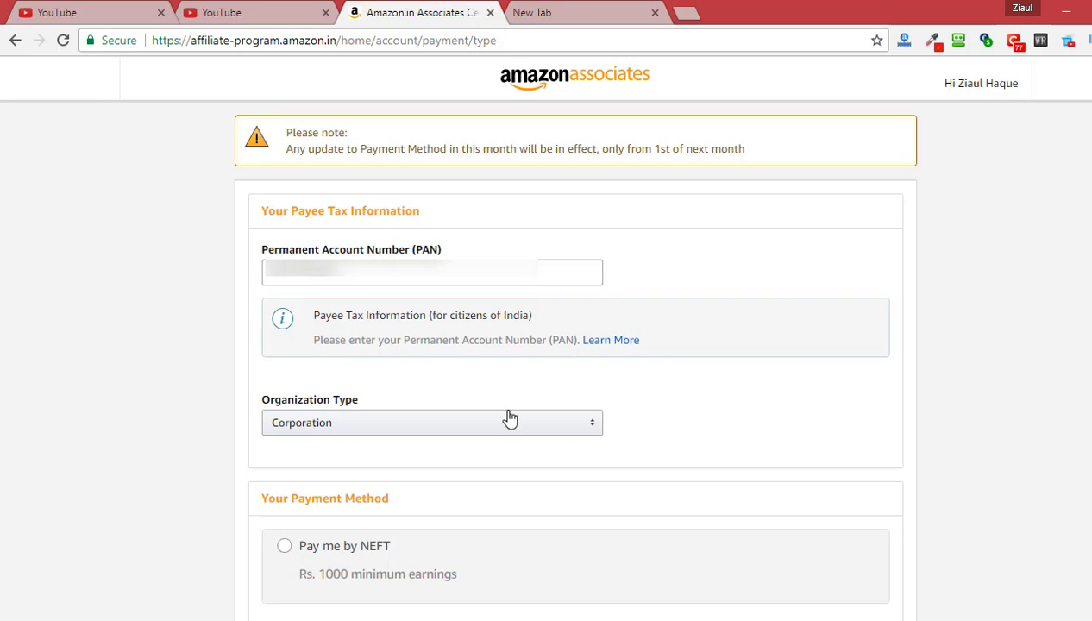
pyautogui.click(354, 437)
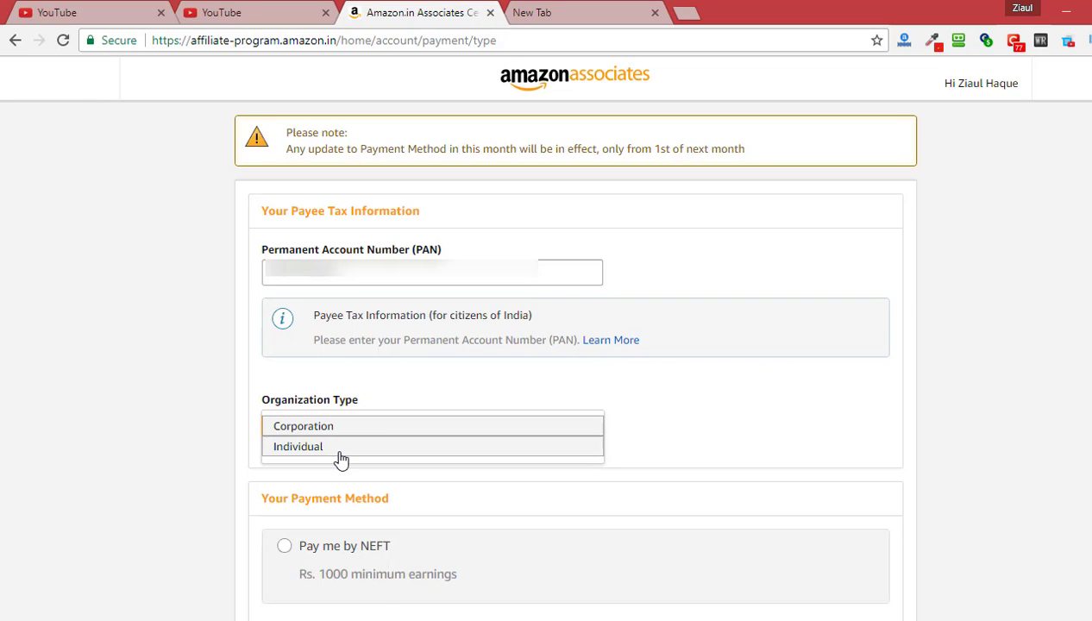
pyautogui.click(345, 455)
pyautogui.click(700, 455)
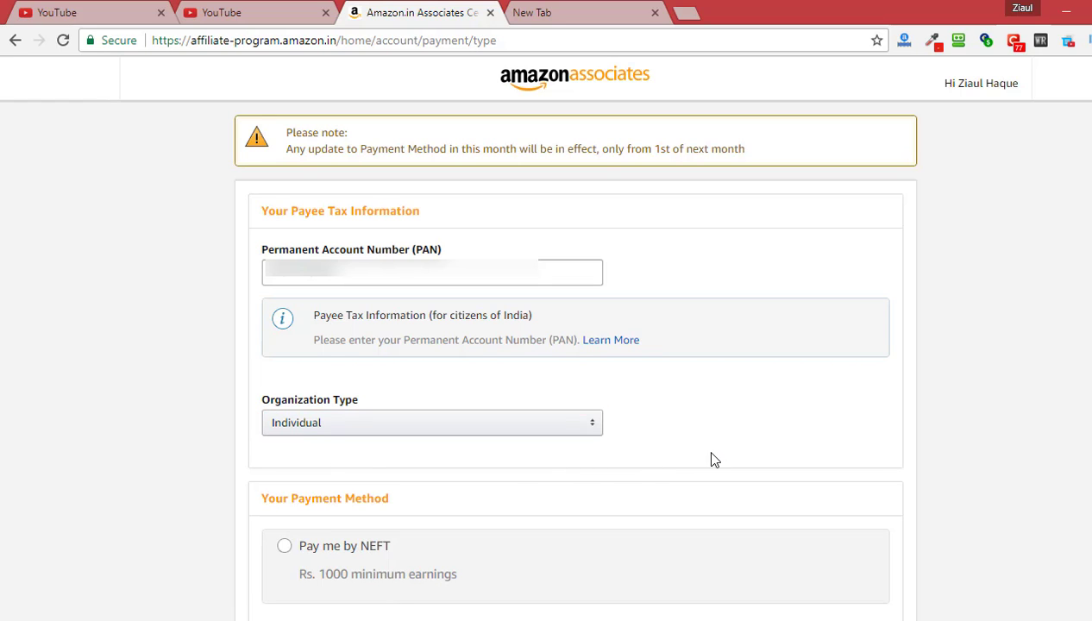
pyautogui.scroll(-2, 711, 458)
pyautogui.click(466, 403)
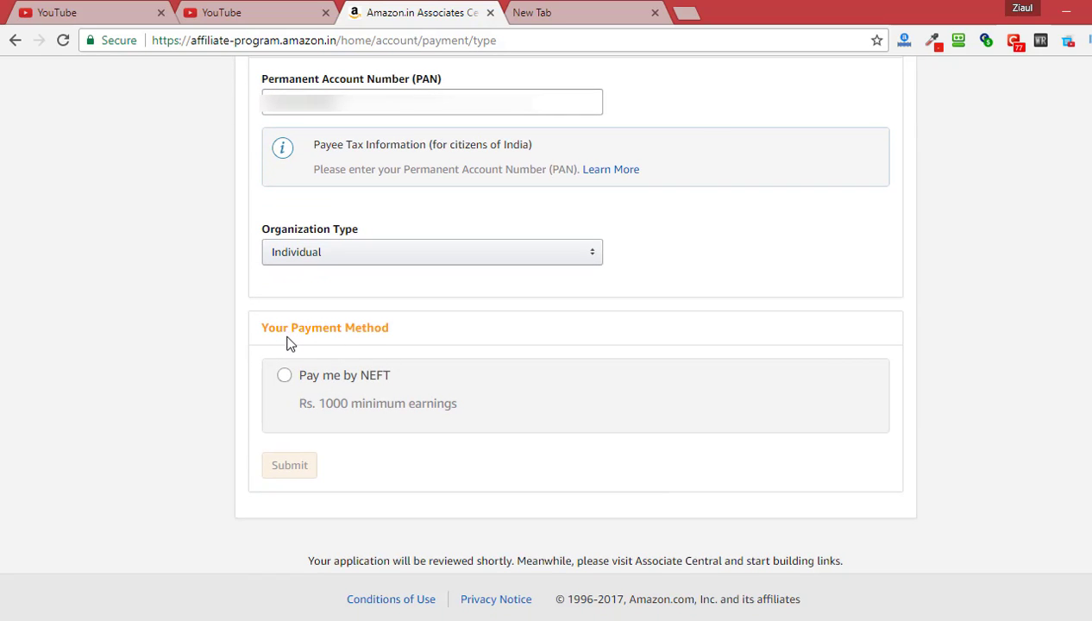
# Choose Pay me by NEFT and move to the Bank Name field
pyautogui.click(283, 382)
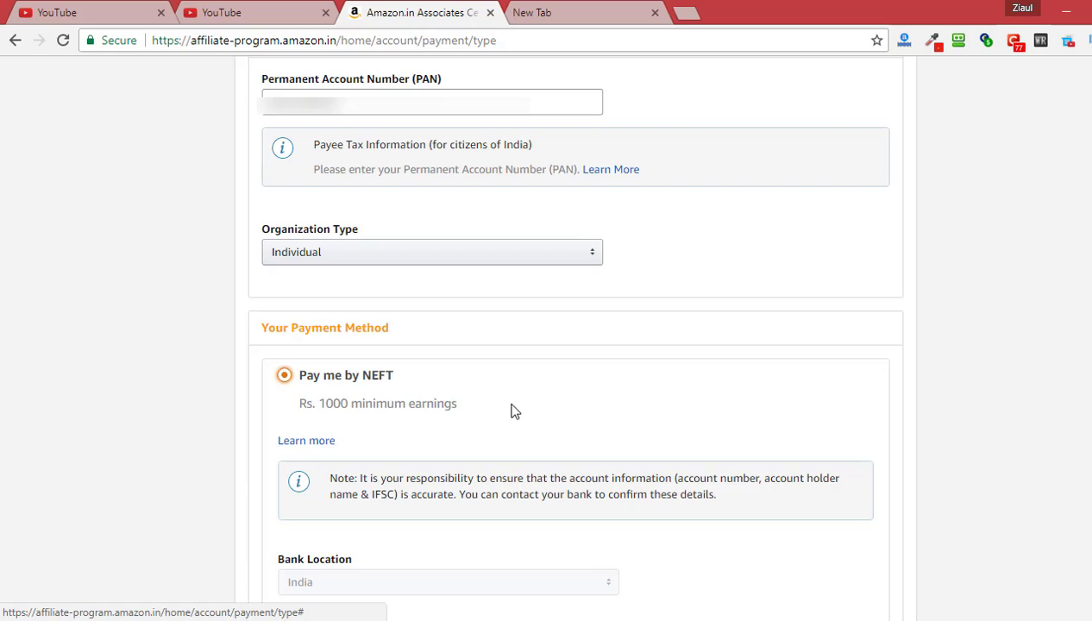
pyautogui.scroll(-1, 126, 403)
pyautogui.scroll(-2, 125, 404)
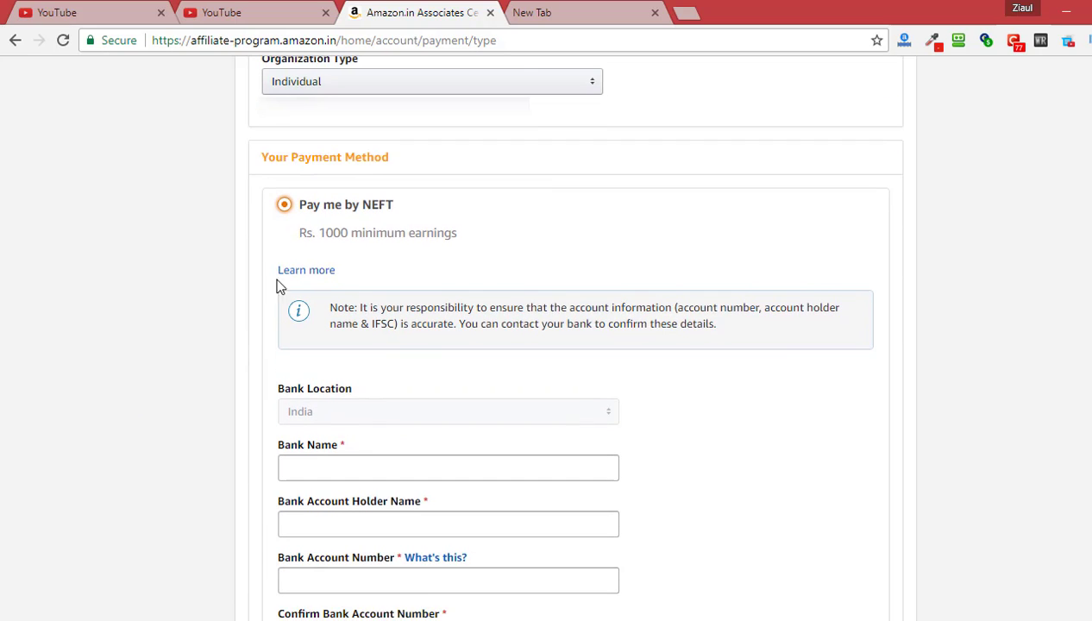
pyautogui.scroll(-3, 377, 369)
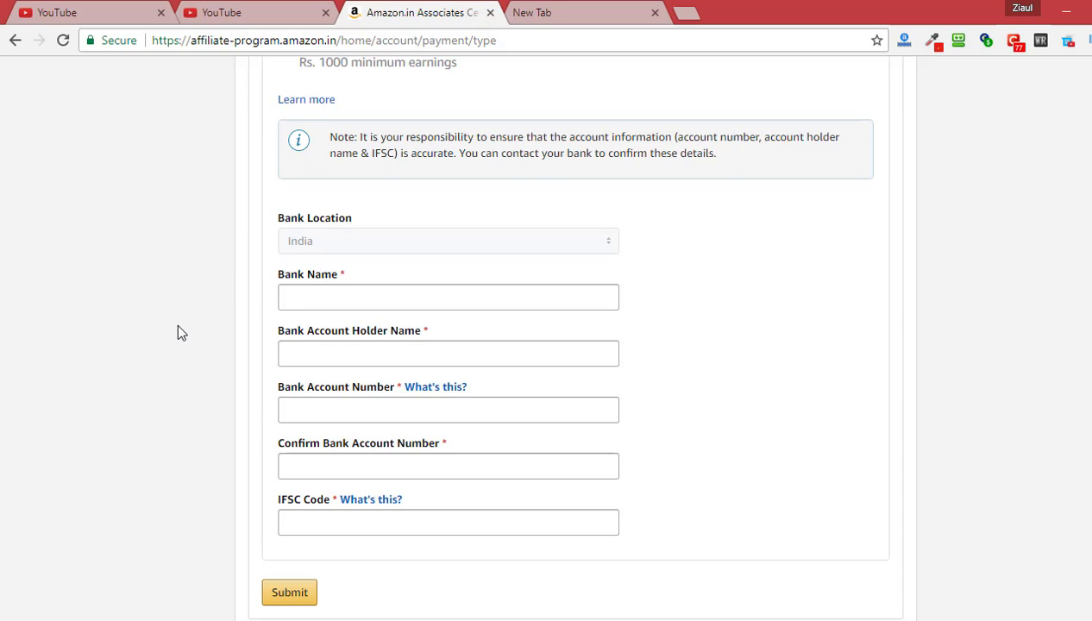
pyautogui.scroll(-1, 178, 333)
pyautogui.click(318, 213)
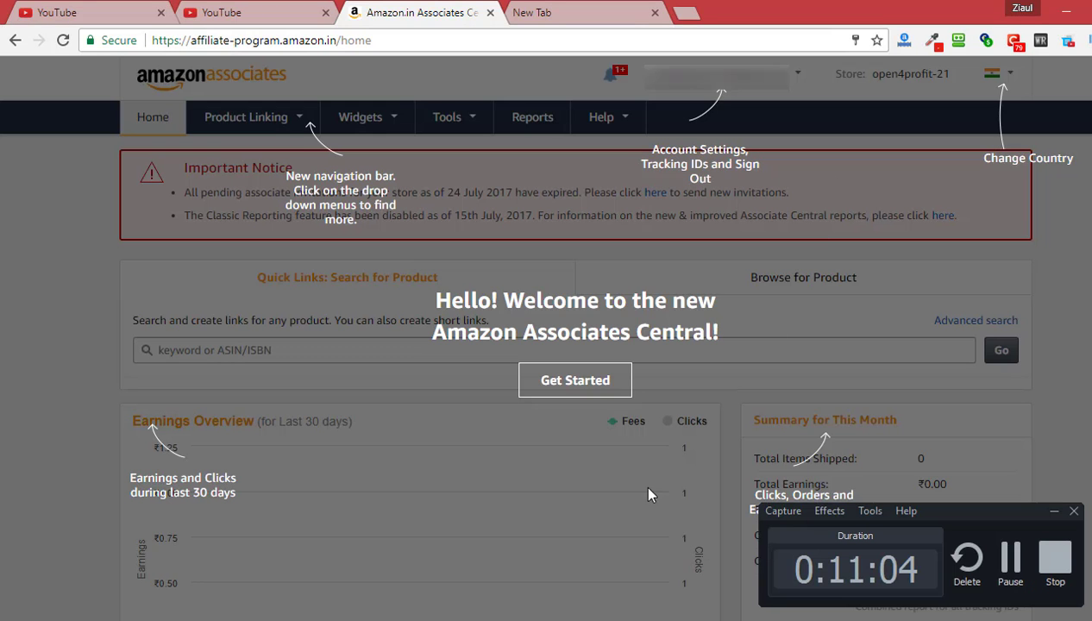
# Dismiss the 'Welcome to the new Amazon Associates Central' overlay on the home page
pyautogui.click(636, 514)
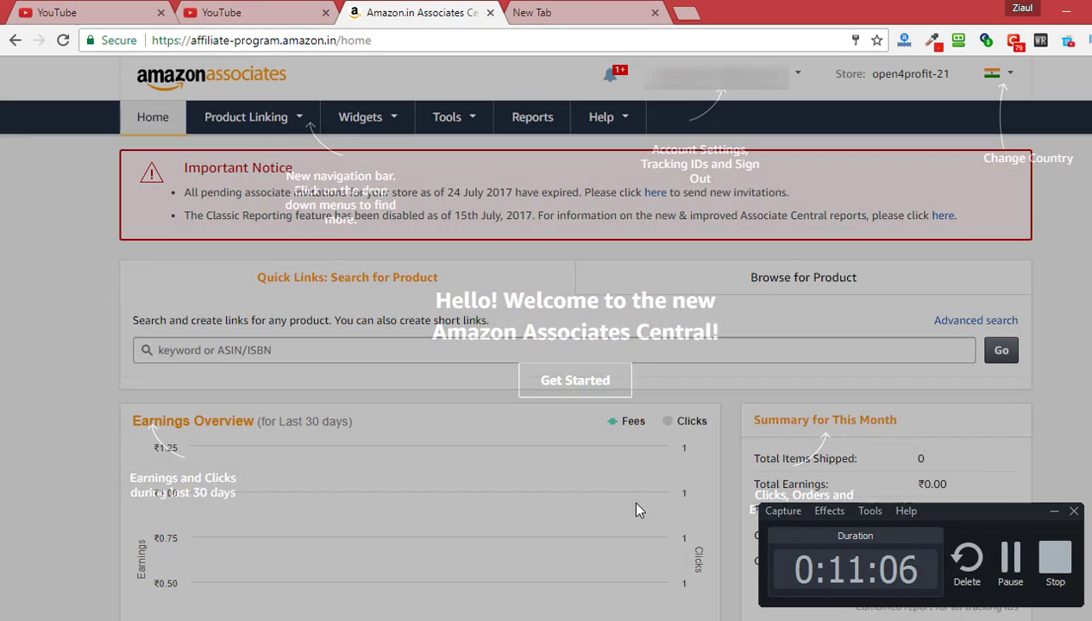
pyautogui.click(1054, 513)
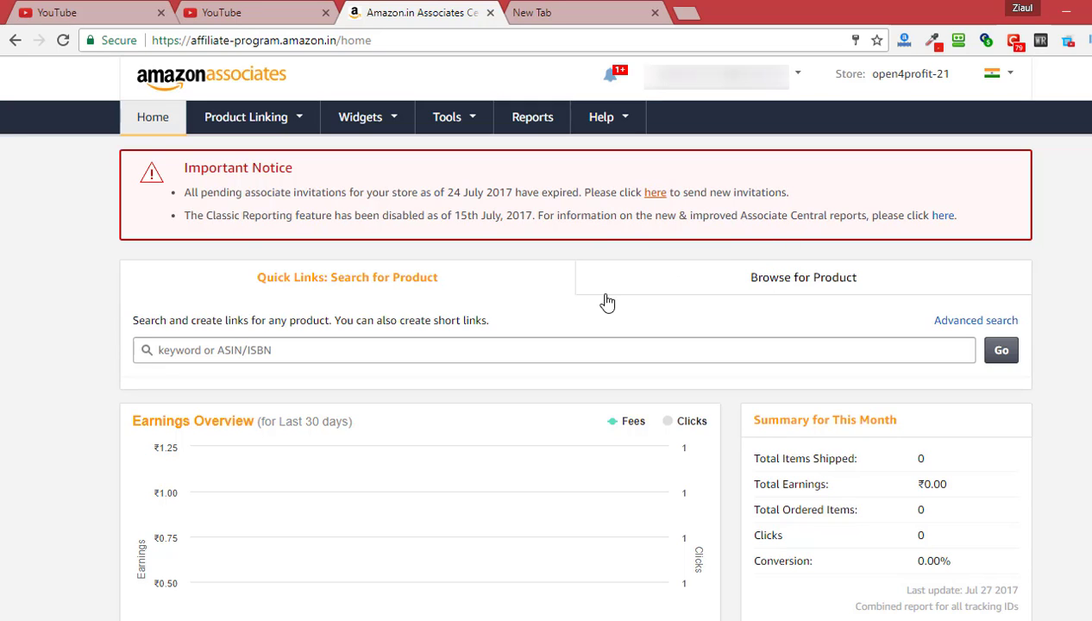
pyautogui.scroll(-2, 762, 324)
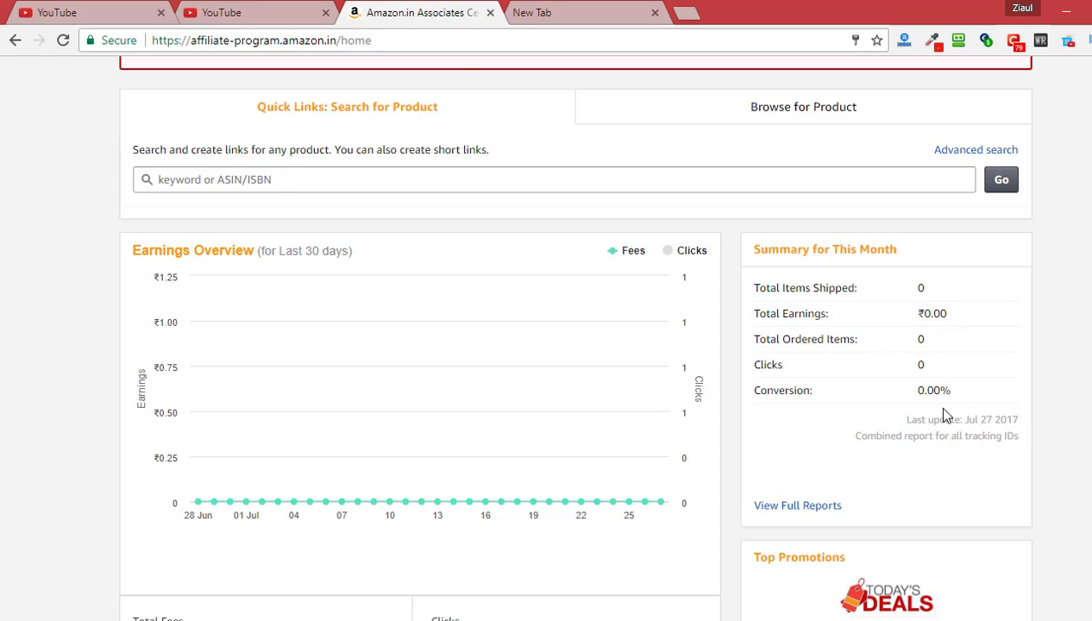
pyautogui.scroll(-1, 1013, 493)
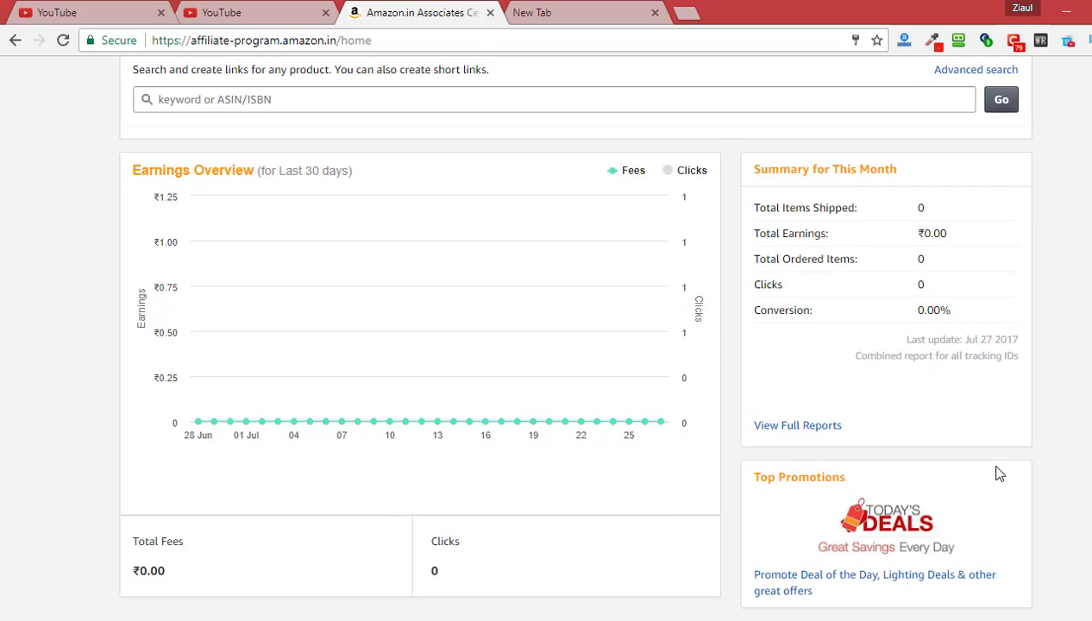
pyautogui.scroll(2, 965, 473)
pyautogui.scroll(-3, 862, 462)
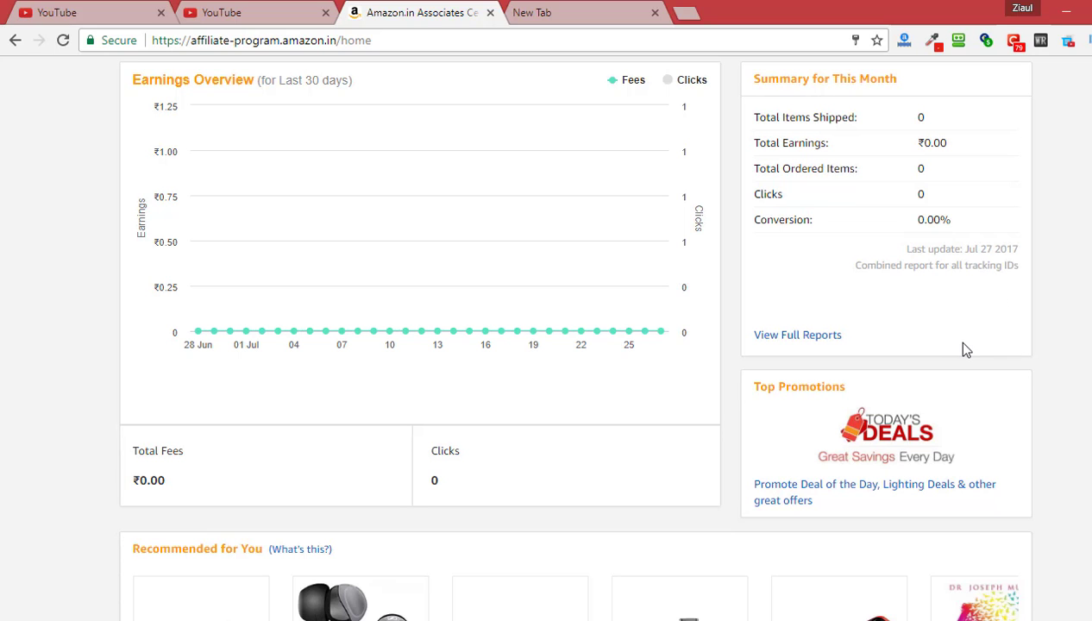
pyautogui.scroll(-3, 970, 353)
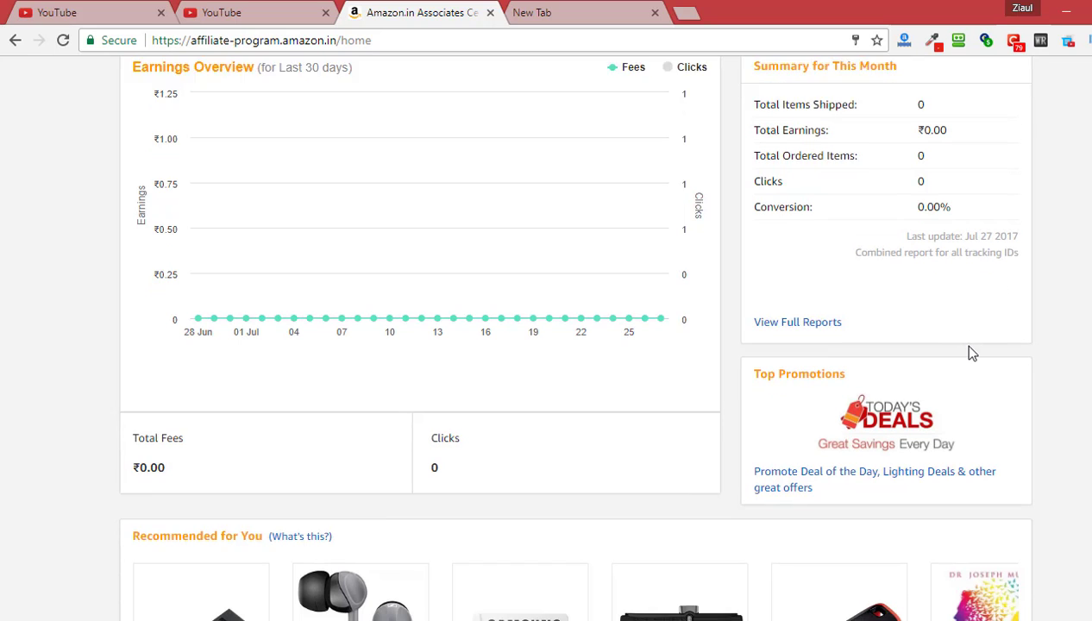
pyautogui.scroll(3, 983, 371)
pyautogui.scroll(4, 988, 374)
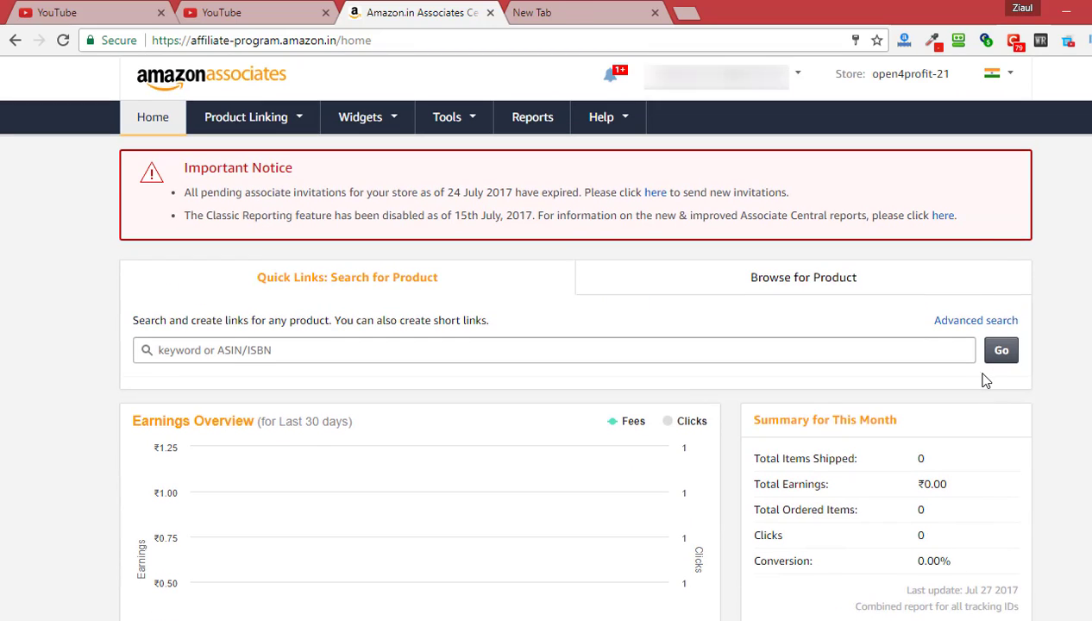
# Check the country marketplace list without changing it, then open Account Settings
pyautogui.click(1011, 74)
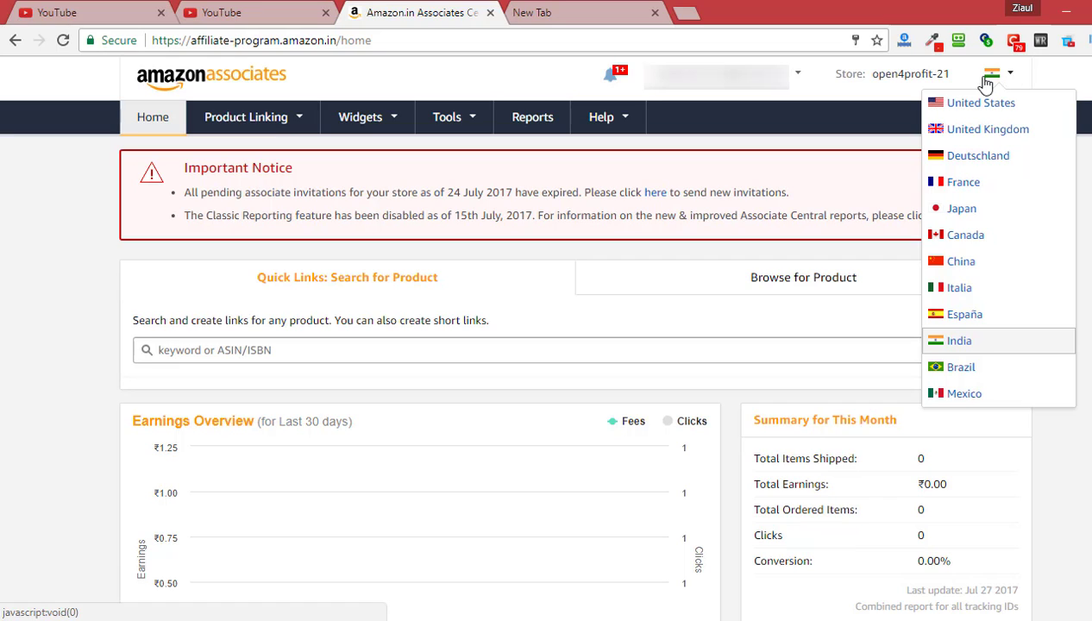
pyautogui.click(902, 76)
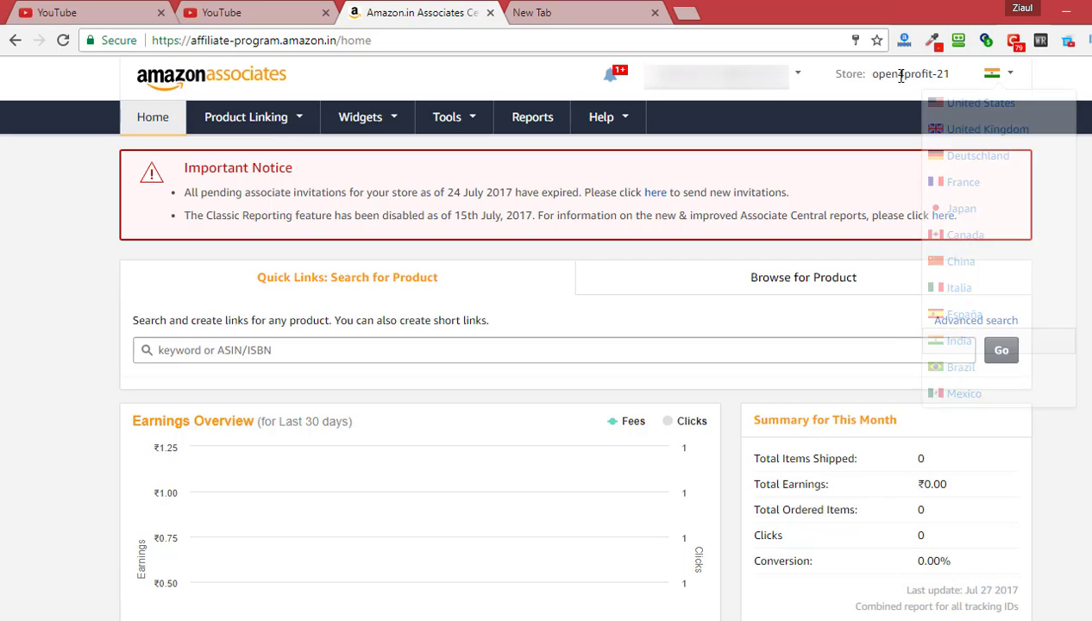
pyautogui.click(797, 80)
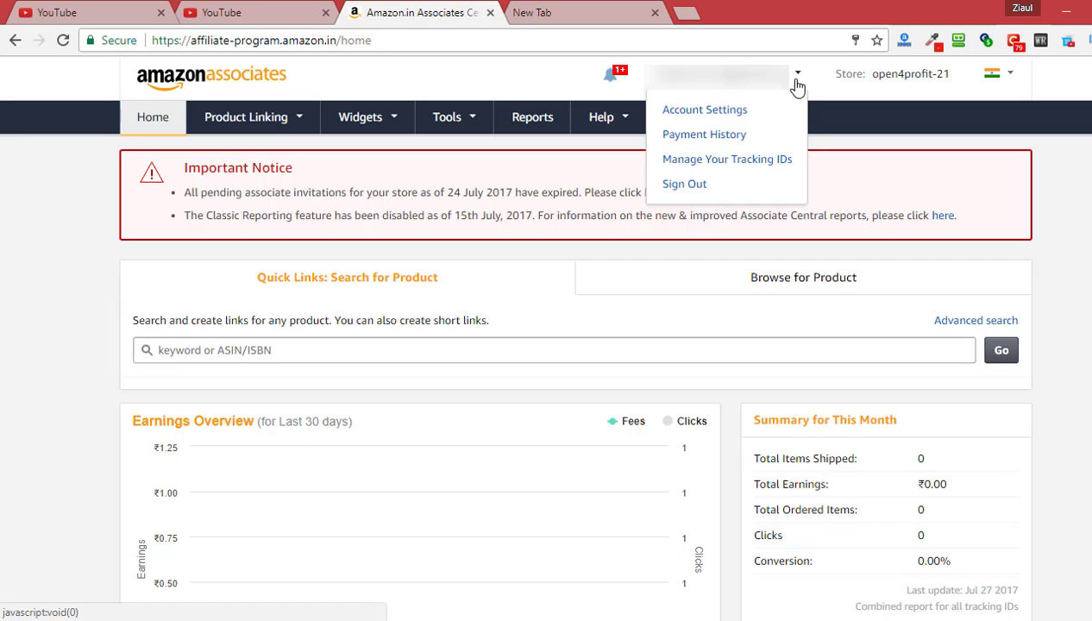
pyautogui.click(727, 118)
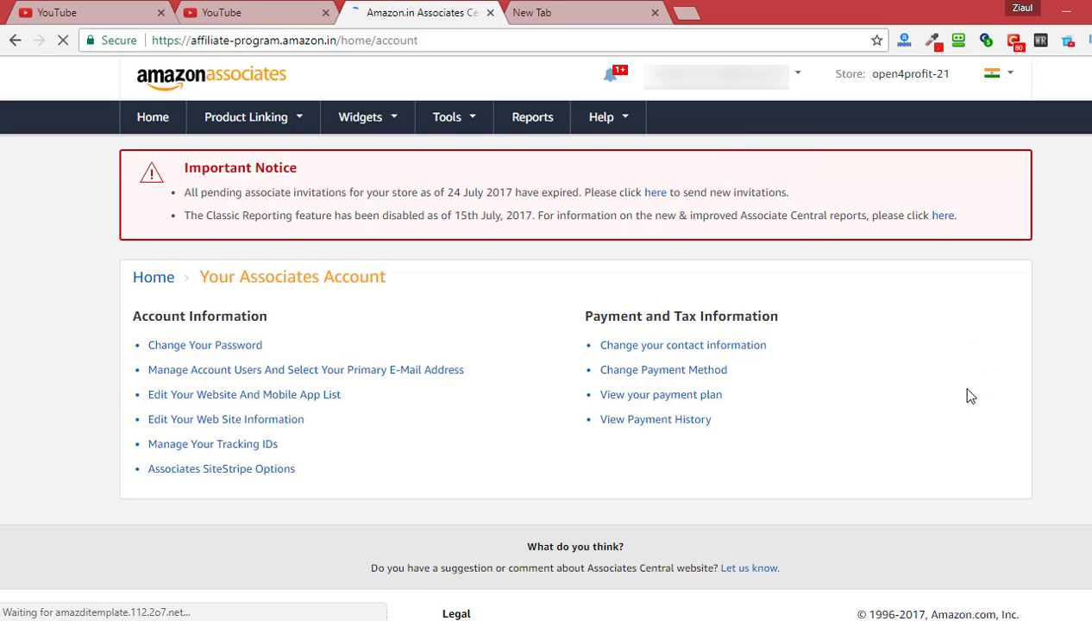
pyautogui.scroll(-1, 897, 392)
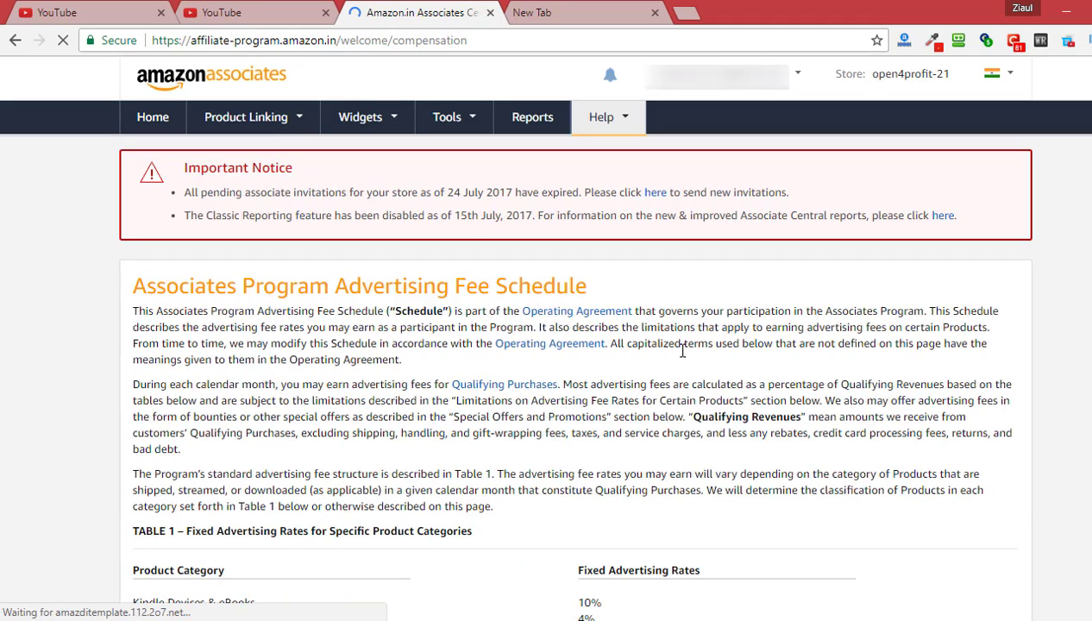
pyautogui.scroll(-2, 686, 360)
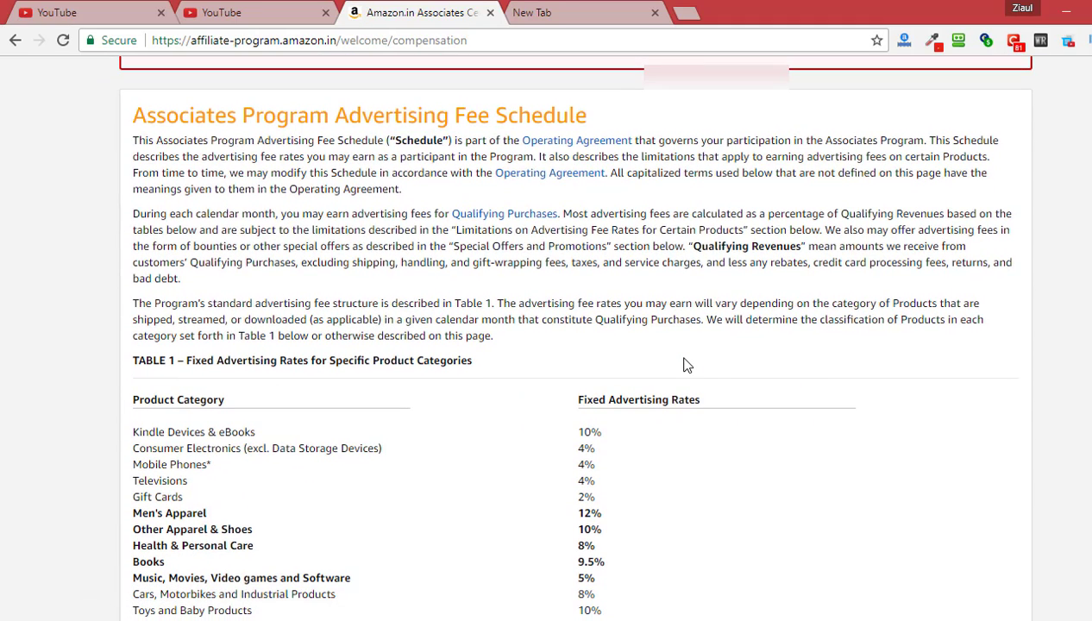
pyautogui.scroll(1, 853, 370)
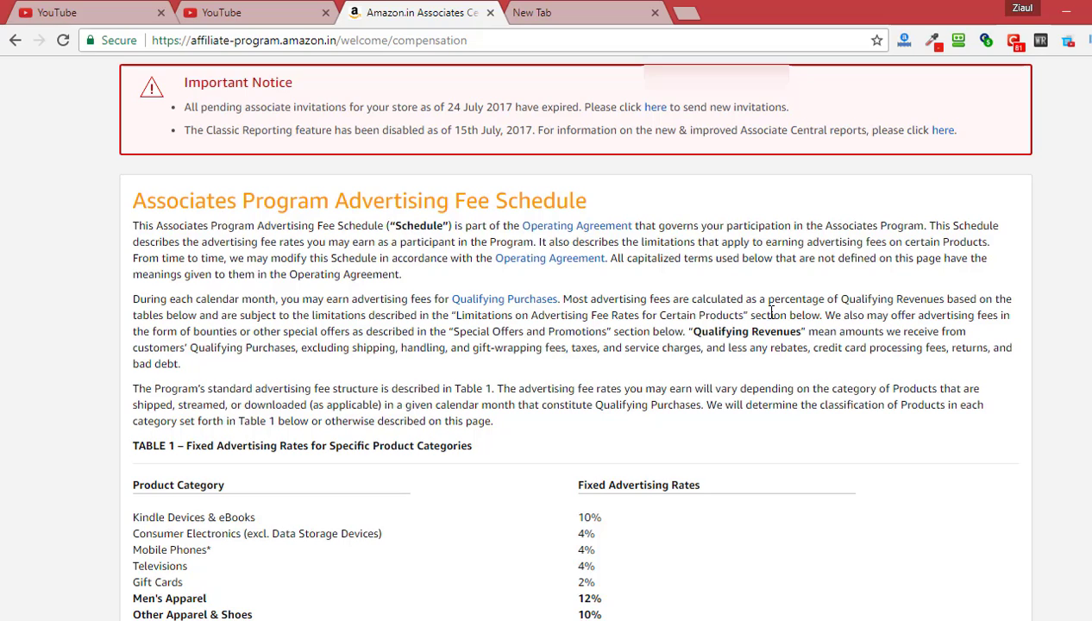
pyautogui.scroll(-4, 853, 411)
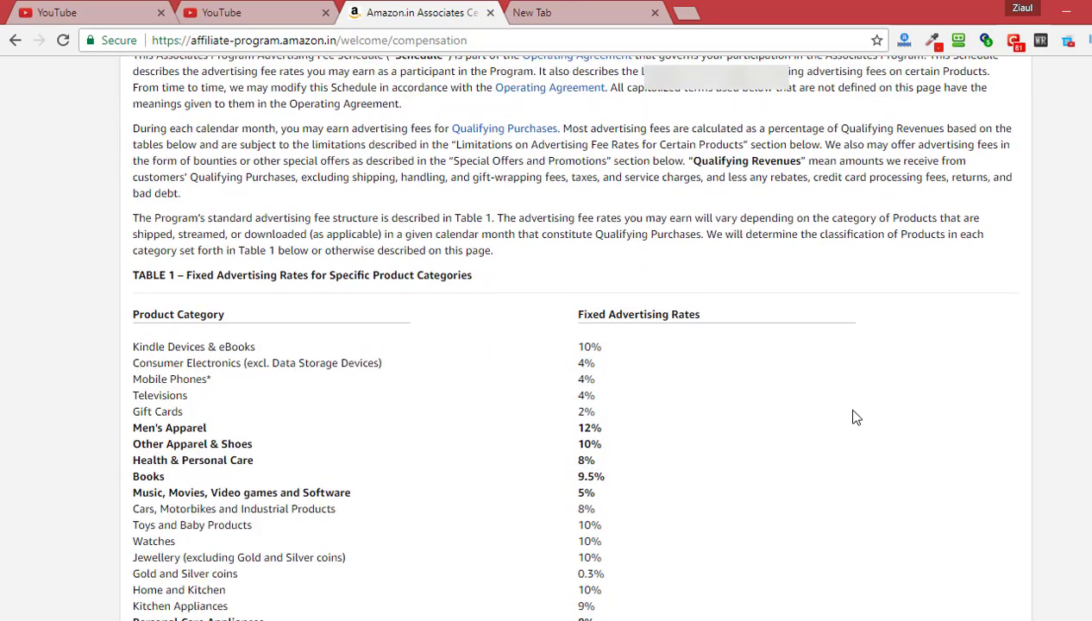
pyautogui.scroll(-1, 853, 415)
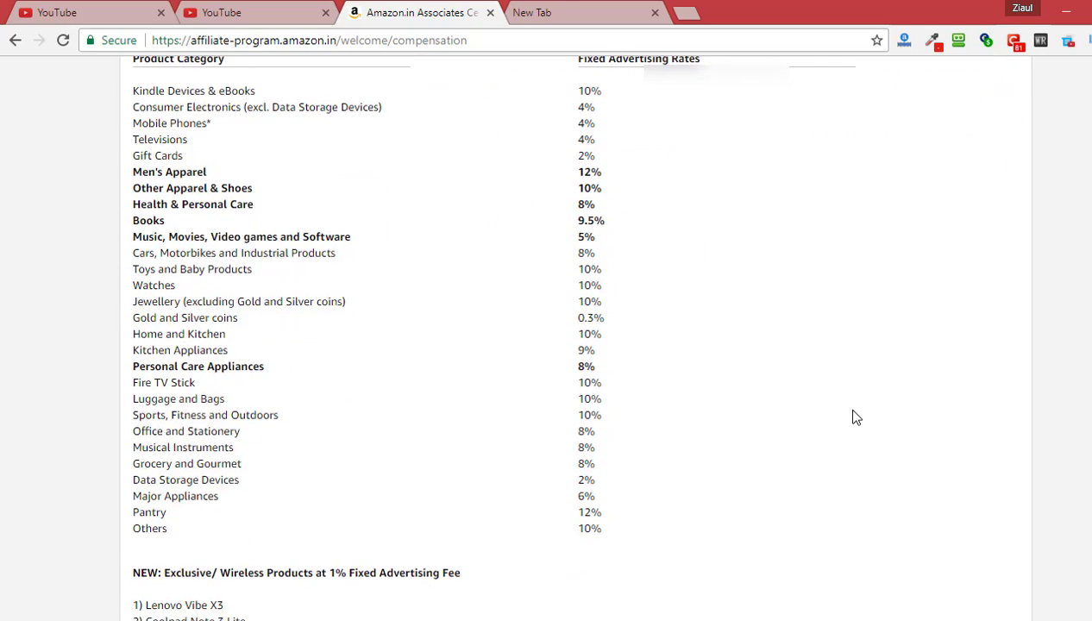
pyautogui.scroll(1, 847, 412)
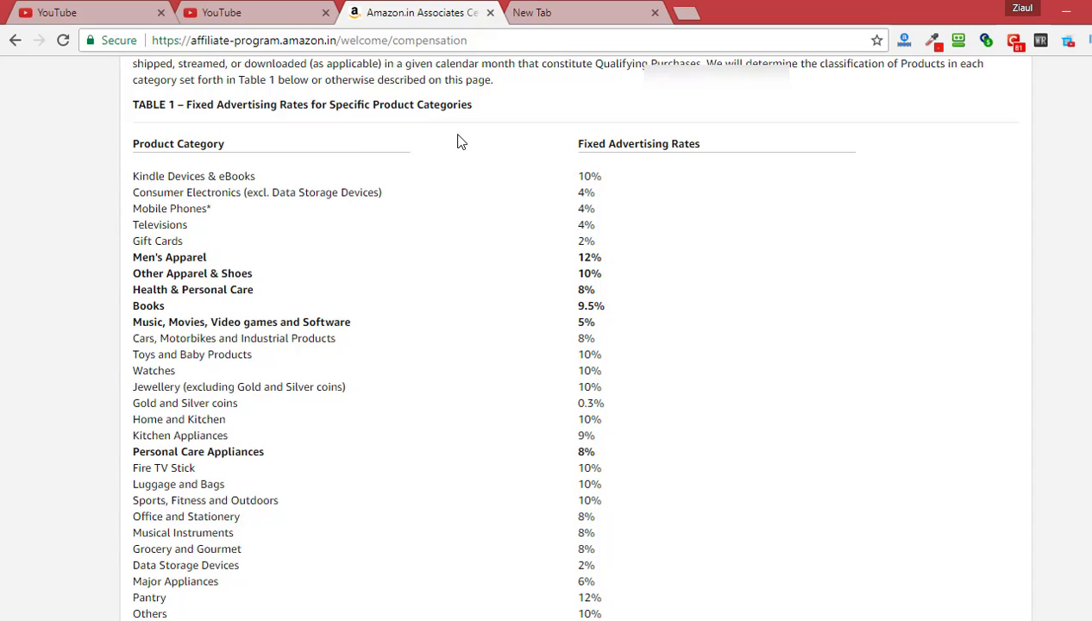
pyautogui.scroll(-4, 835, 329)
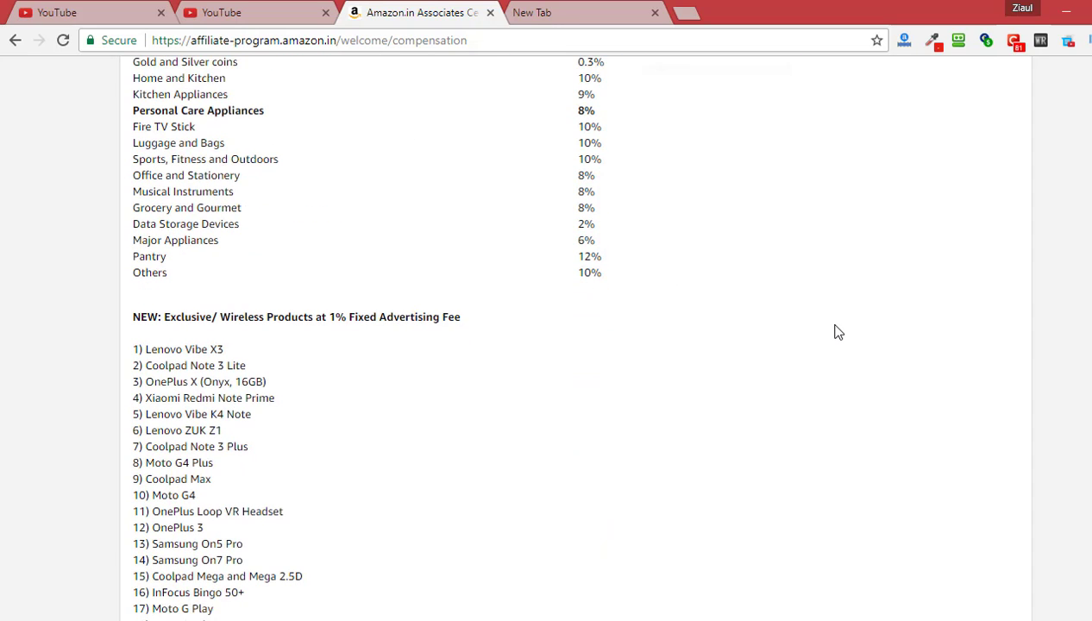
pyautogui.scroll(15, 835, 331)
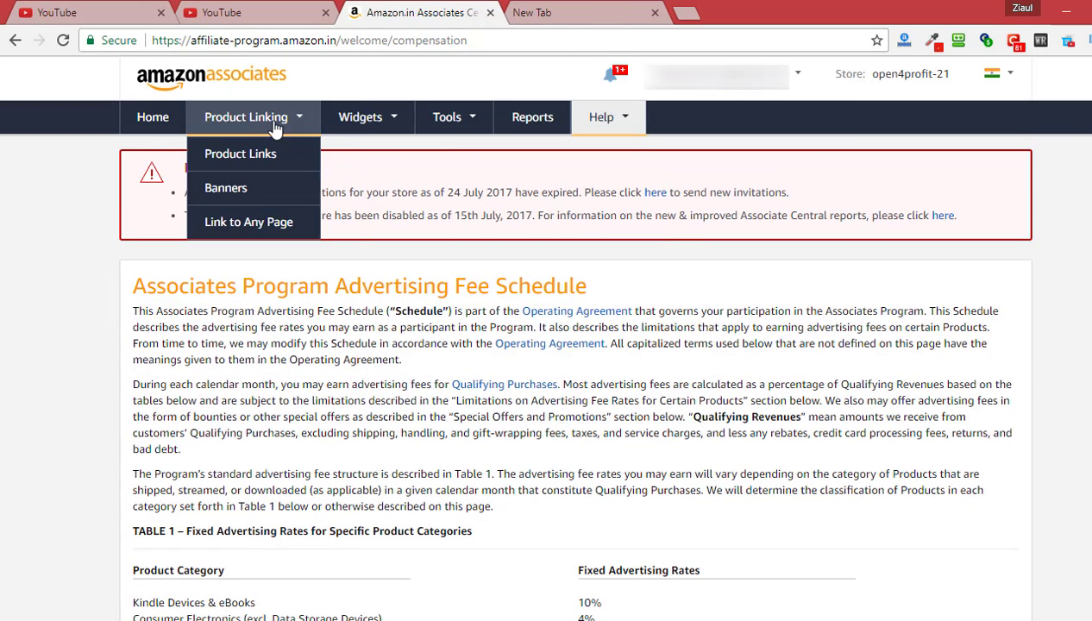
# Return to the Associates home page and go to Product Linking > Product Links
pyautogui.click(170, 126)
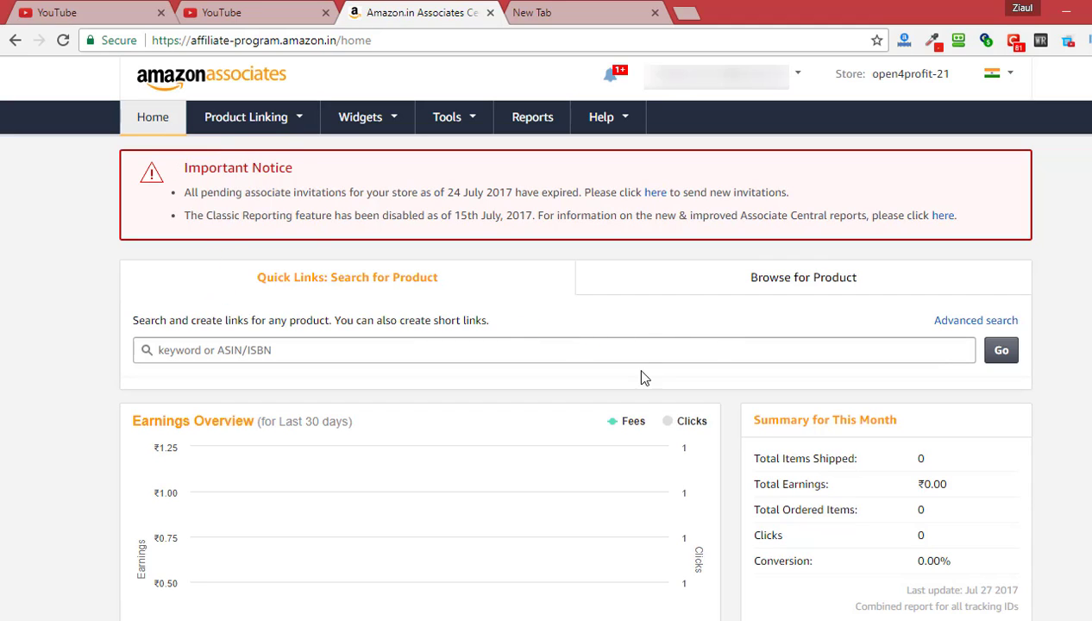
pyautogui.moveTo(286, 127)
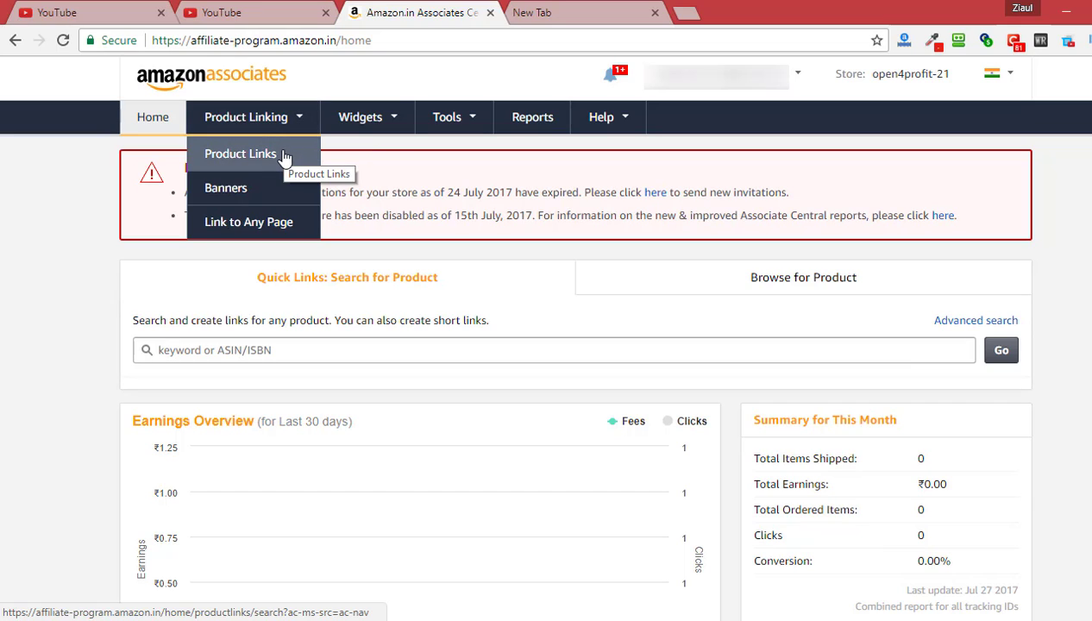
pyautogui.click(267, 156)
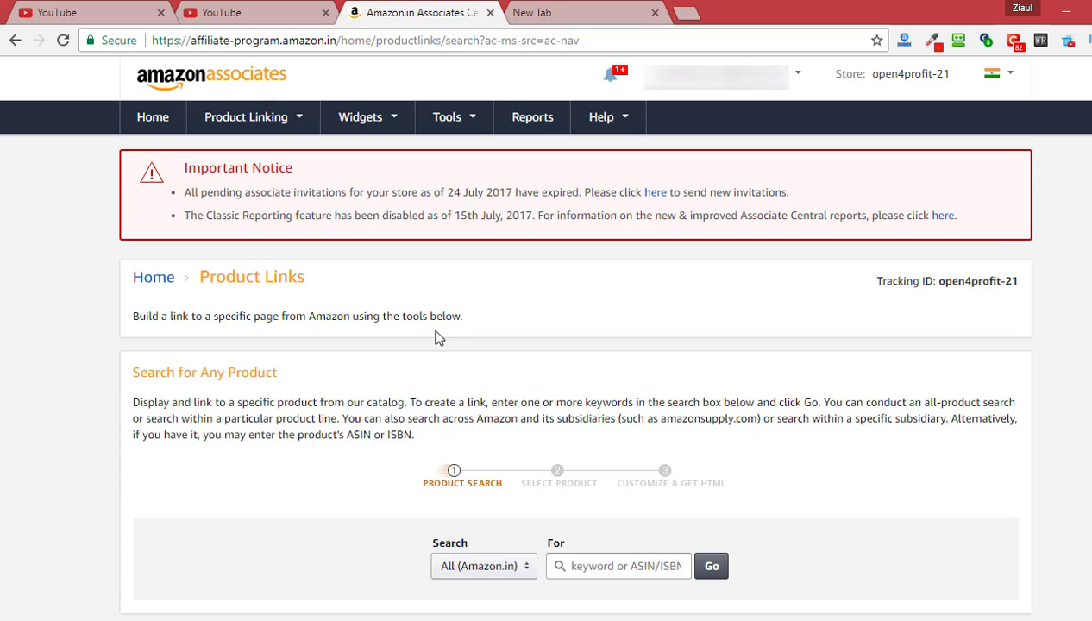
pyautogui.scroll(-2, 446, 343)
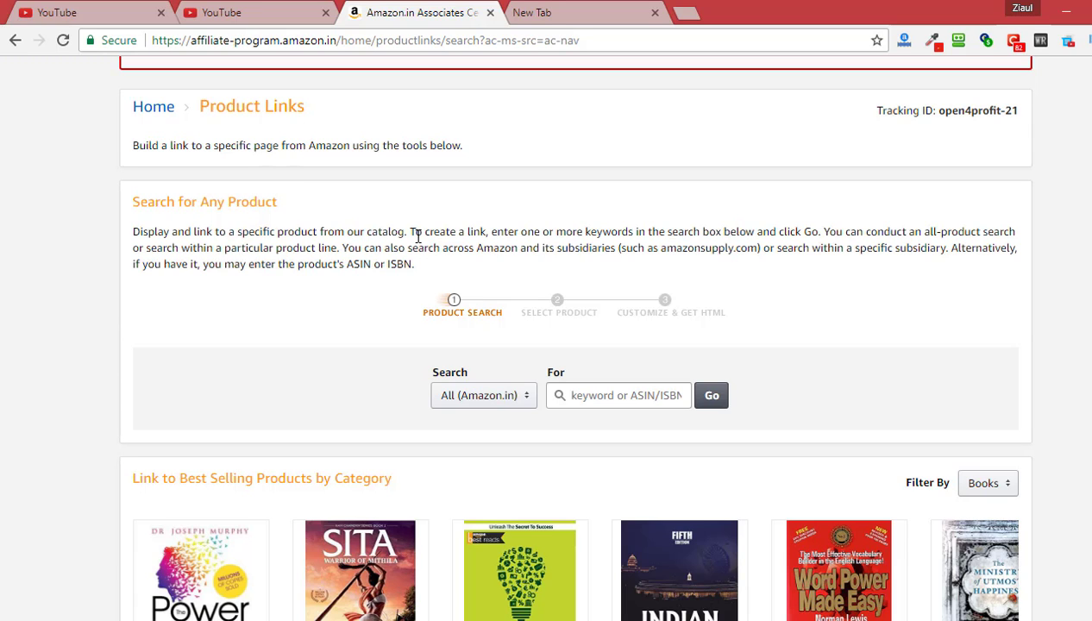
pyautogui.scroll(-1, 353, 257)
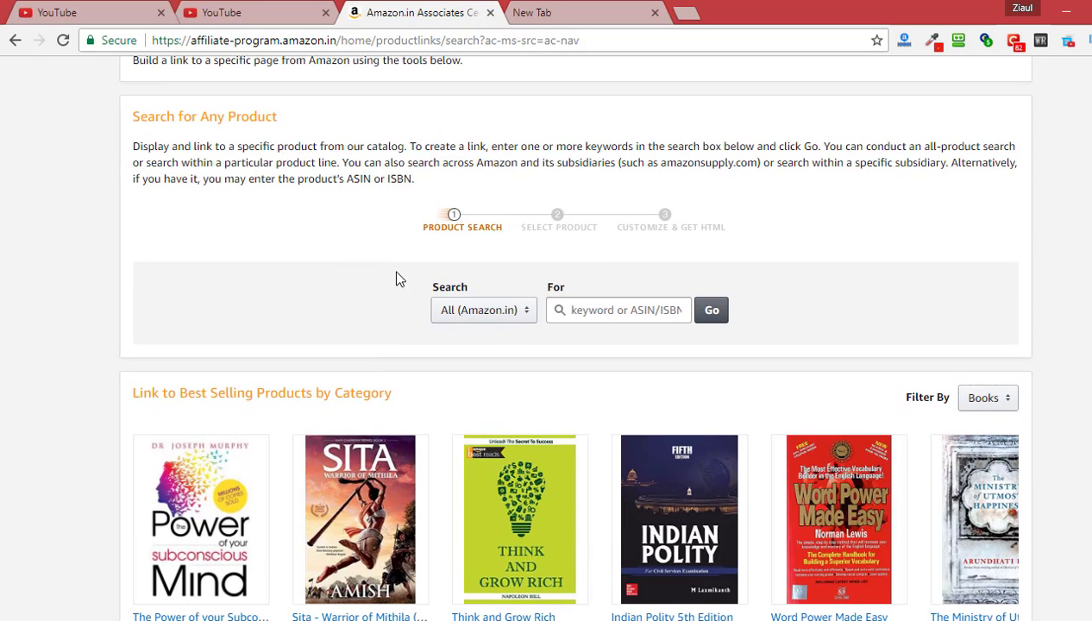
# Search Electronics refined to Mobiles & Tablets and scroll the results to the OnePlus 5
pyautogui.click(519, 323)
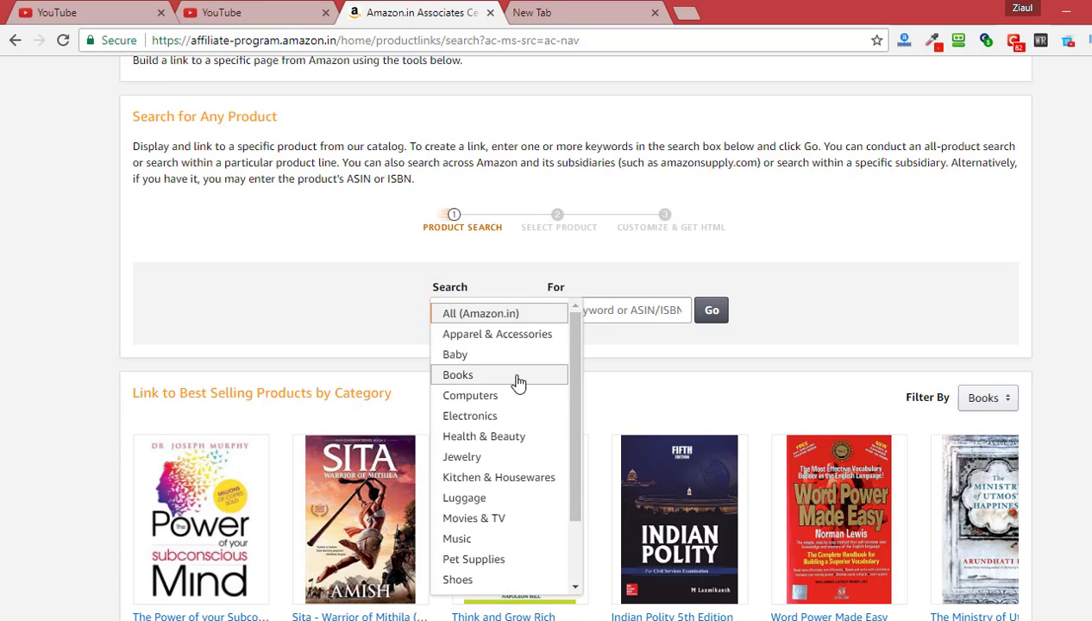
pyautogui.click(499, 417)
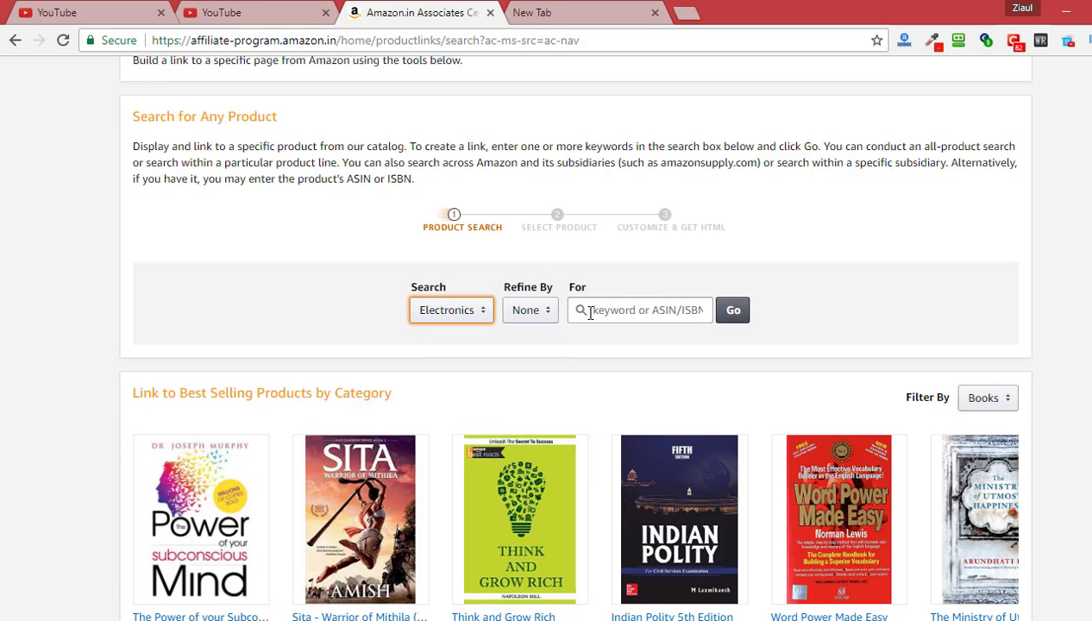
pyautogui.click(536, 318)
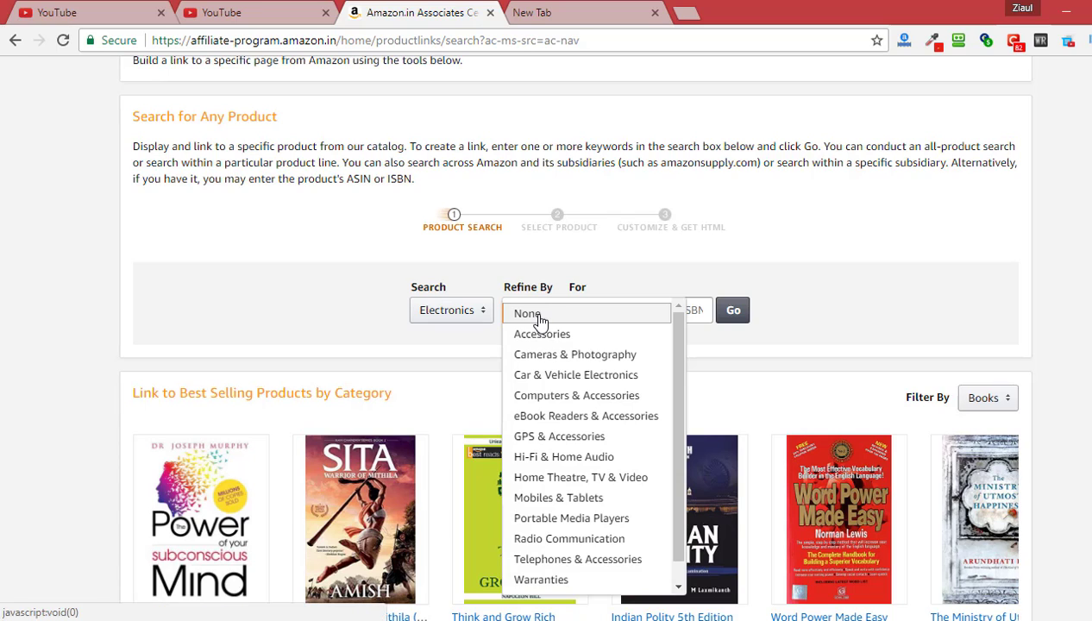
pyautogui.click(582, 498)
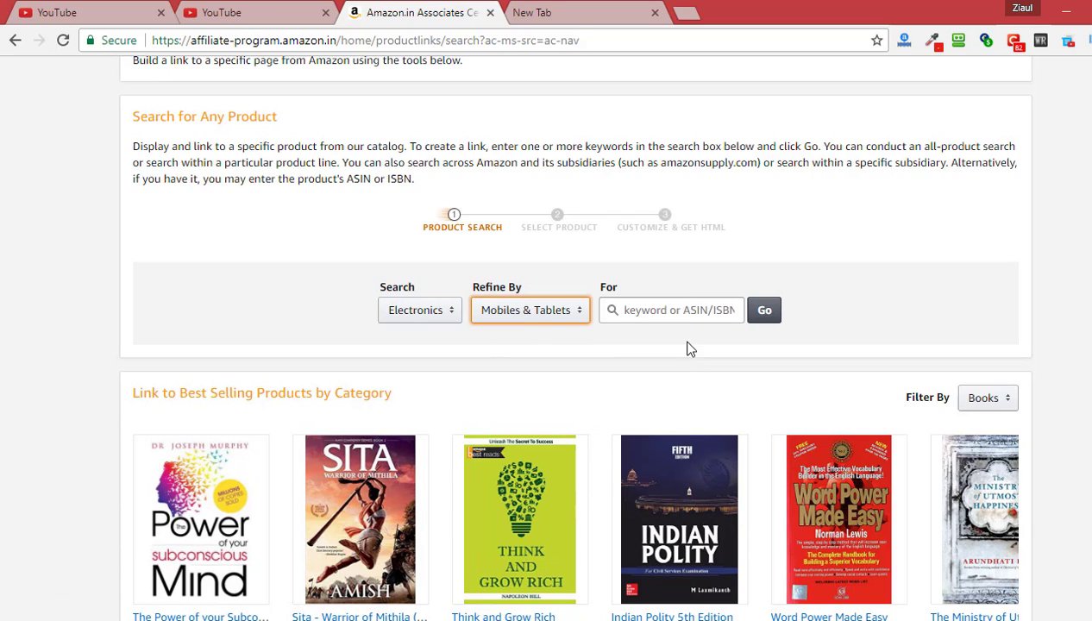
pyautogui.click(767, 320)
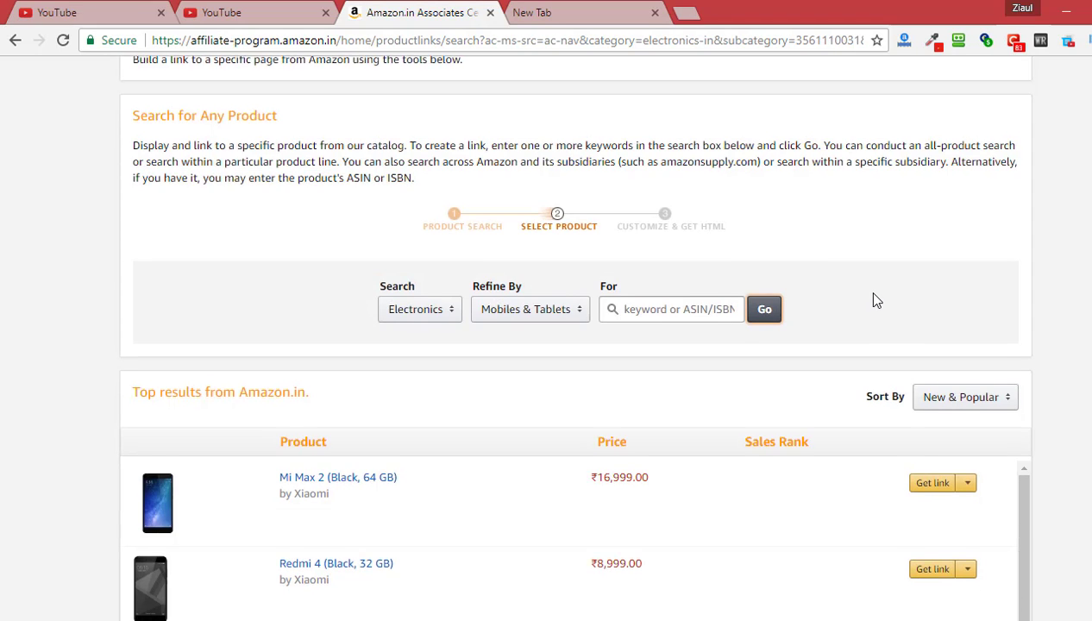
pyautogui.scroll(-2, 876, 302)
pyautogui.scroll(-1, 879, 321)
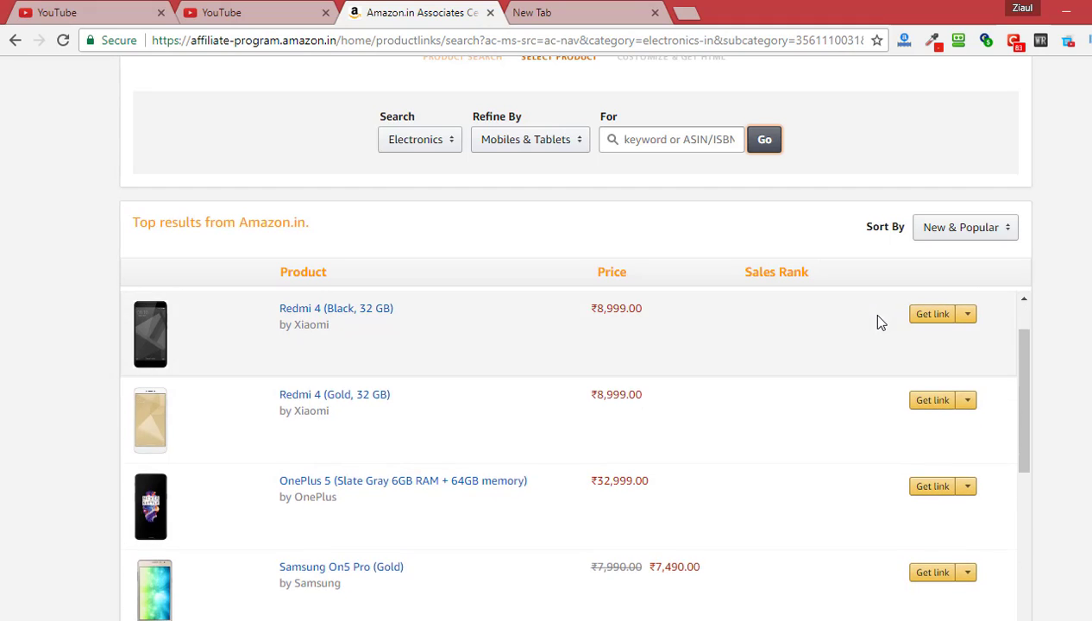
pyautogui.scroll(-1, 352, 511)
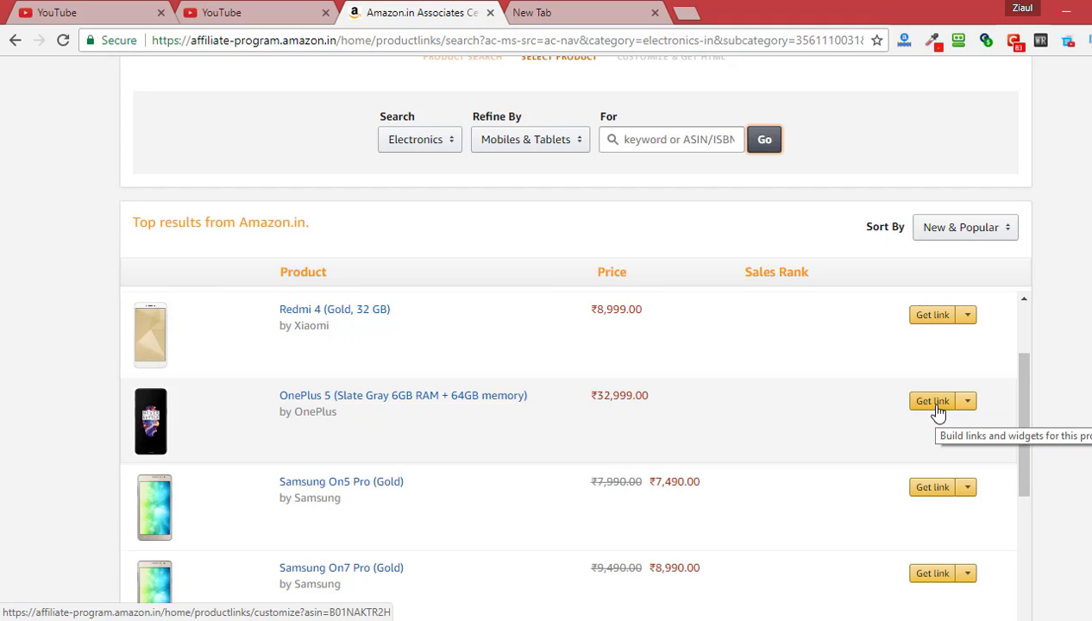
# Get the OnePlus 5 affiliate link and highlight its full HTML
pyautogui.click(972, 411)
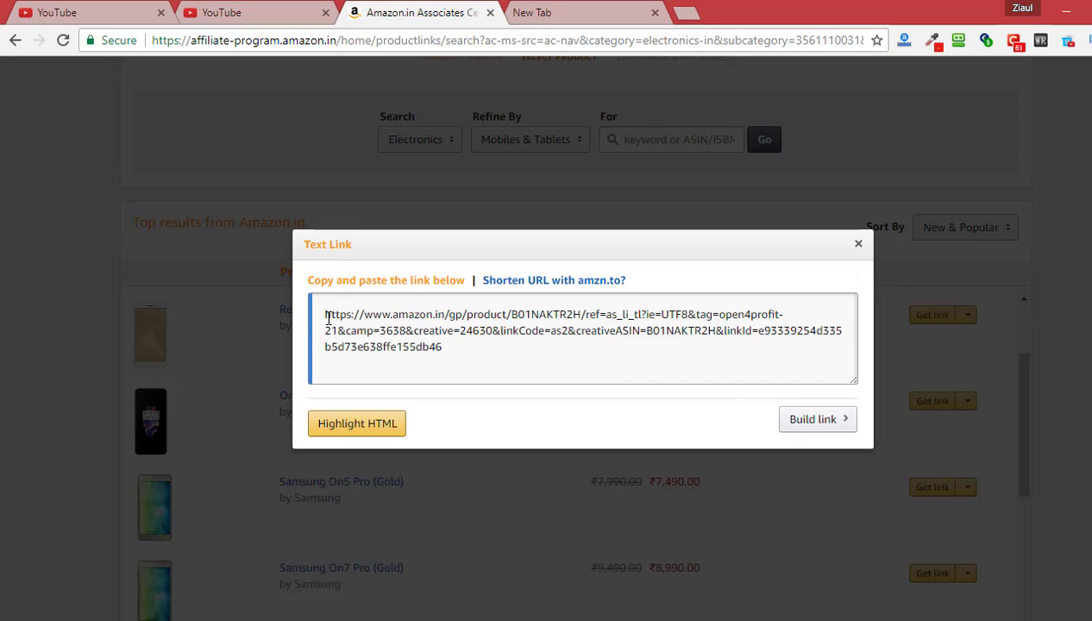
pyautogui.moveTo(326, 315); pyautogui.dragTo(388, 399)
pyautogui.click(388, 427)
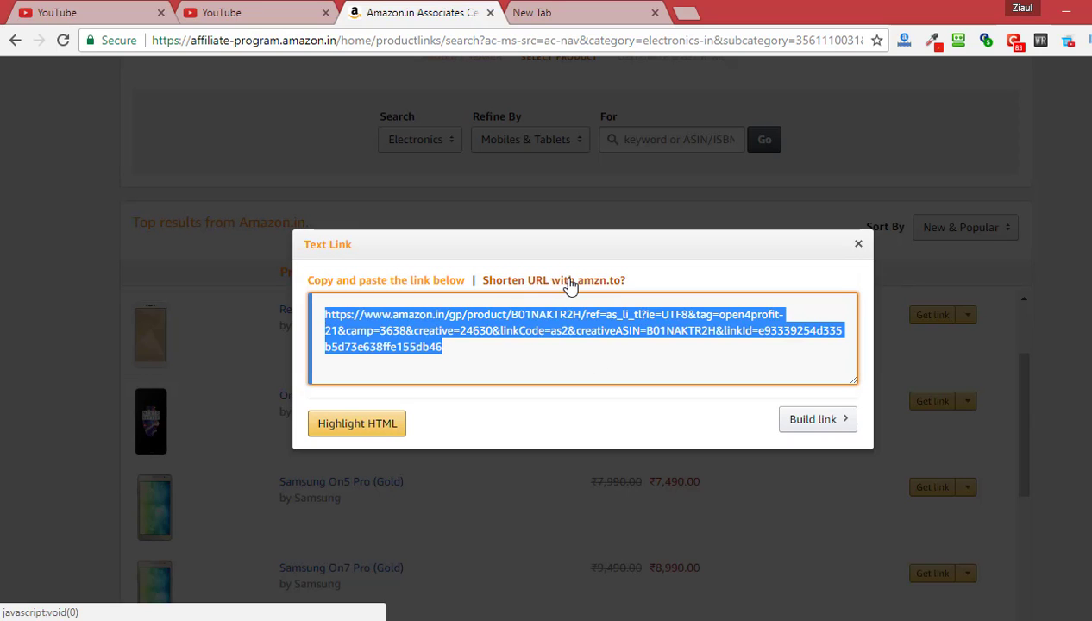
# Shorten the link to an amzn.to URL, select it, and build the link
pyautogui.click(599, 287)
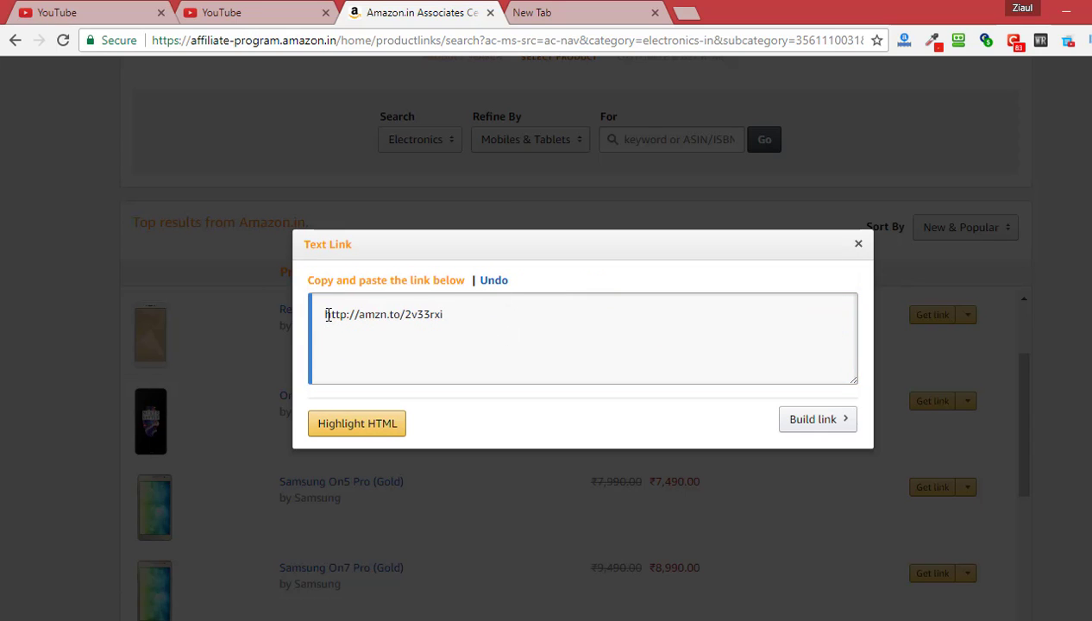
pyautogui.moveTo(326, 314); pyautogui.dragTo(465, 316)
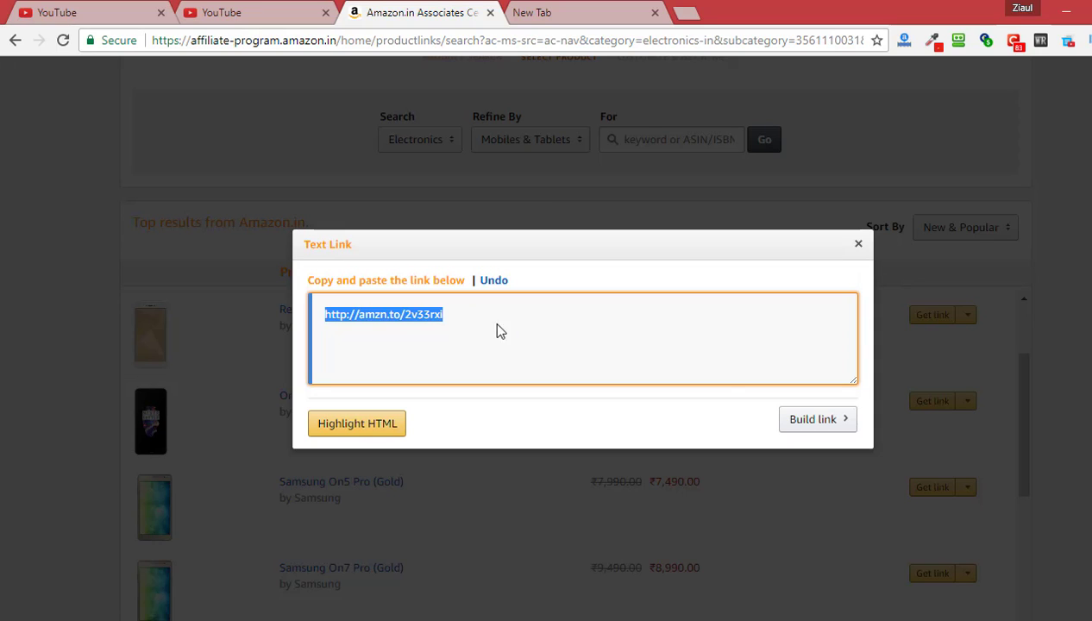
pyautogui.click(820, 422)
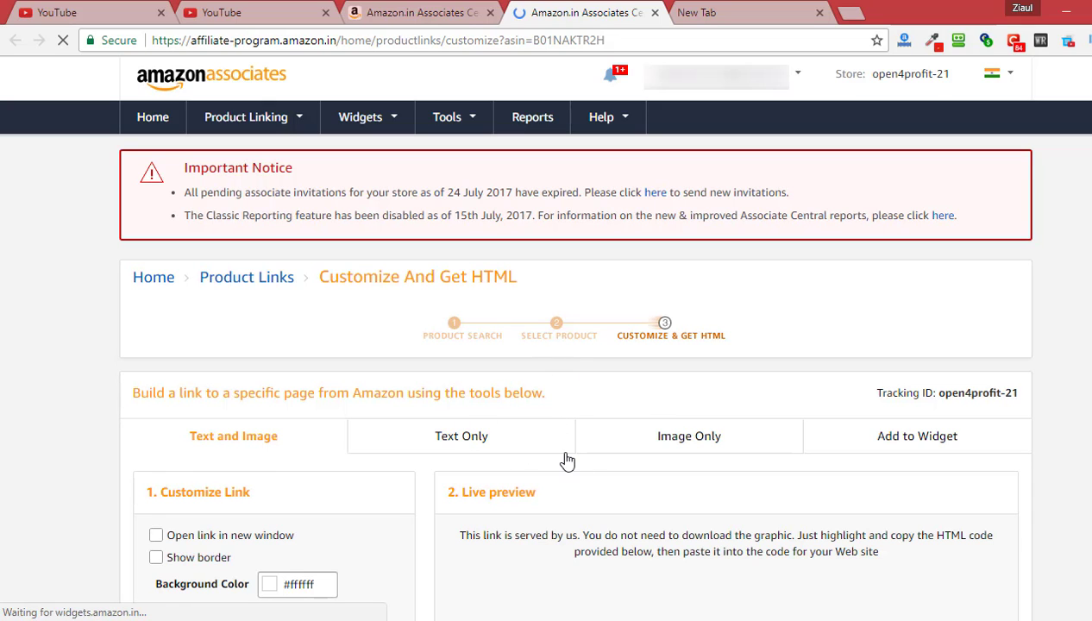
# Enable Open link in new window and Show border for the OnePlus 5 ad
pyautogui.scroll(-2, 542, 447)
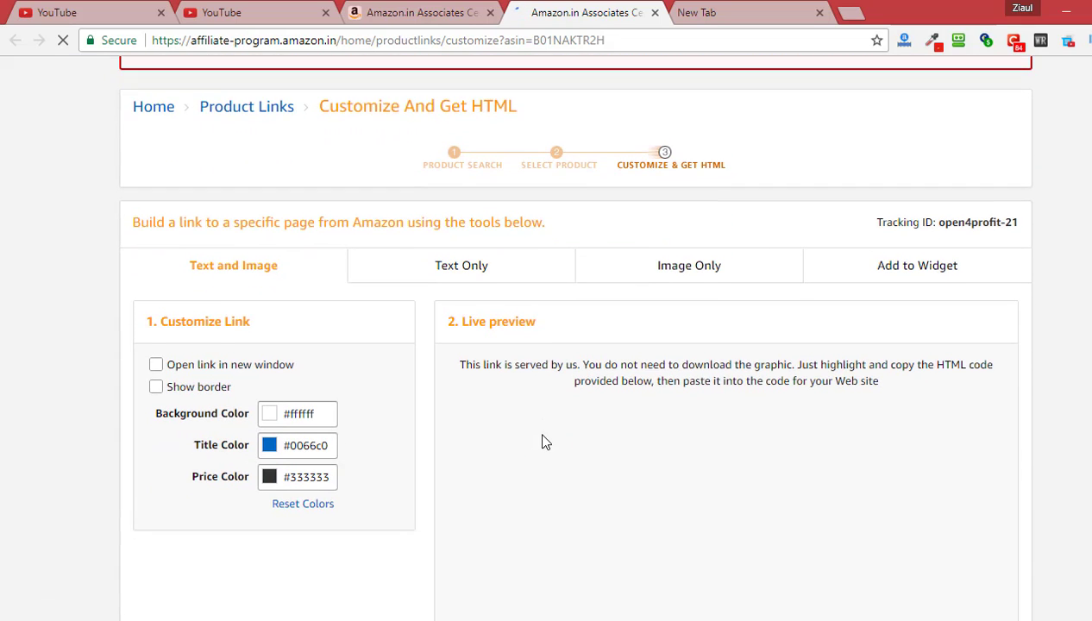
pyautogui.scroll(-1, 541, 442)
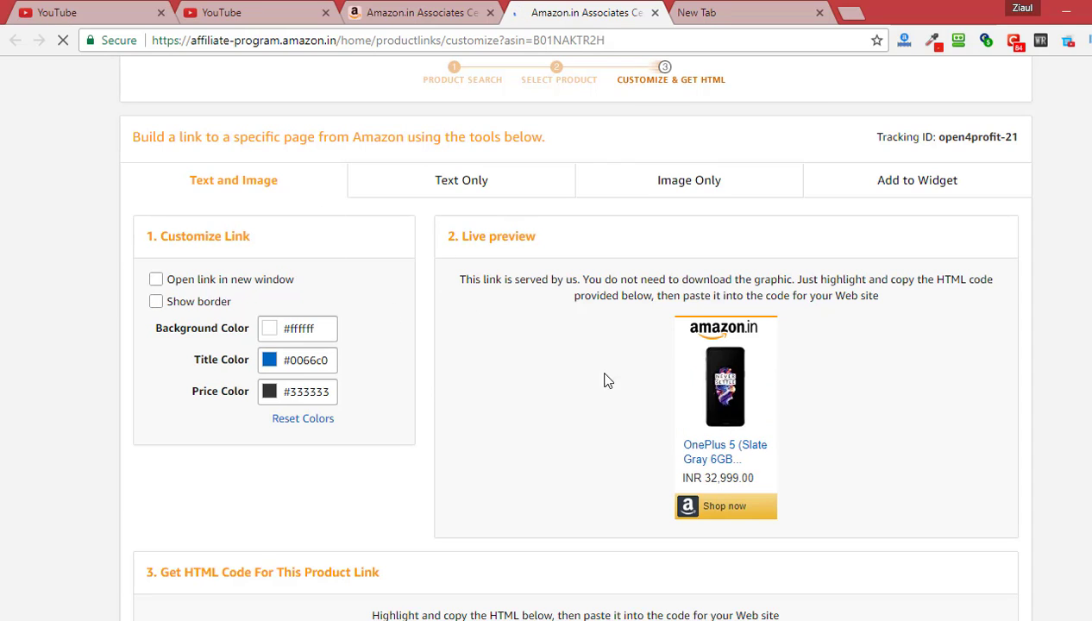
pyautogui.click(183, 304)
pyautogui.click(171, 285)
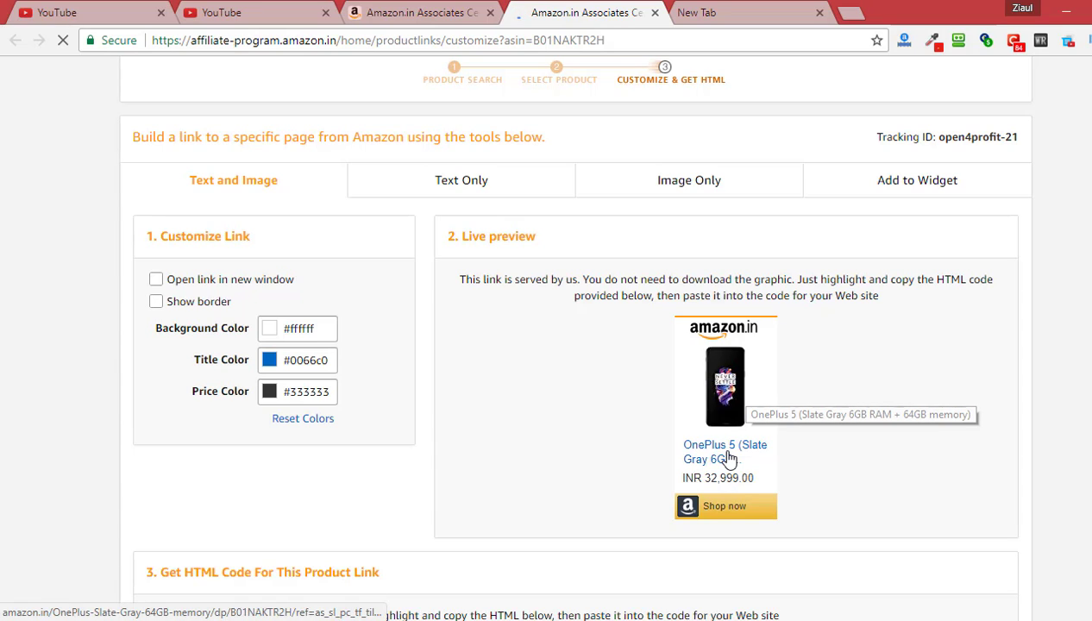
pyautogui.click(154, 281)
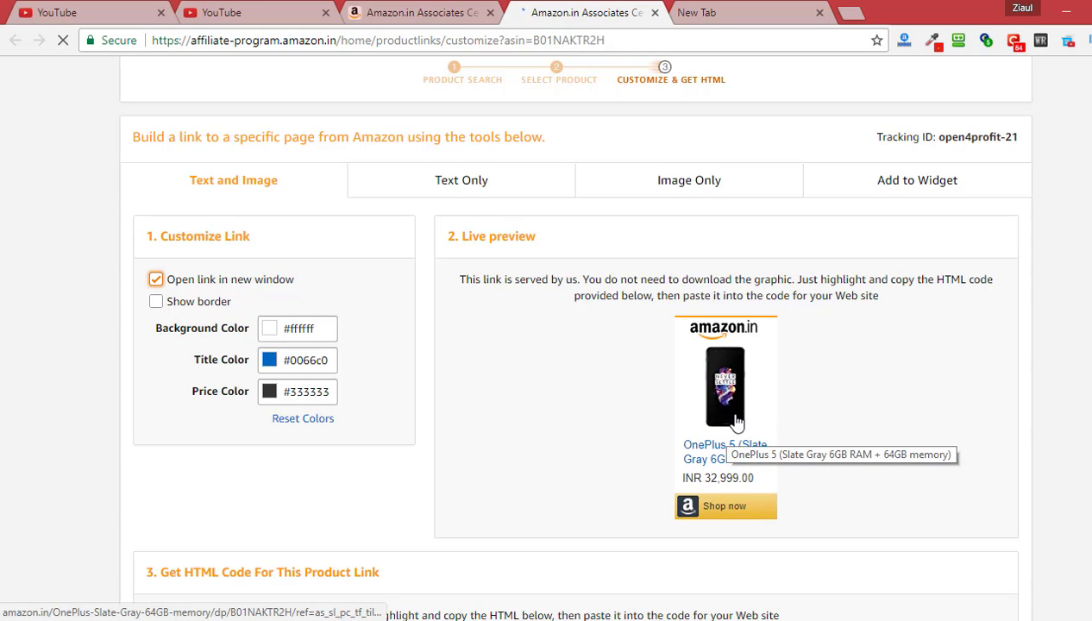
pyautogui.click(155, 302)
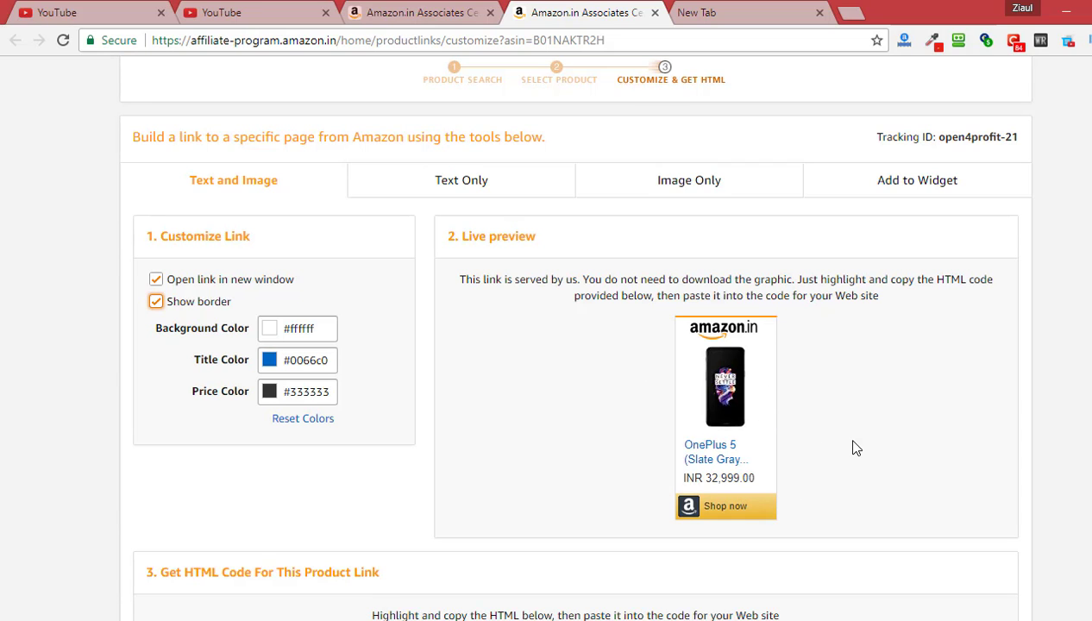
# Review the generated HTML code and switch to the Text Only link
pyautogui.scroll(-1, 852, 447)
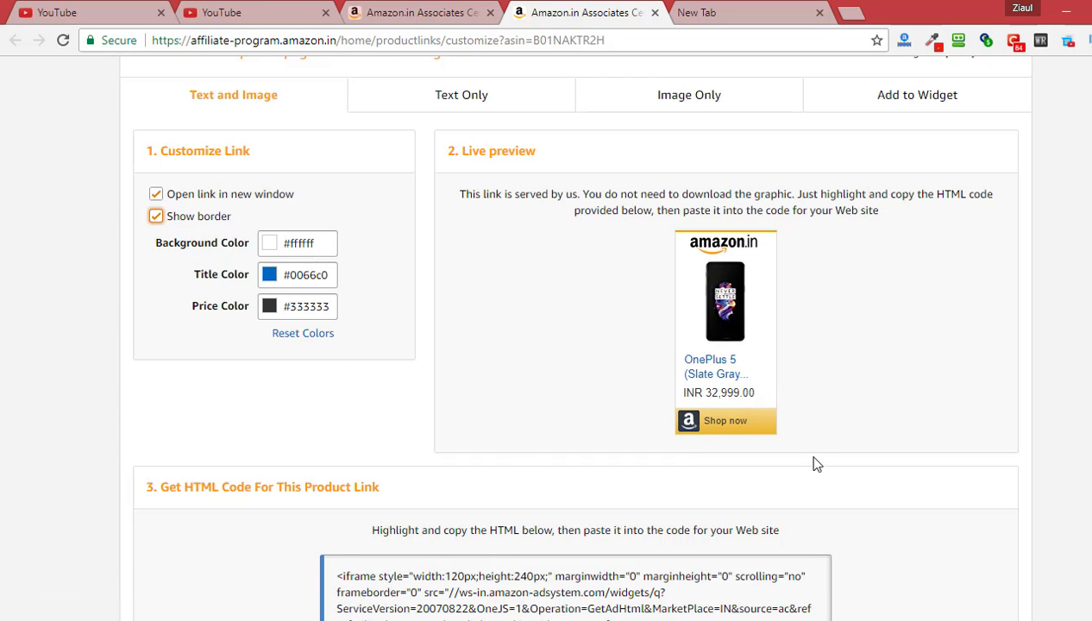
pyautogui.scroll(-2, 826, 459)
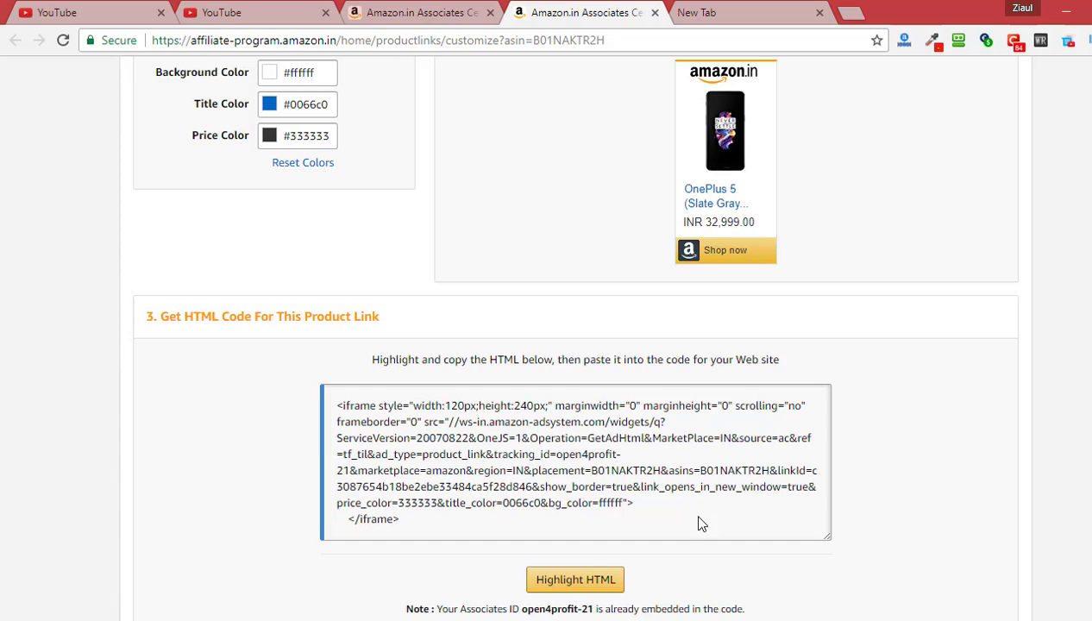
pyautogui.scroll(3, 703, 509)
pyautogui.click(471, 187)
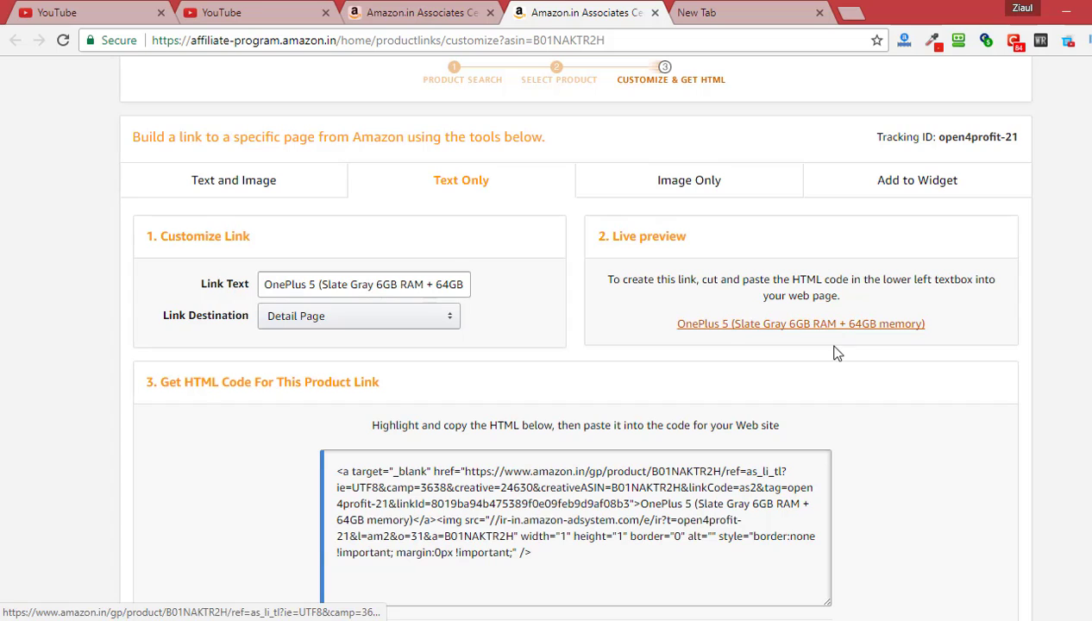
# Switch to Image Only at Medium Image size, then return to the Text and Image link
pyautogui.scroll(-1, 824, 388)
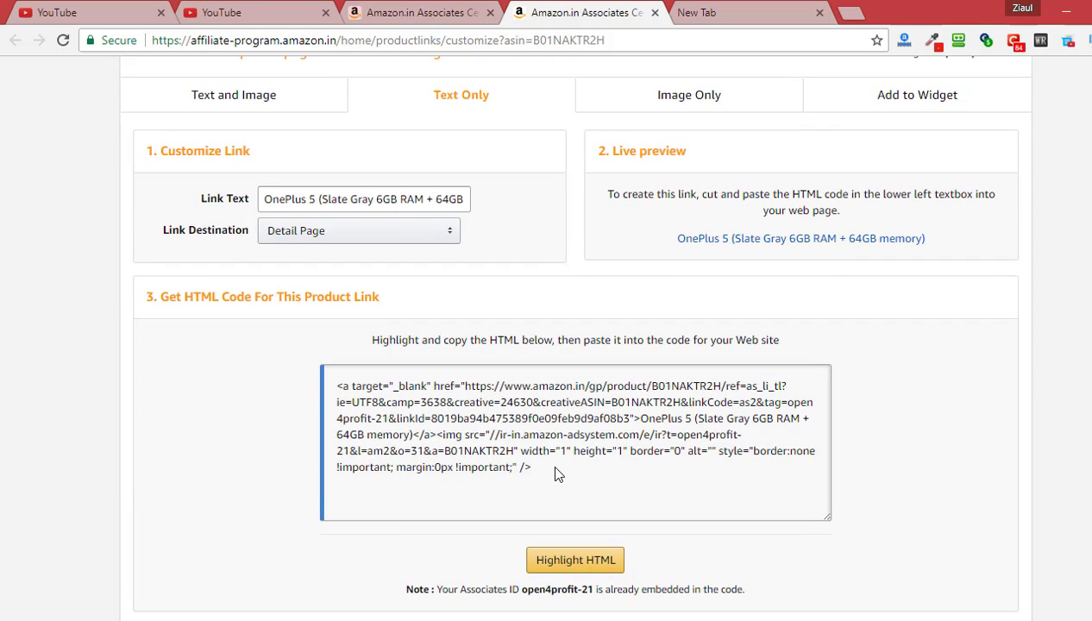
pyautogui.click(697, 97)
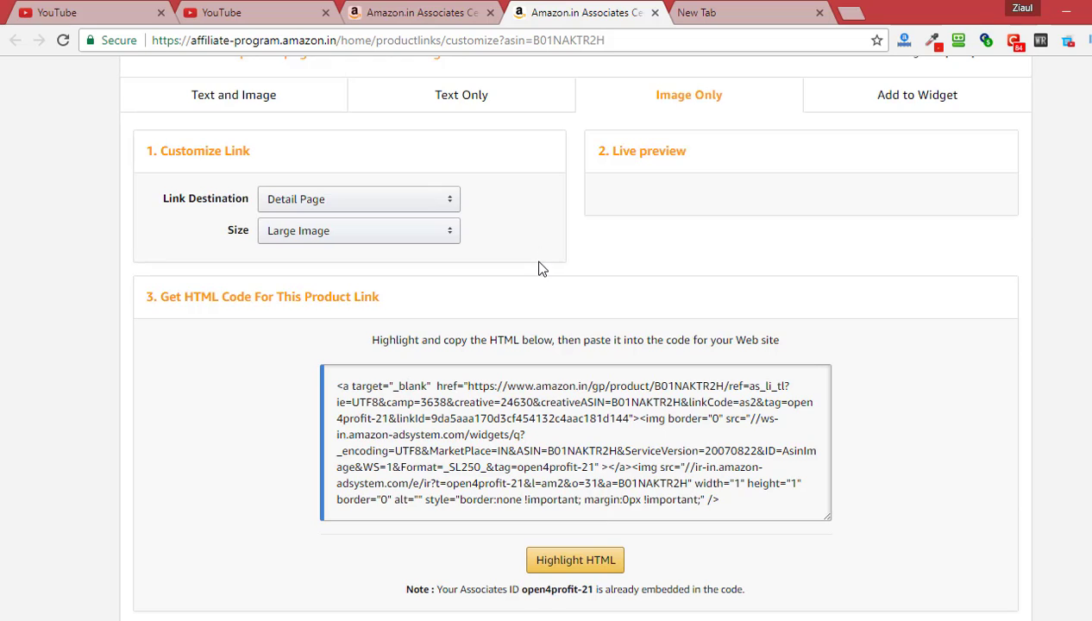
pyautogui.scroll(2, 531, 246)
pyautogui.scroll(-1, 504, 357)
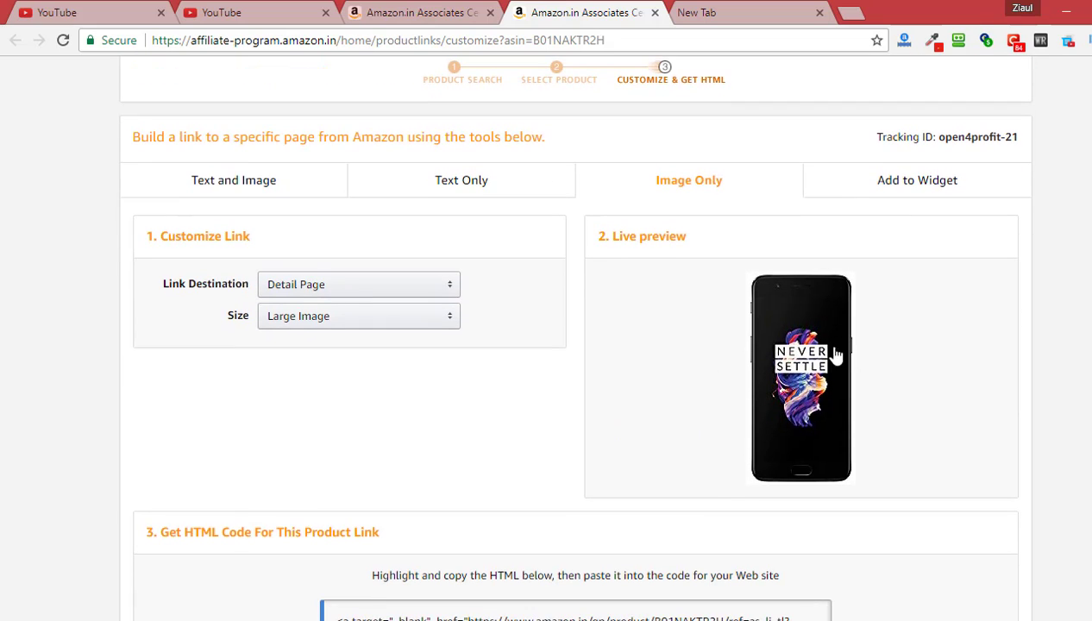
pyautogui.click(414, 316)
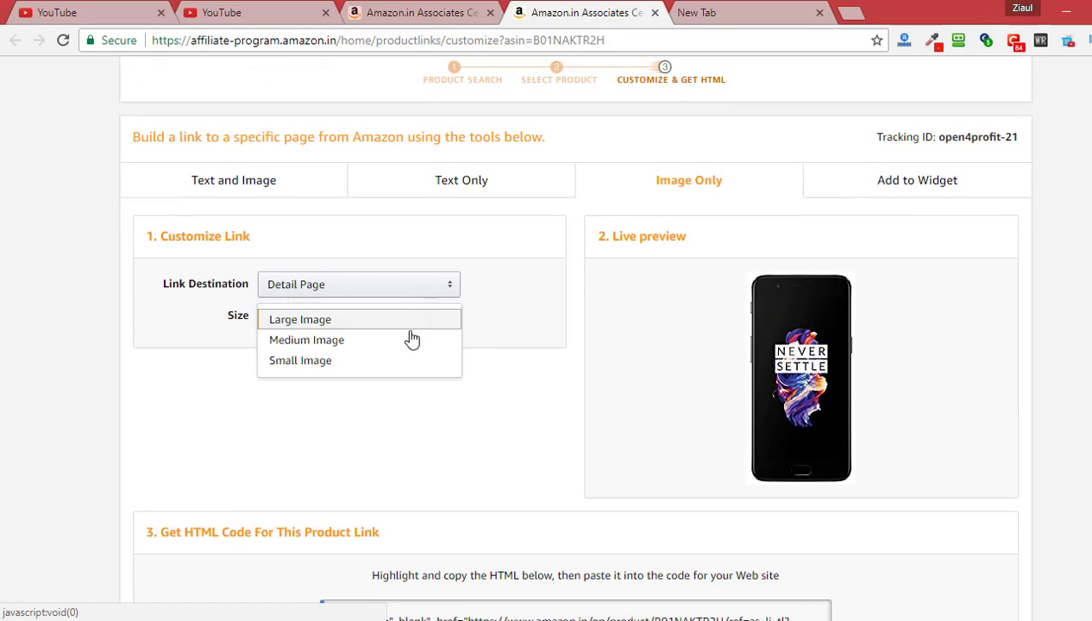
pyautogui.click(408, 340)
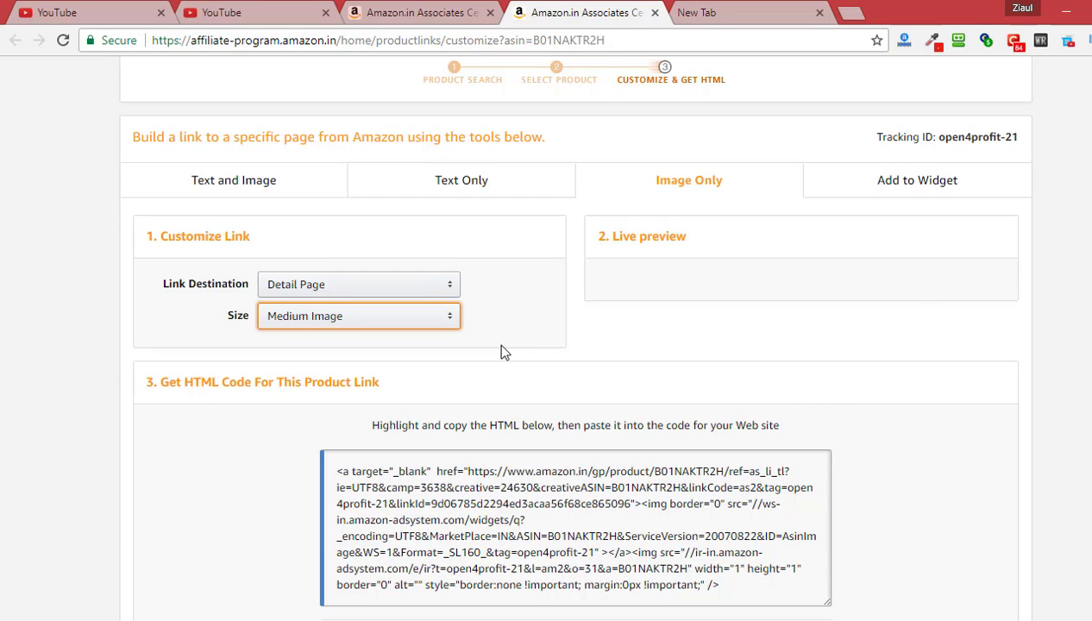
pyautogui.click(267, 189)
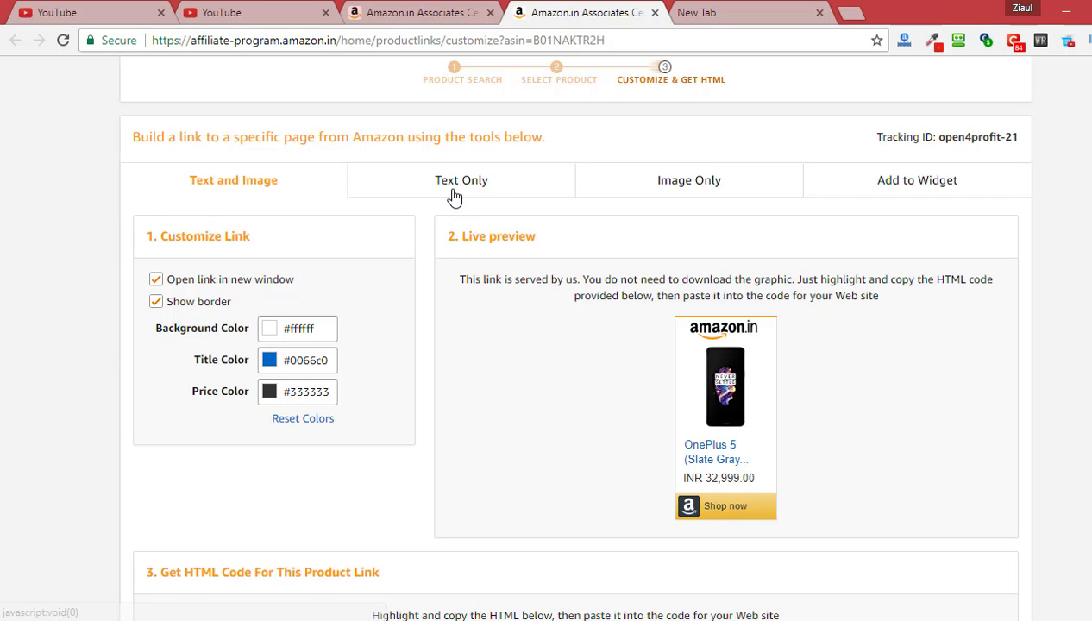
# Scroll over the OnePlus 5 Text and Image ad code, then open the Product Linking menu
pyautogui.scroll(-1, 514, 421)
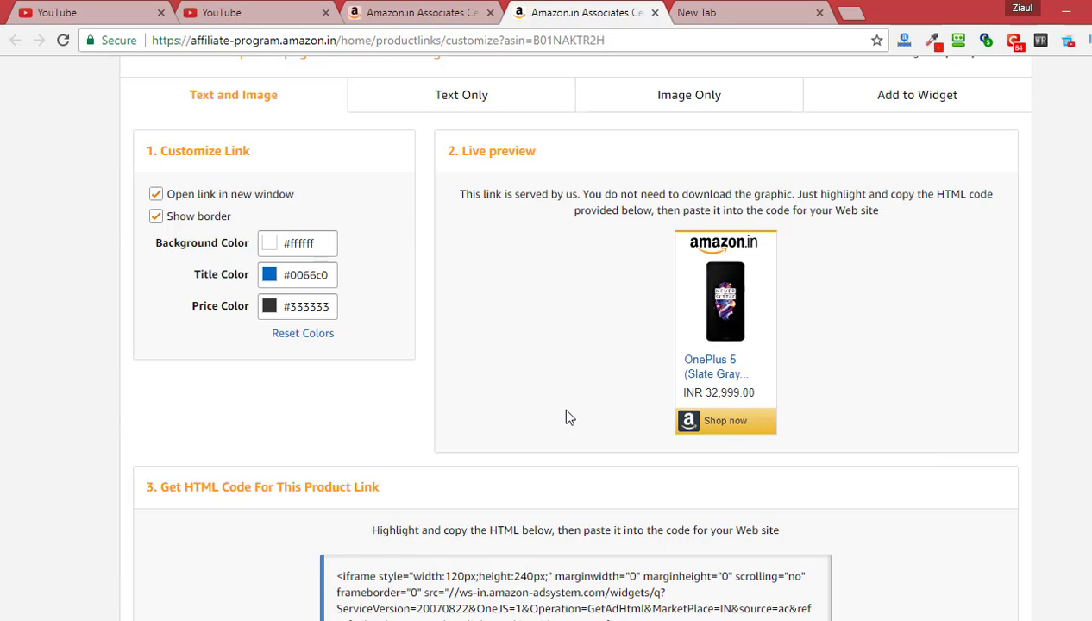
pyautogui.scroll(4, 561, 431)
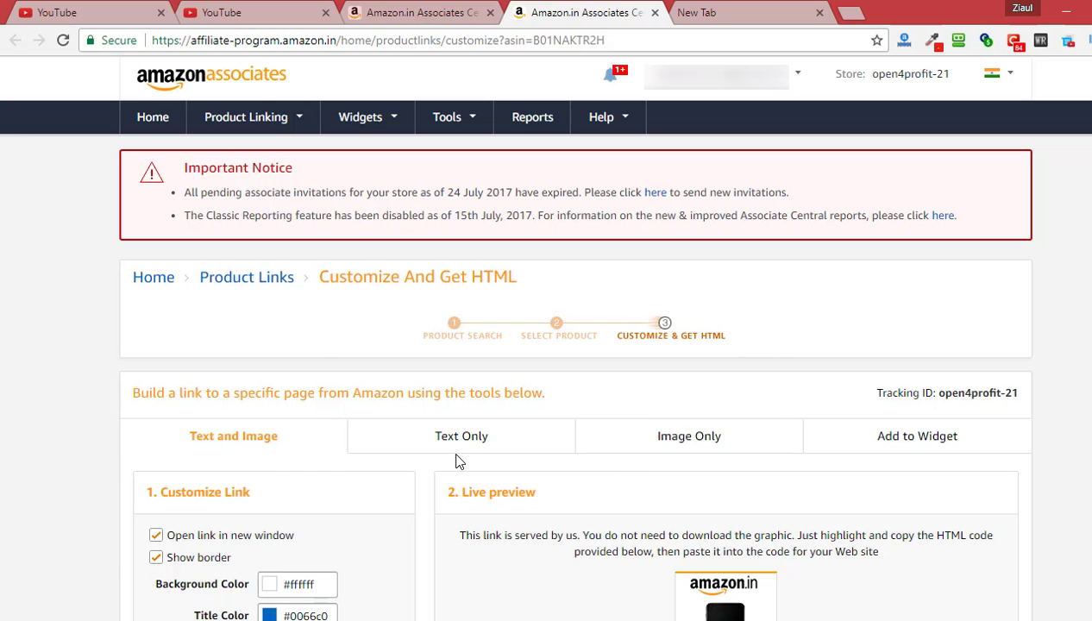
pyautogui.scroll(-1, 535, 473)
pyautogui.scroll(-1, 517, 470)
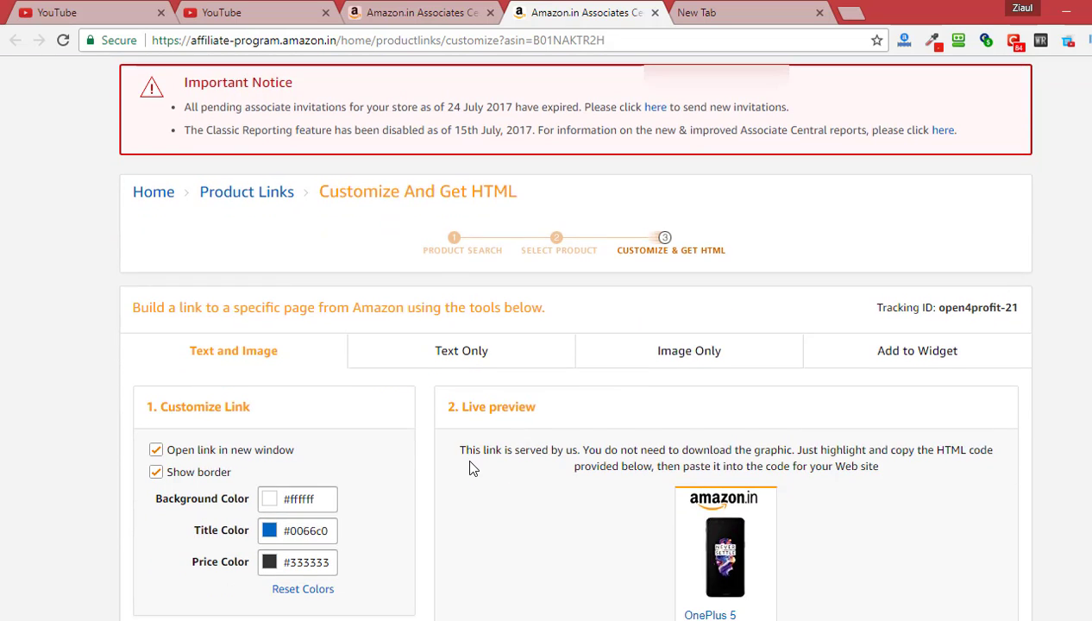
pyautogui.scroll(2, 470, 470)
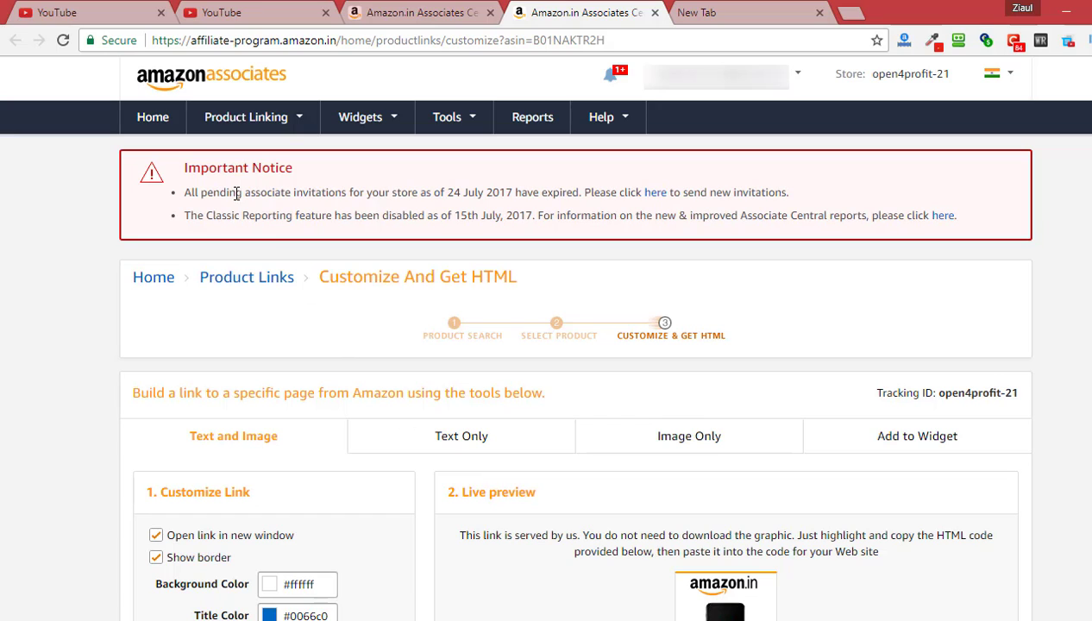
pyautogui.click(293, 120)
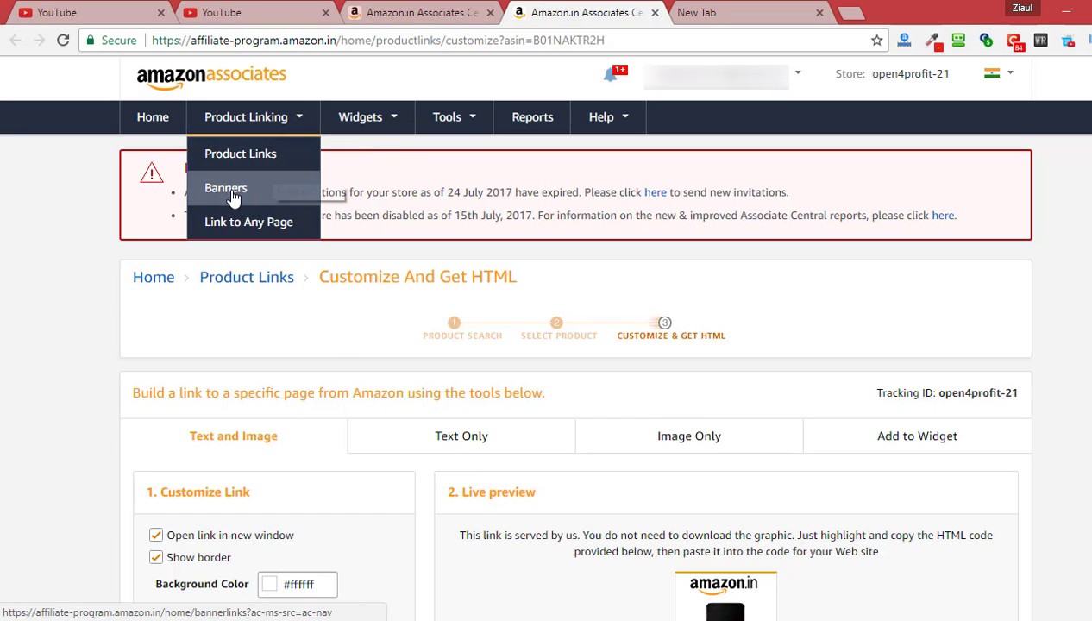
# Open Banners and scroll through the 300x250, 728x90, 160x600 and 300x600 banner codes
pyautogui.click(231, 194)
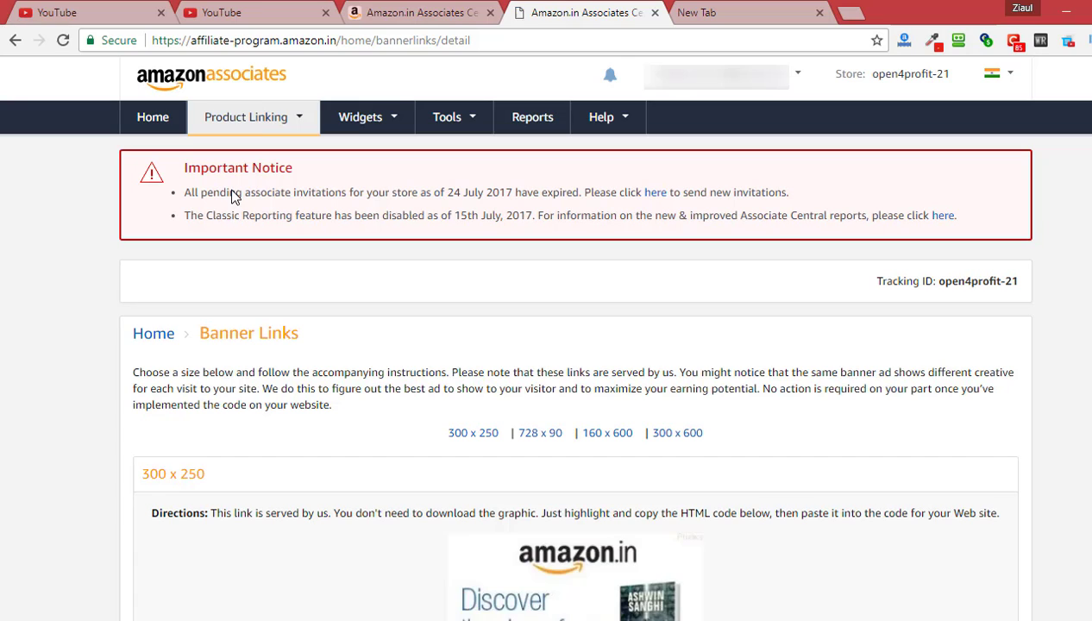
pyautogui.scroll(-1, 121, 301)
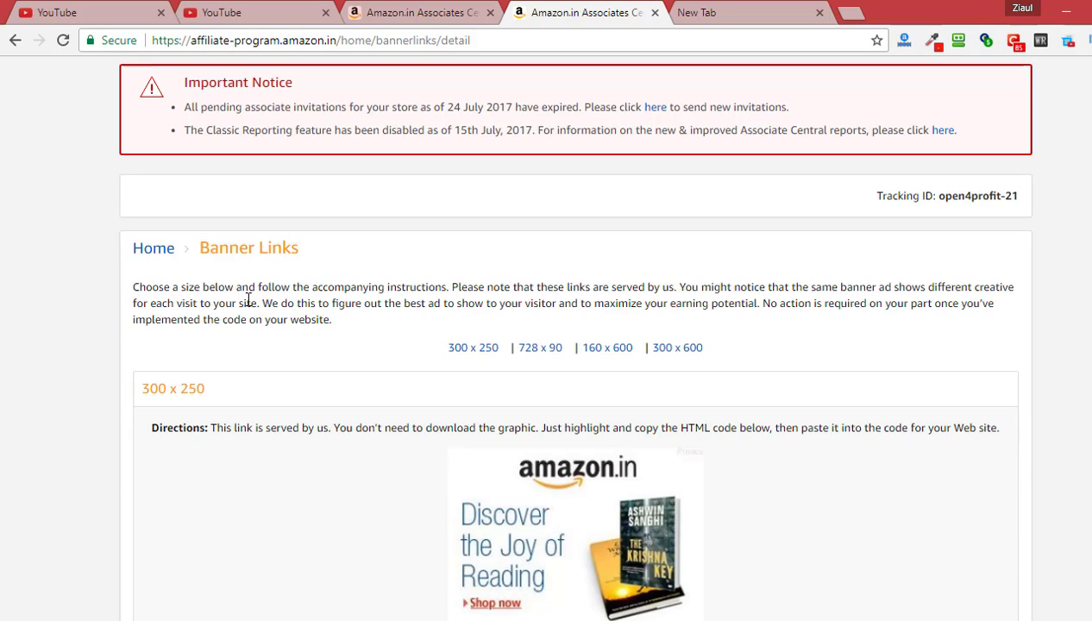
pyautogui.scroll(-1, 235, 319)
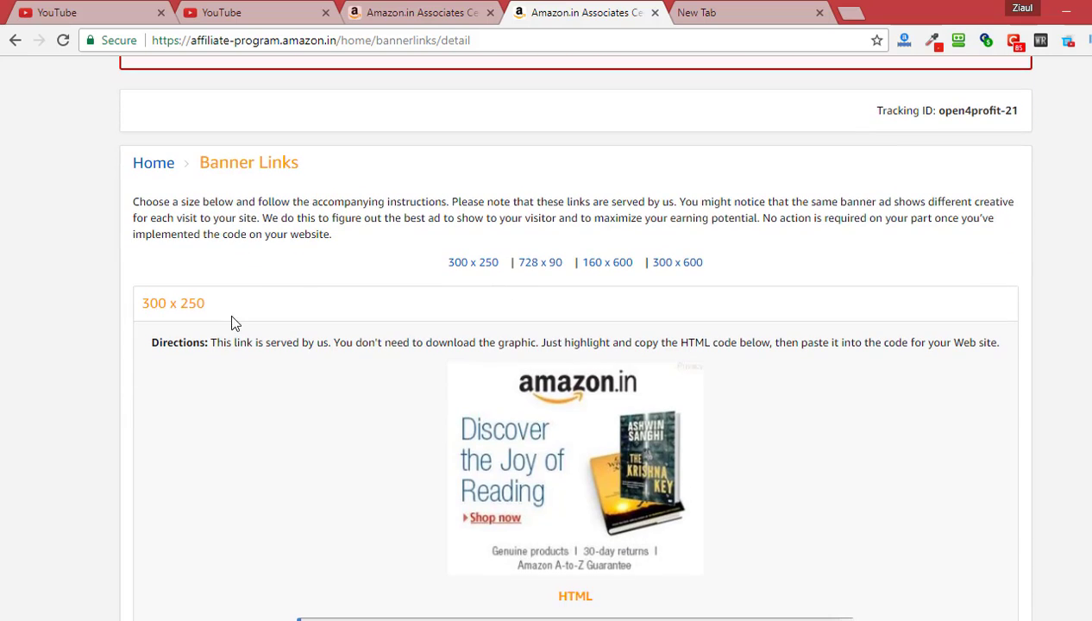
pyautogui.scroll(-1, 382, 398)
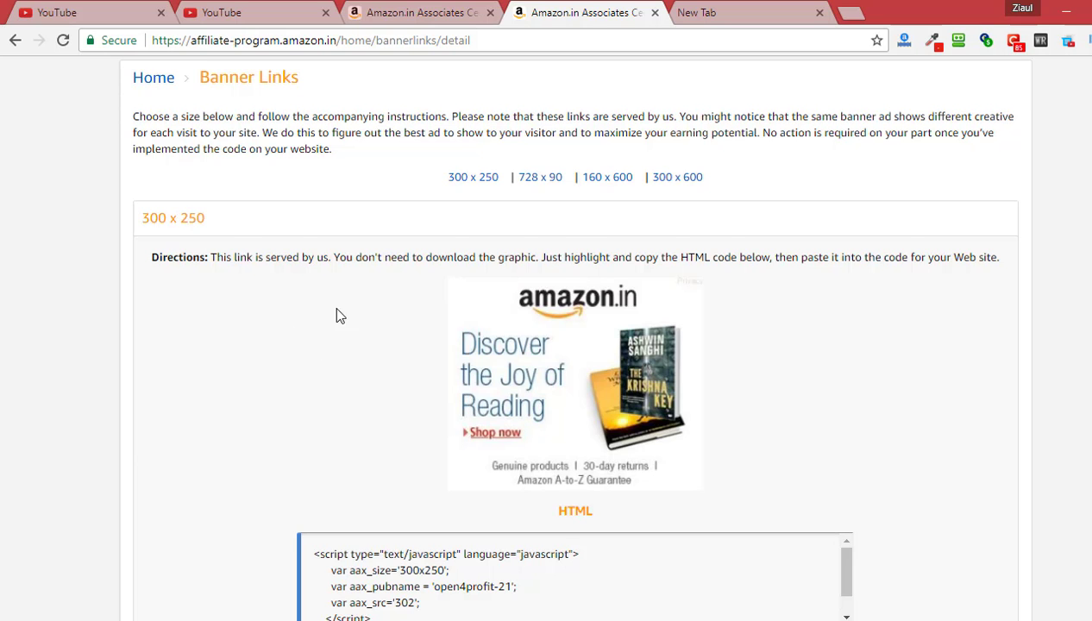
pyautogui.scroll(-2, 336, 316)
pyautogui.scroll(-10, 516, 326)
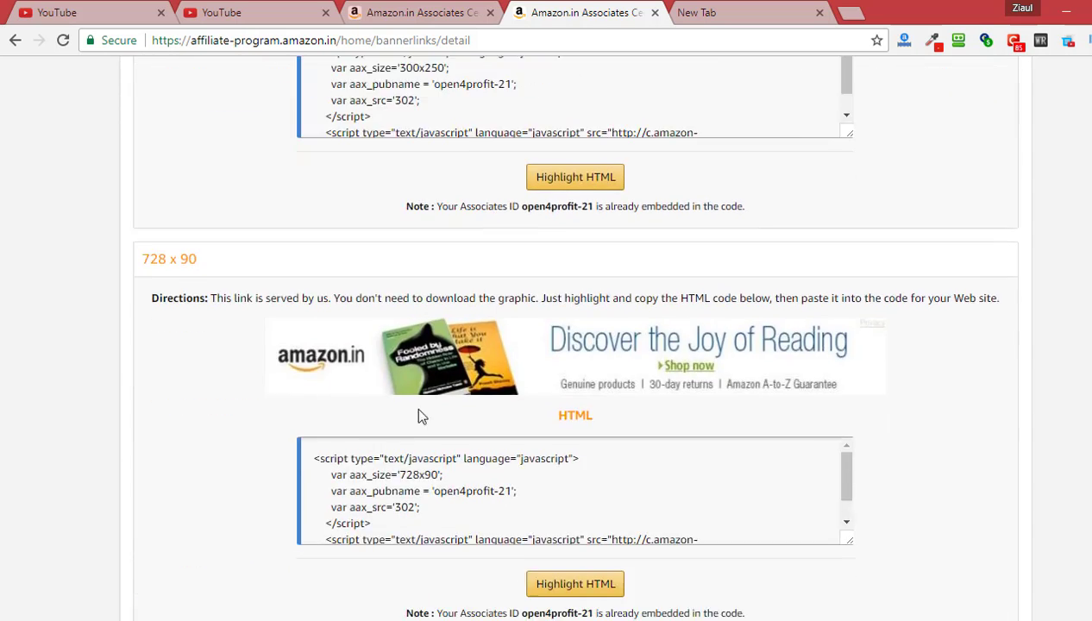
pyautogui.scroll(-12, 233, 380)
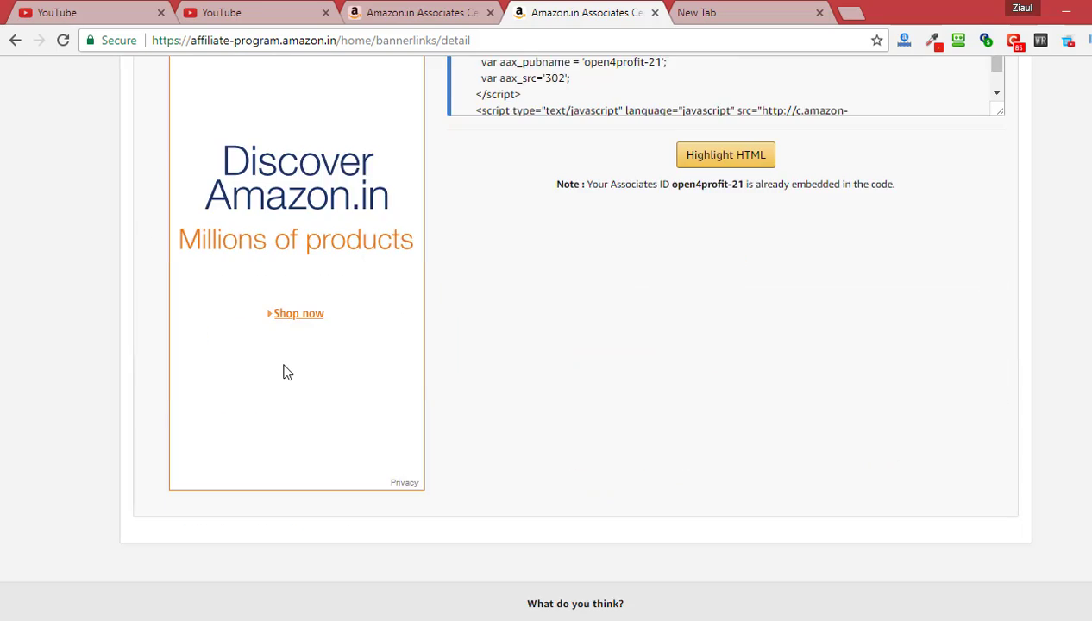
pyautogui.scroll(6, 331, 405)
pyautogui.scroll(15, 341, 411)
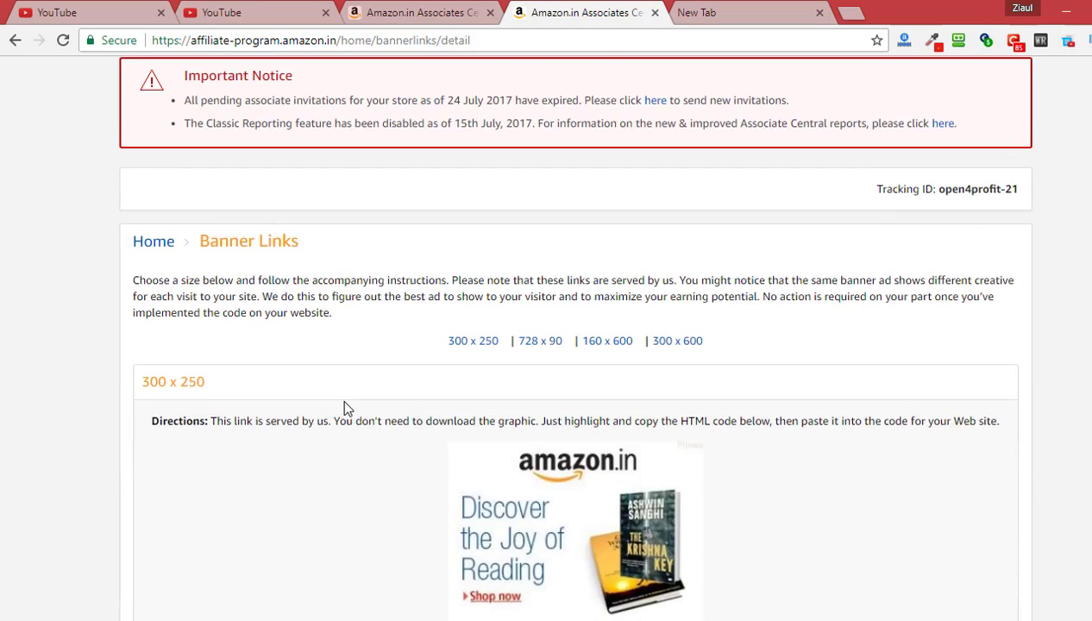
# Open Product Linking > Link to Any Page and scroll through the Favourite Destinations form
pyautogui.moveTo(295, 121)
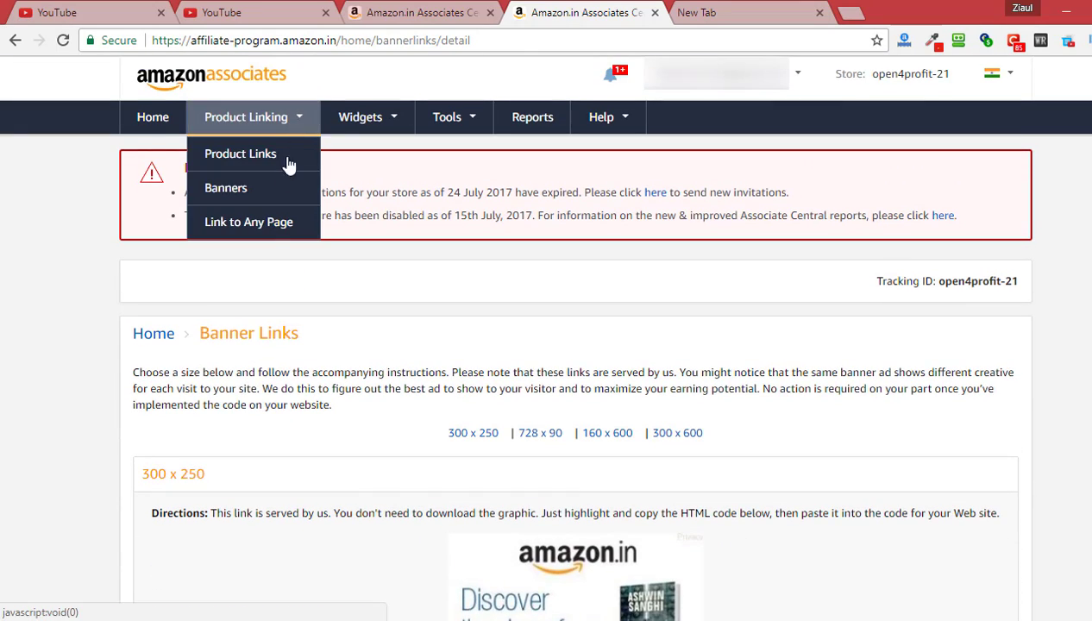
pyautogui.click(270, 222)
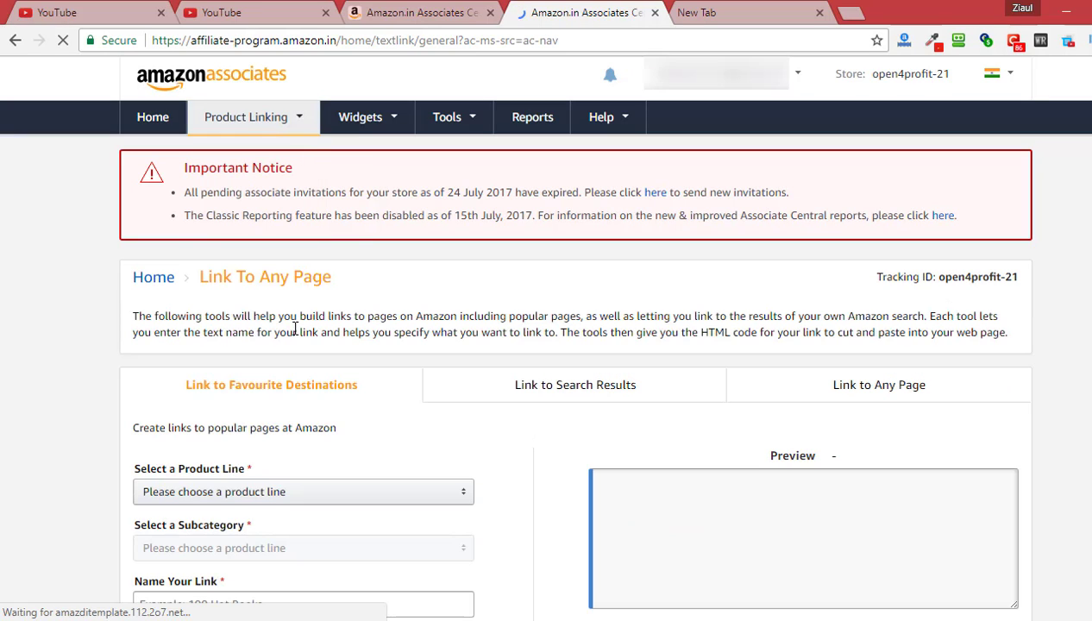
pyautogui.scroll(-1, 86, 366)
pyautogui.scroll(-2, 86, 366)
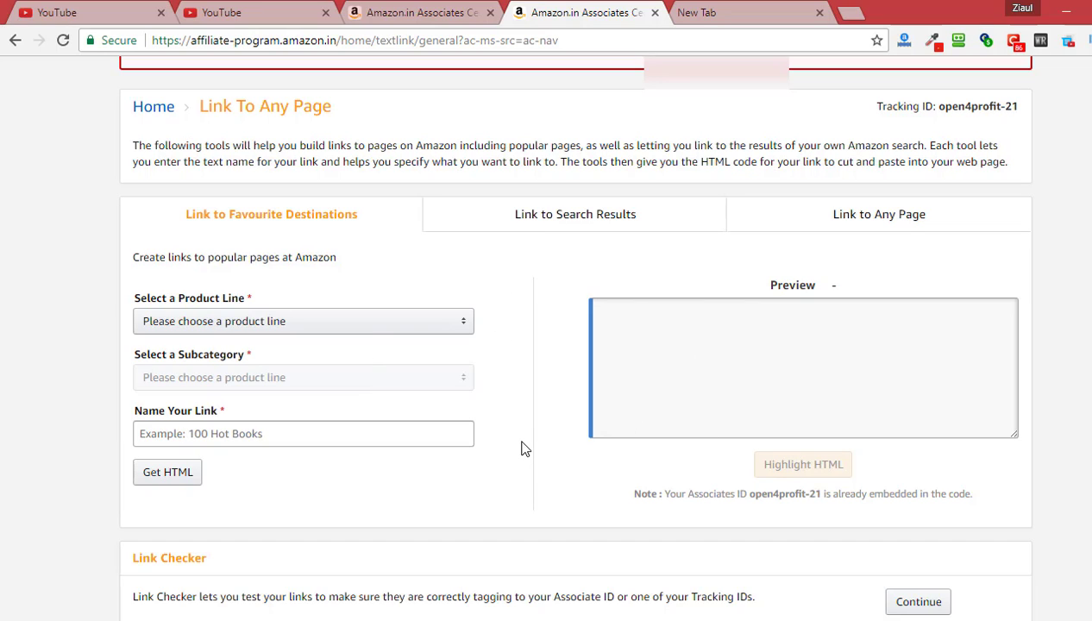
pyautogui.scroll(-1, 521, 442)
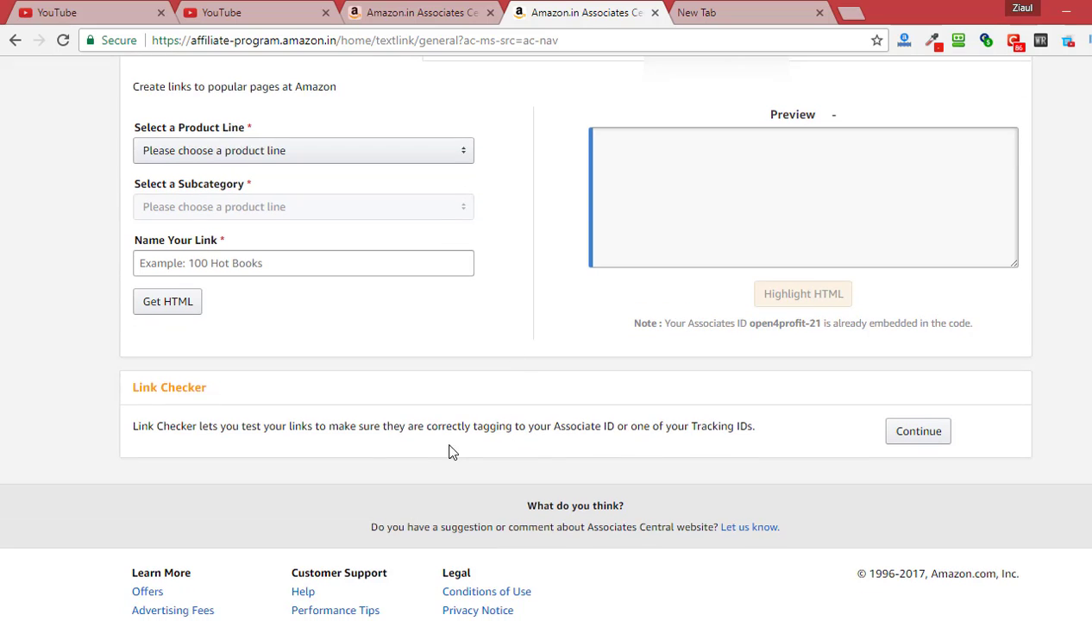
pyautogui.scroll(3, 468, 379)
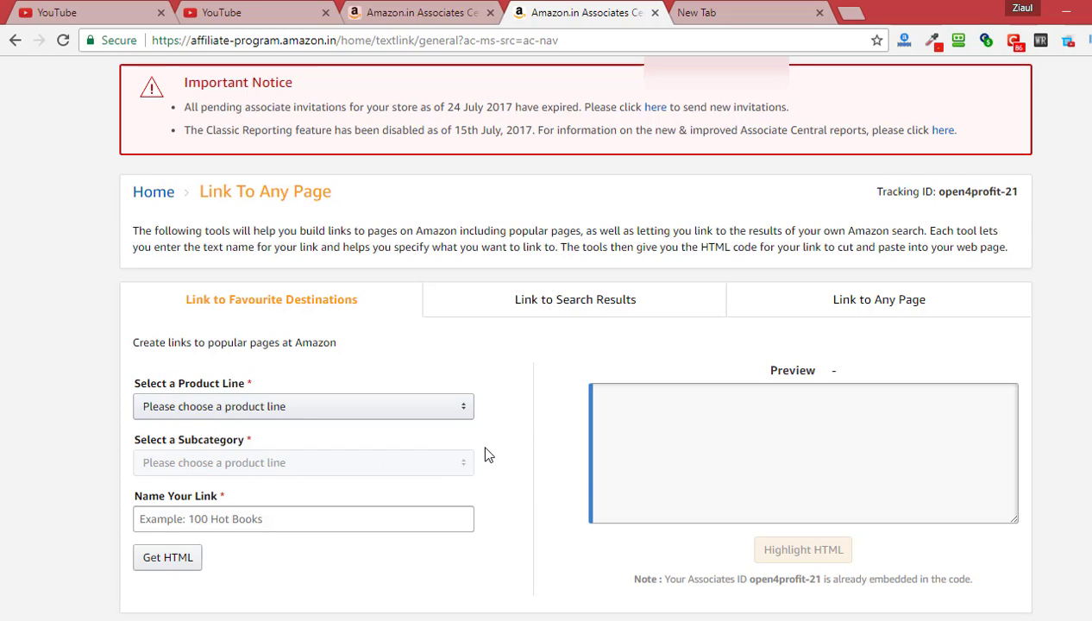
pyautogui.scroll(1, 491, 428)
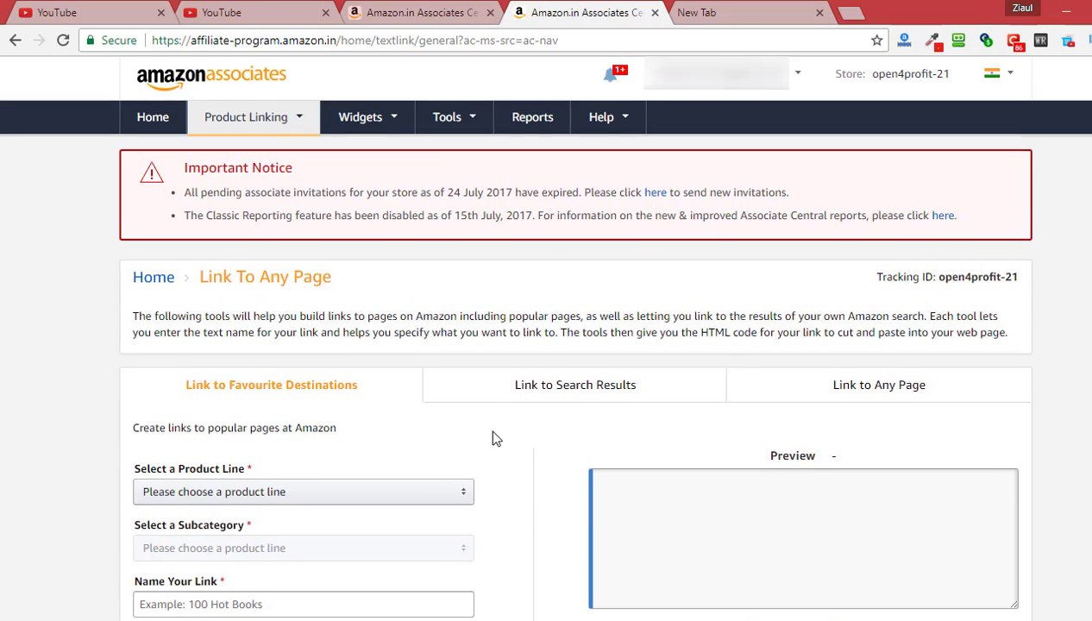
pyautogui.moveTo(293, 122)
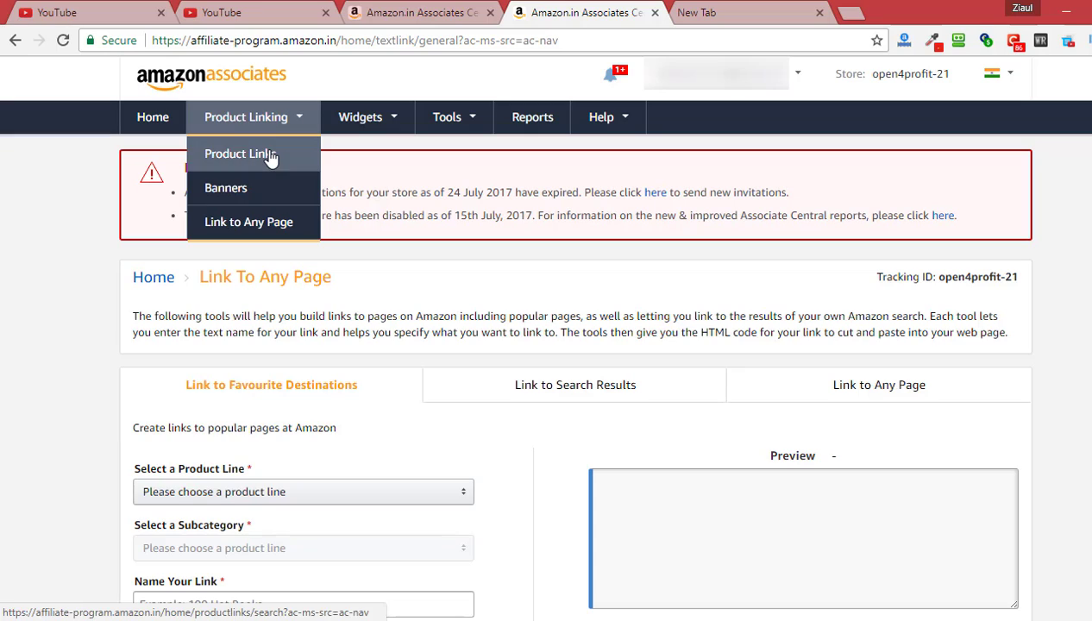
pyautogui.moveTo(388, 119)
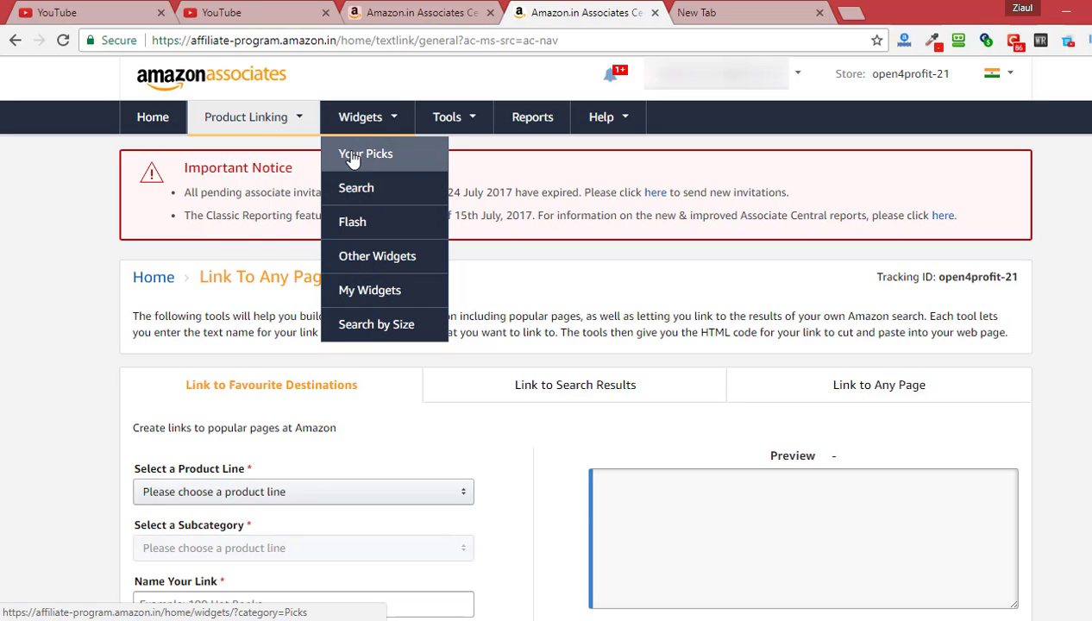
pyautogui.click(350, 153)
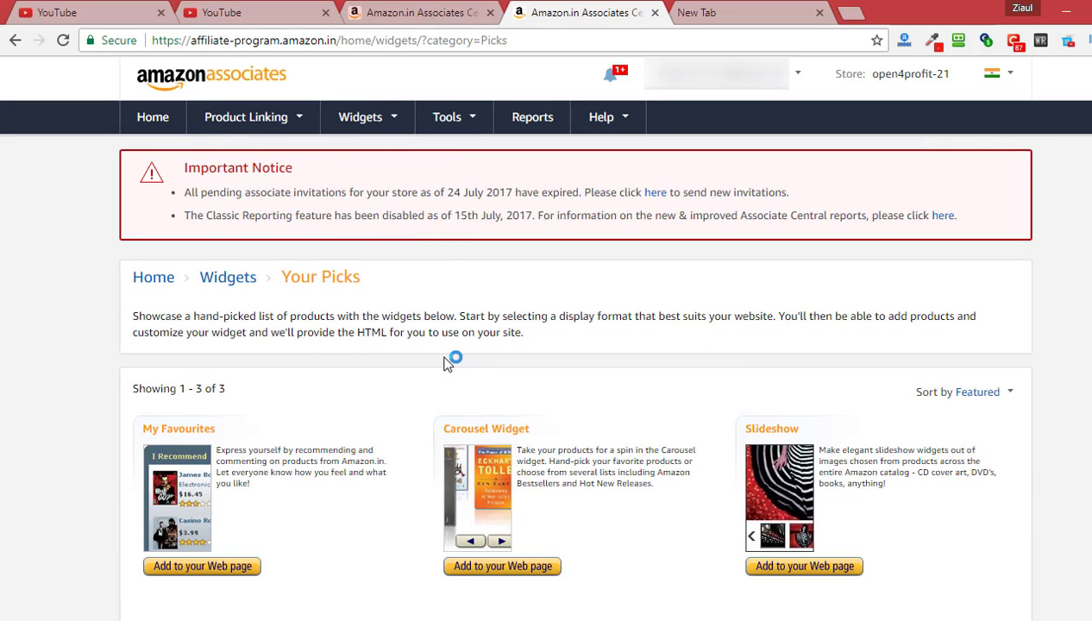
pyautogui.scroll(-1, 449, 362)
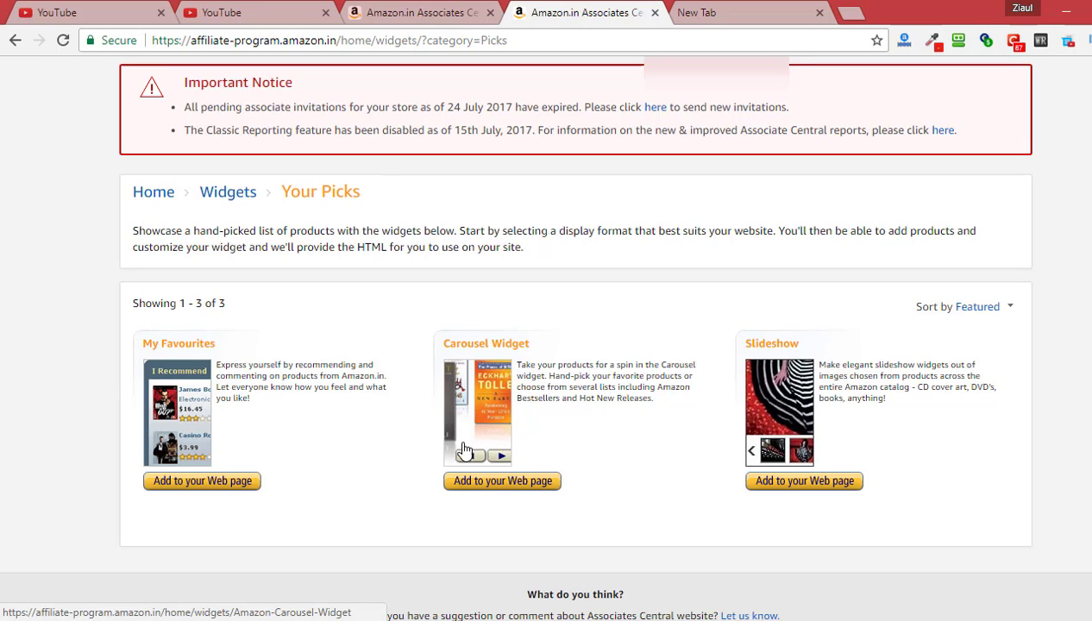
pyautogui.scroll(1, 629, 412)
pyautogui.scroll(-3, 634, 418)
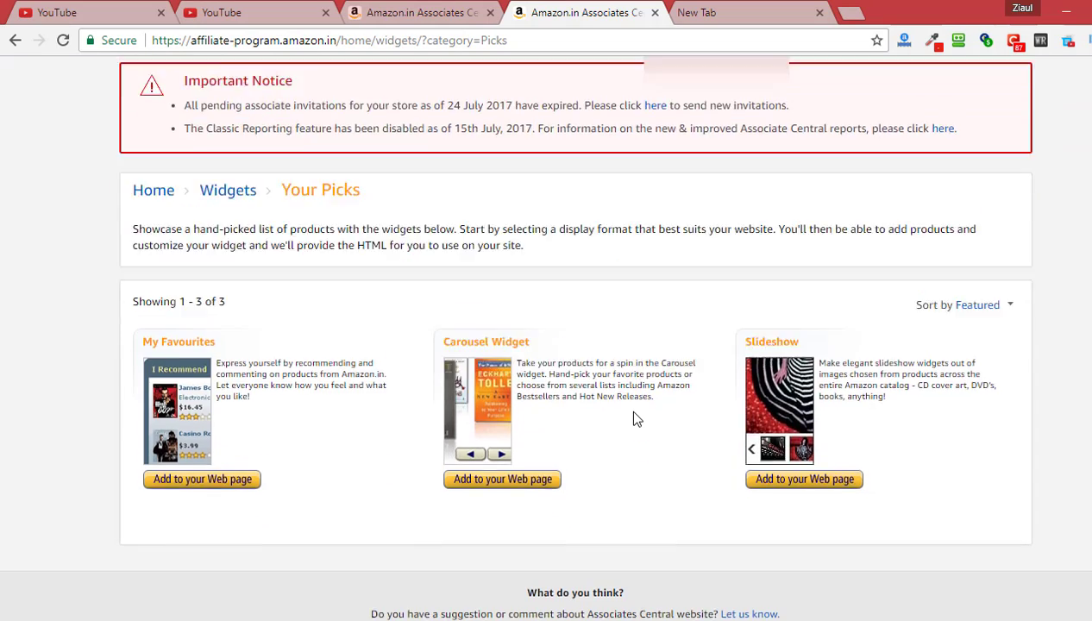
pyautogui.scroll(3, 385, 343)
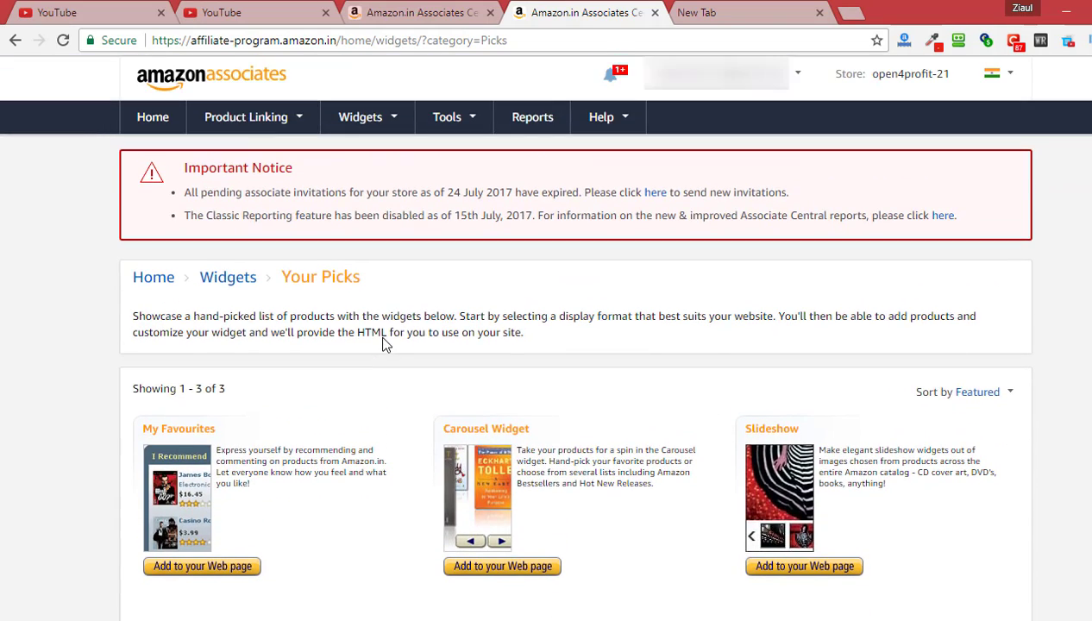
pyautogui.scroll(-2, 558, 429)
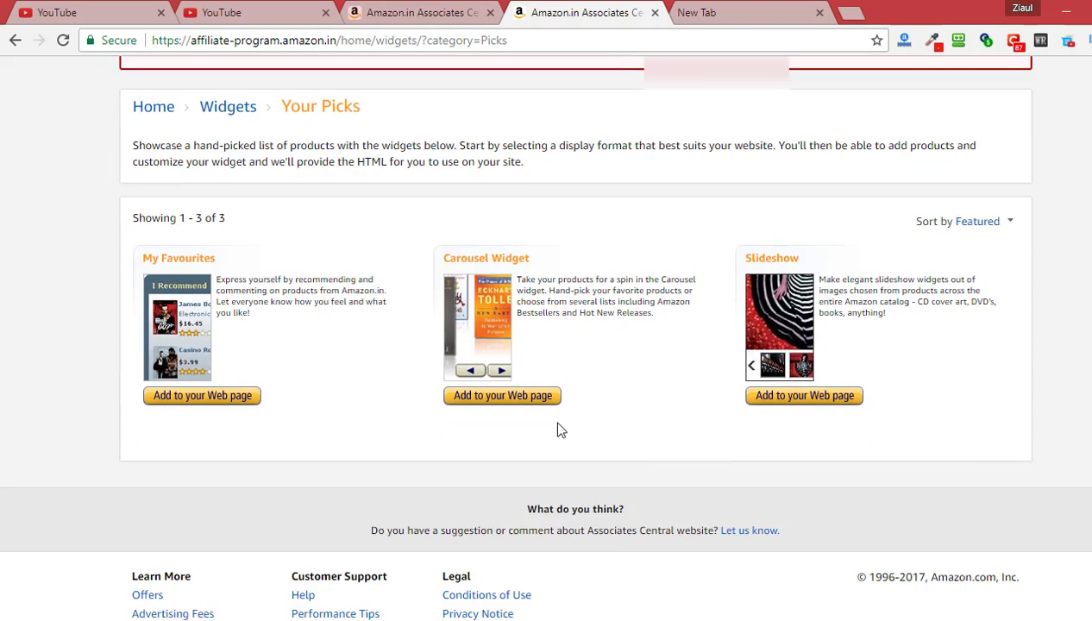
# Start a Carousel widget and set its product category to Electronics
pyautogui.click(515, 400)
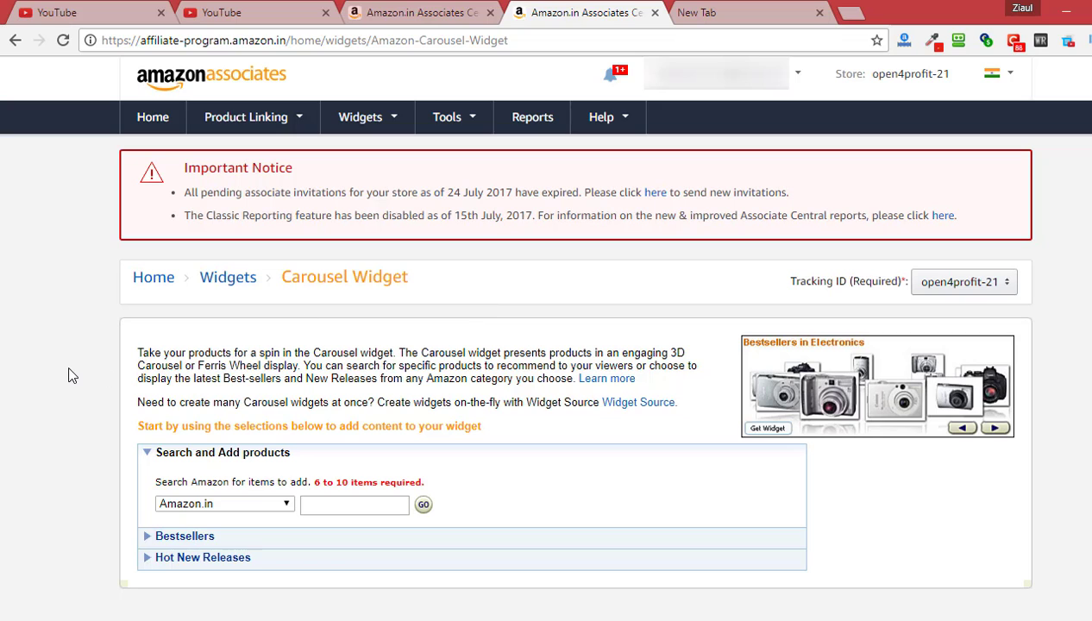
pyautogui.scroll(-3, 72, 375)
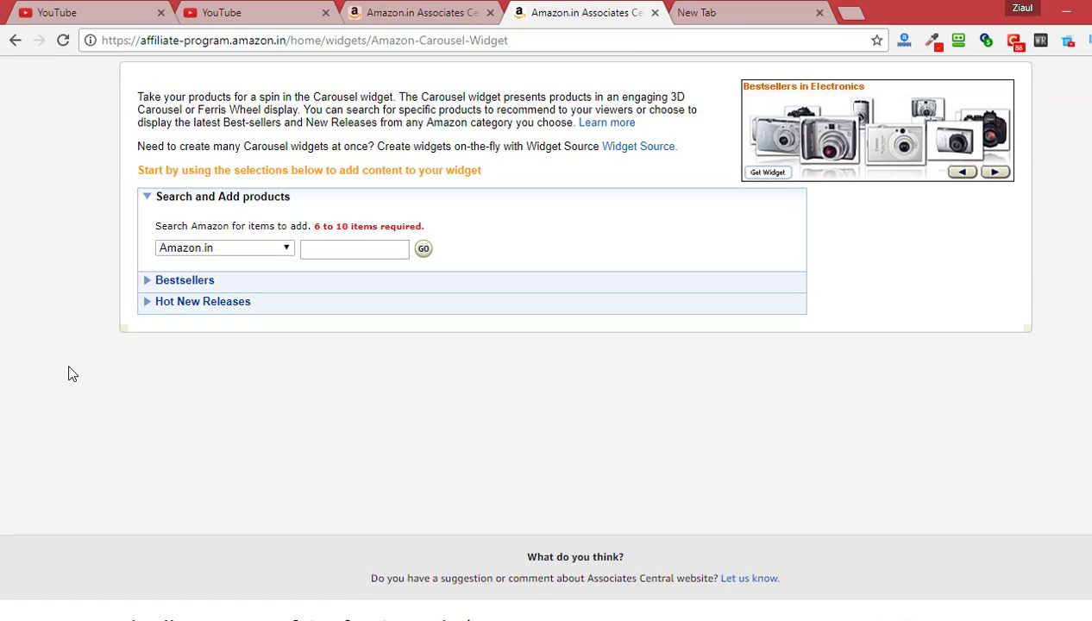
pyautogui.scroll(1, 277, 346)
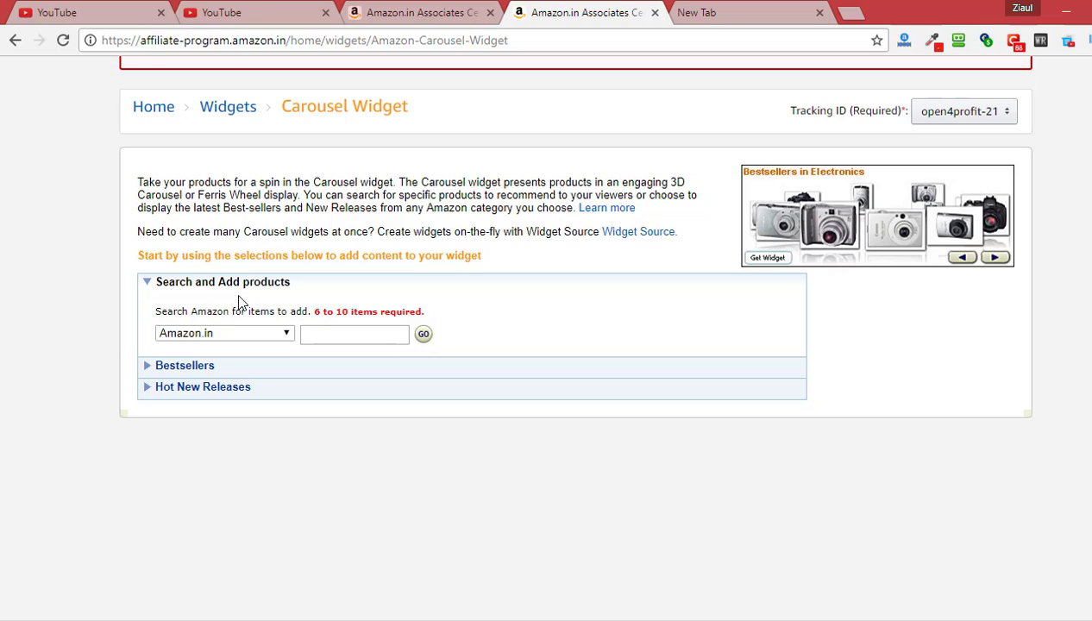
pyautogui.click(277, 335)
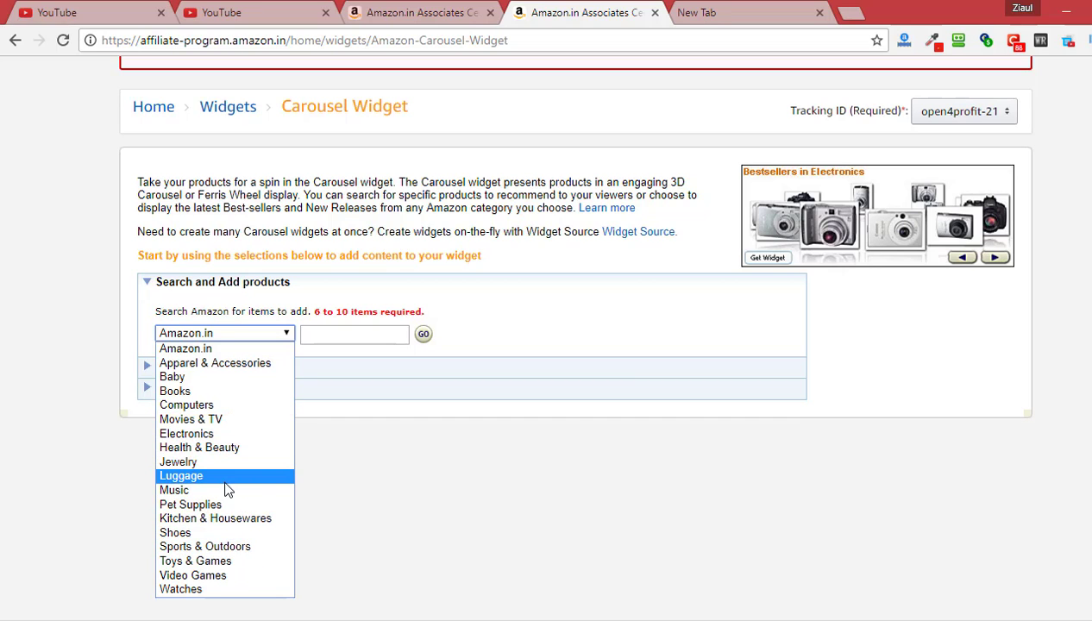
pyautogui.click(228, 436)
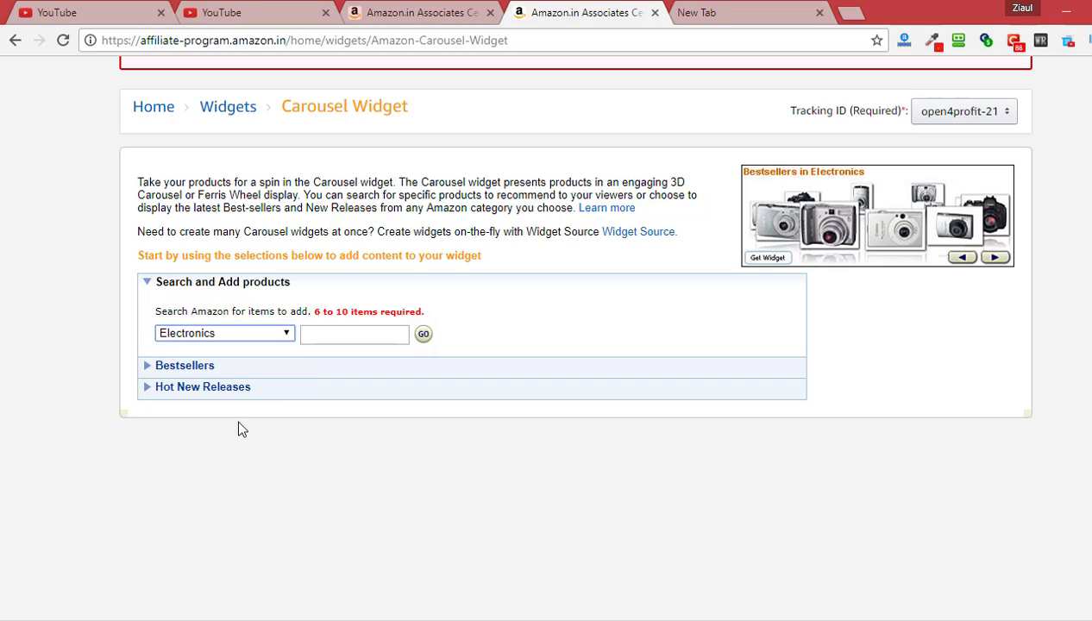
# Switch from Bestsellers back to product search and begin typing a 'mobile' search
pyautogui.click(176, 368)
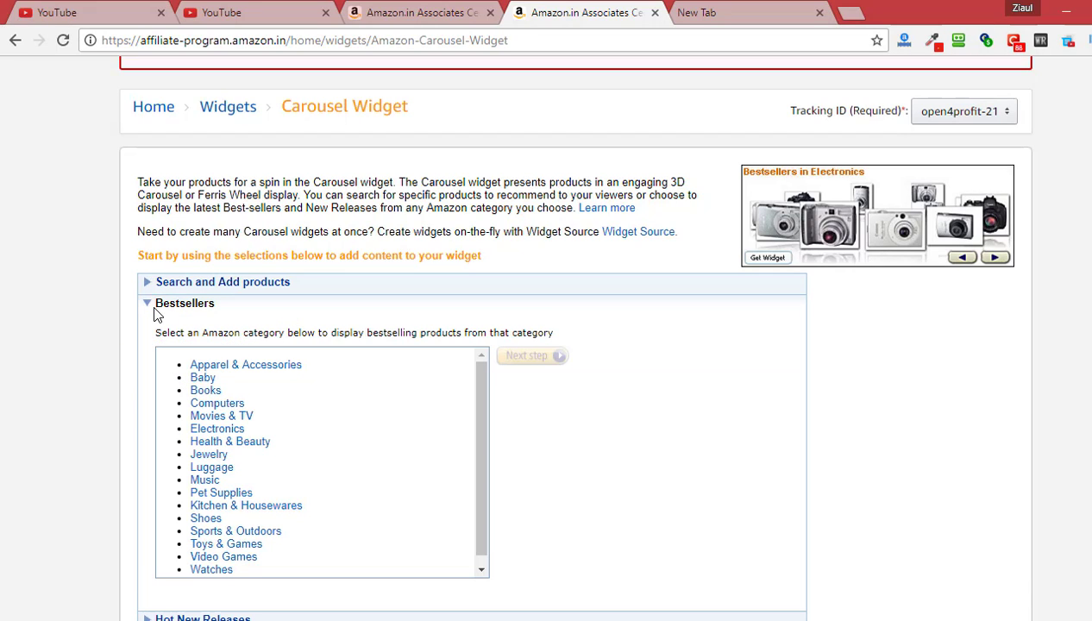
pyautogui.click(147, 288)
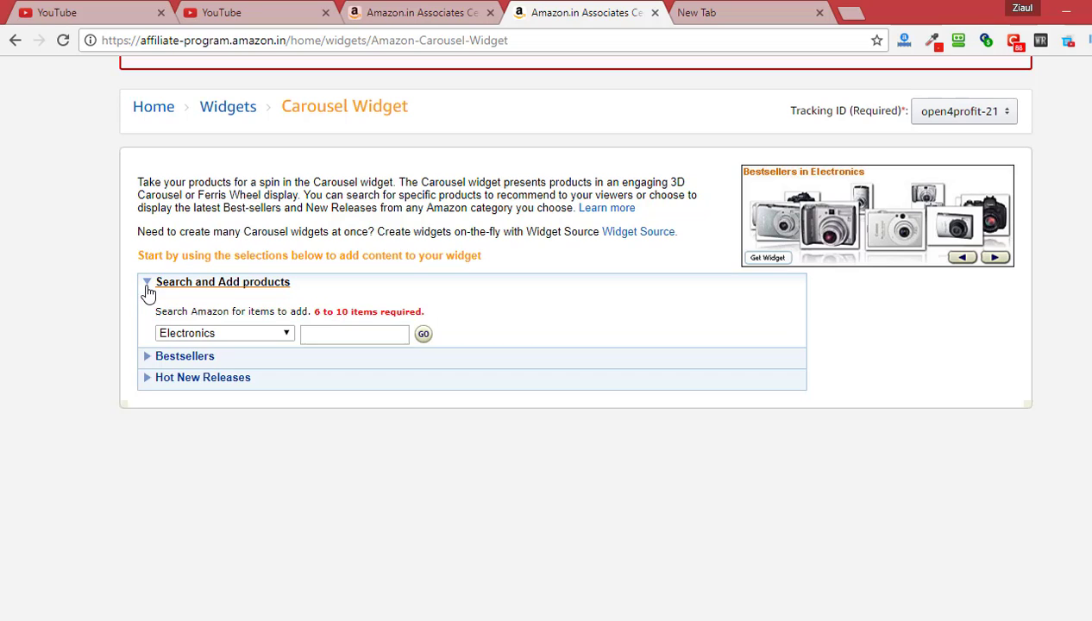
pyautogui.click(327, 333)
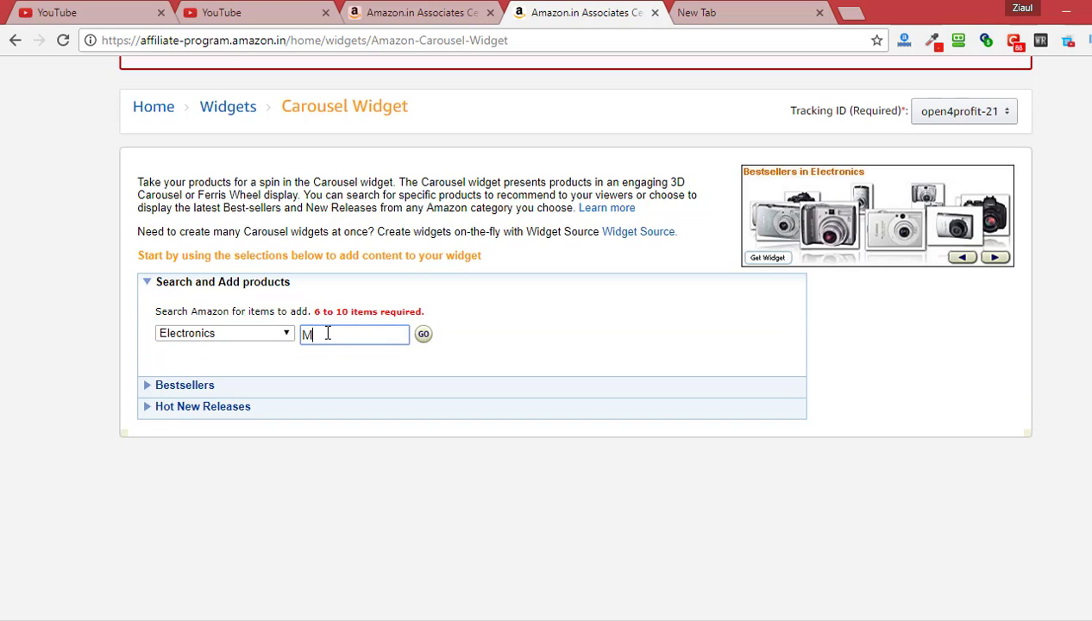
pyautogui.write('MO')
pyautogui.press('BackSpace')
pyautogui.press('BackSpace')
pyautogui.write('ko')
# Search Electronics for mobile and add the InFocus Turbo 5 32GB, I KALL K3310 and Photron lens kit
pyautogui.click(420, 336)
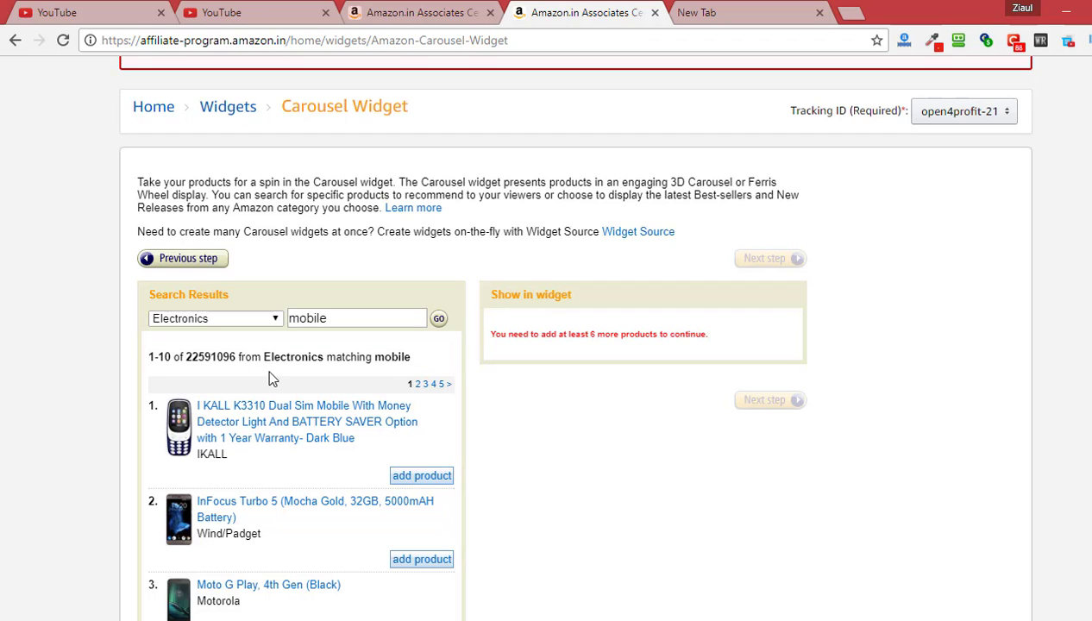
pyautogui.scroll(-2, 482, 480)
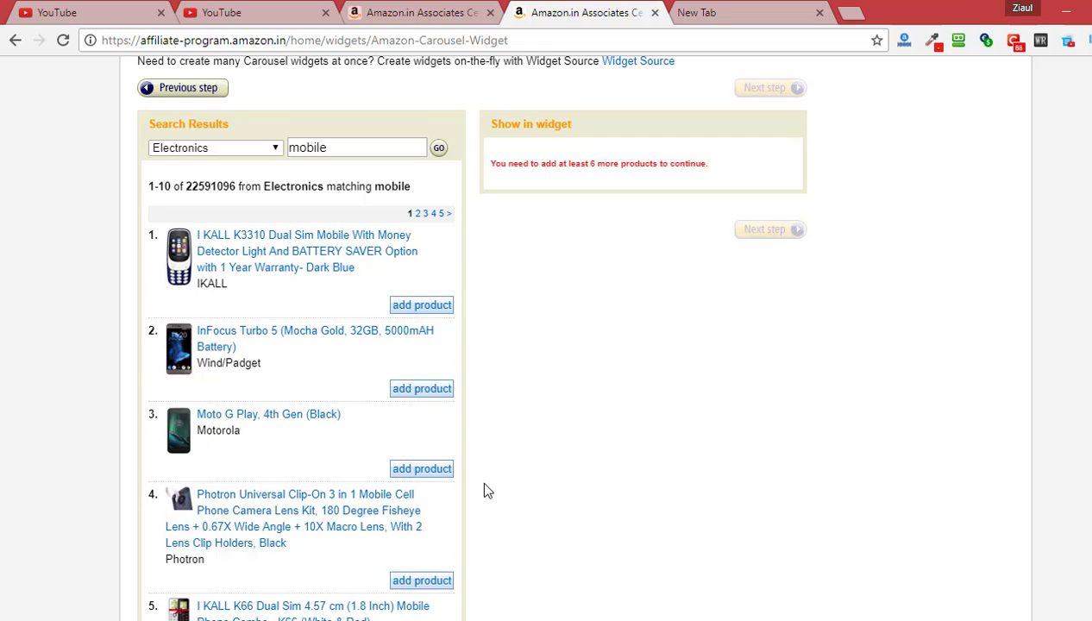
pyautogui.click(410, 390)
pyautogui.click(424, 307)
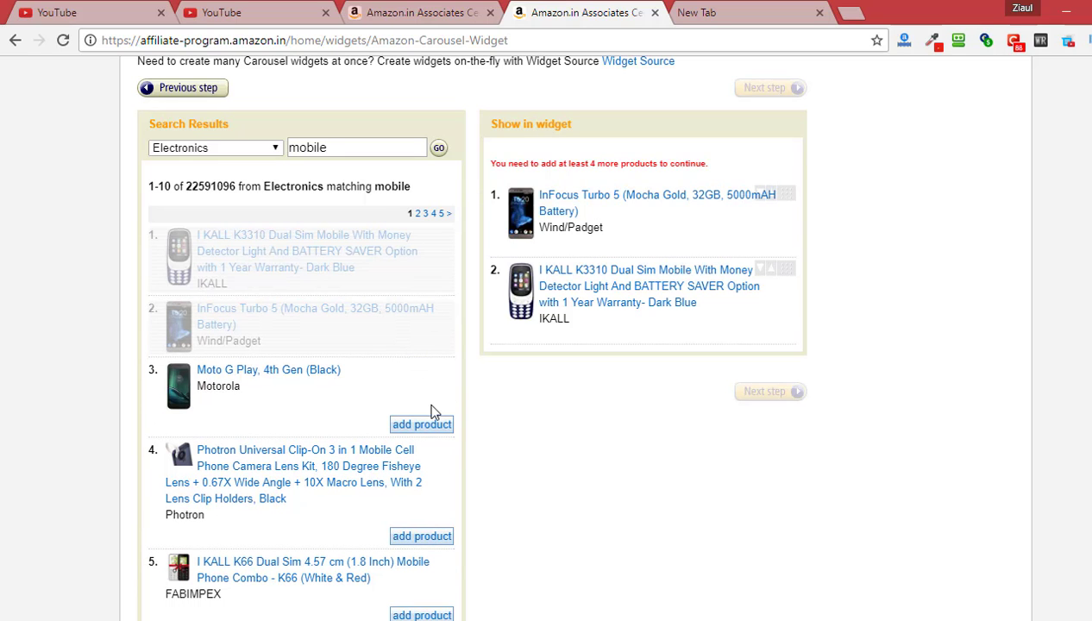
pyautogui.click(424, 536)
# Add the InFocus Turbo 5 16GB, Samsung On5 Pro (Gold) and Moto G Play 4th Gen (White)
pyautogui.scroll(-2, 446, 498)
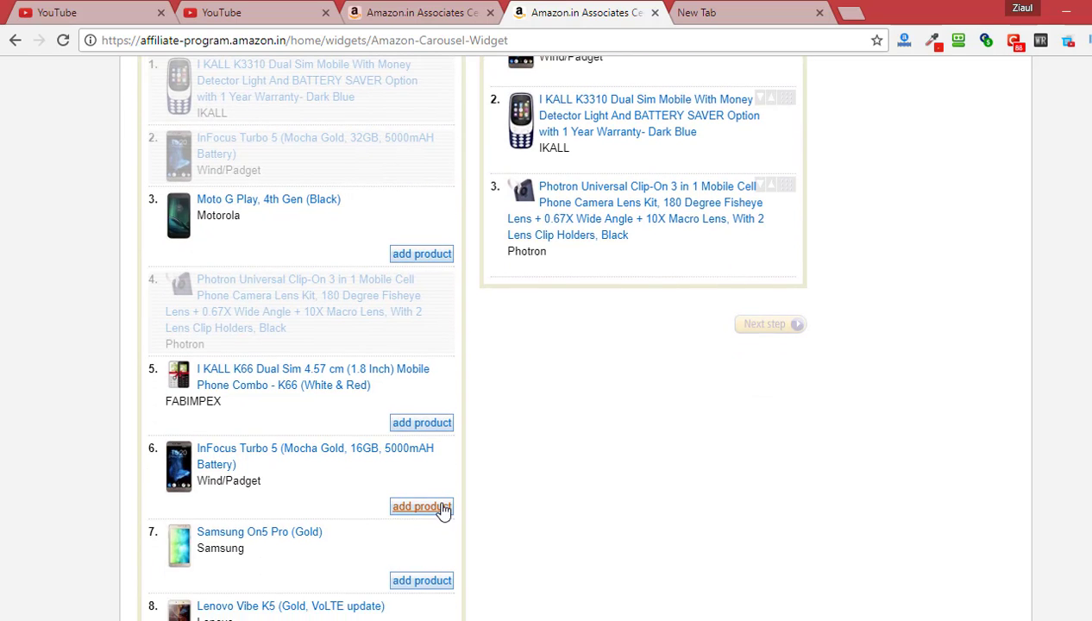
pyautogui.click(442, 509)
pyautogui.click(436, 560)
pyautogui.moveTo(728, 356)
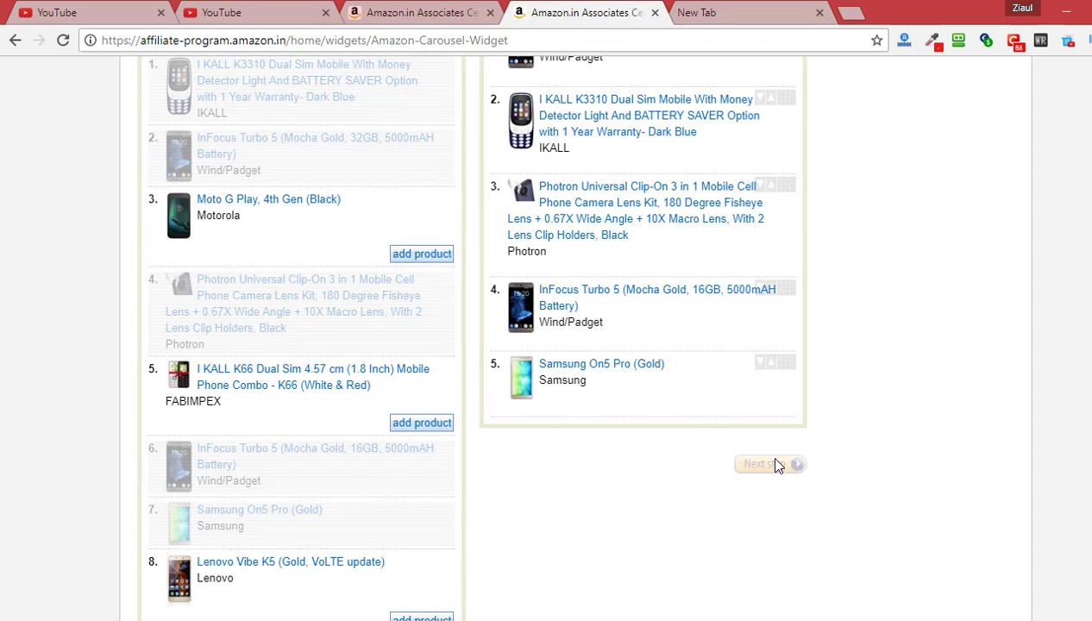
pyautogui.scroll(-5, 714, 463)
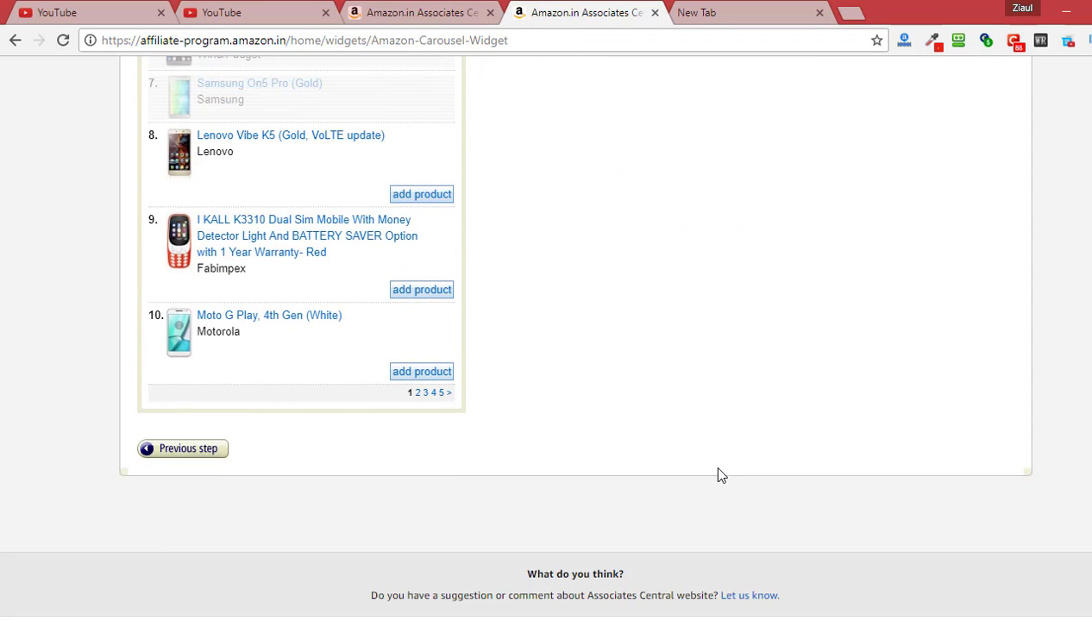
pyautogui.click(439, 371)
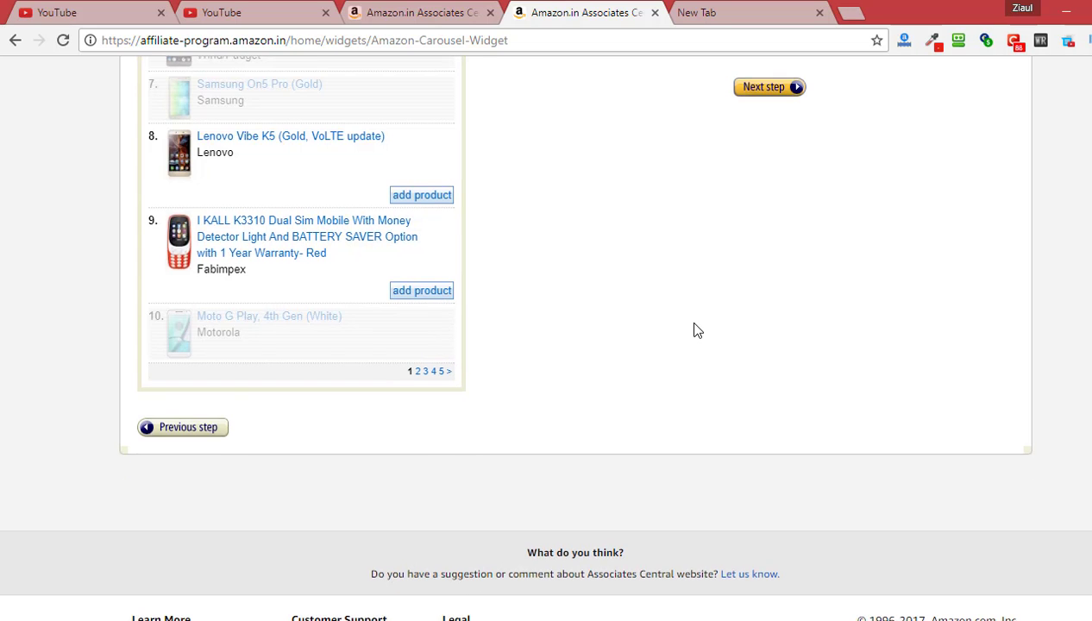
pyautogui.scroll(5, 697, 330)
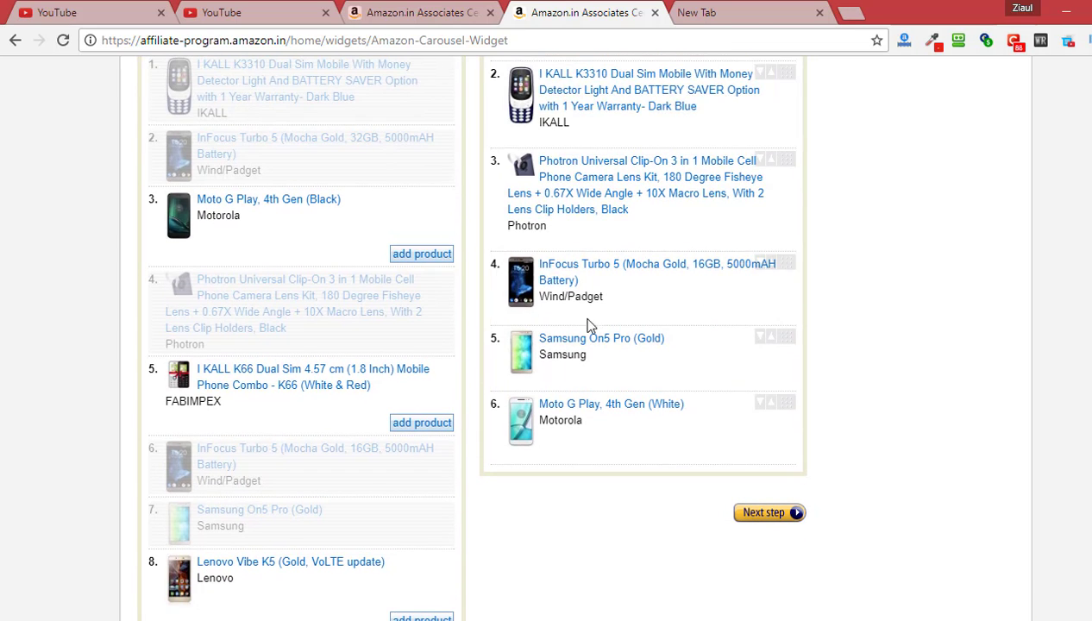
pyautogui.scroll(1, 732, 526)
# Continue to the carousel's layout step and allow Flash to run for the widget preview
pyautogui.click(794, 601)
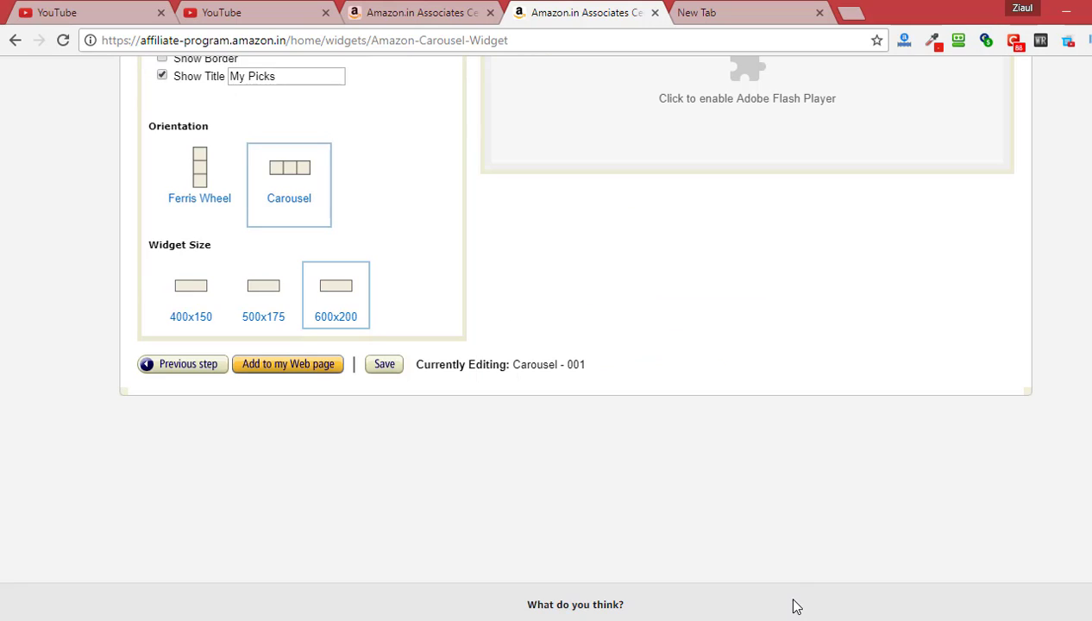
pyautogui.scroll(3, 747, 561)
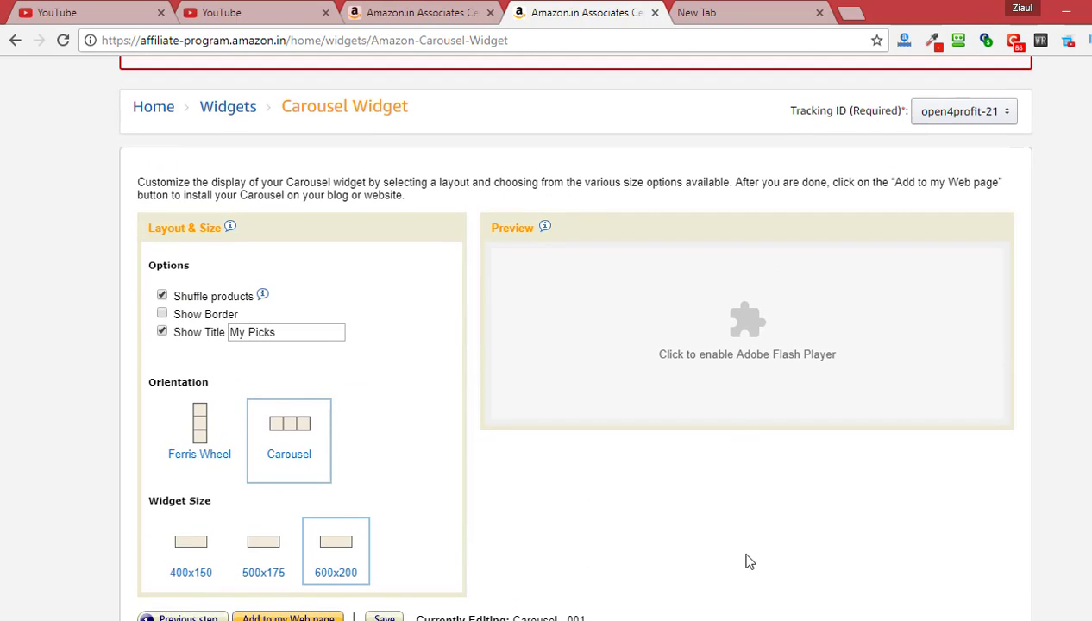
pyautogui.scroll(-1, 748, 562)
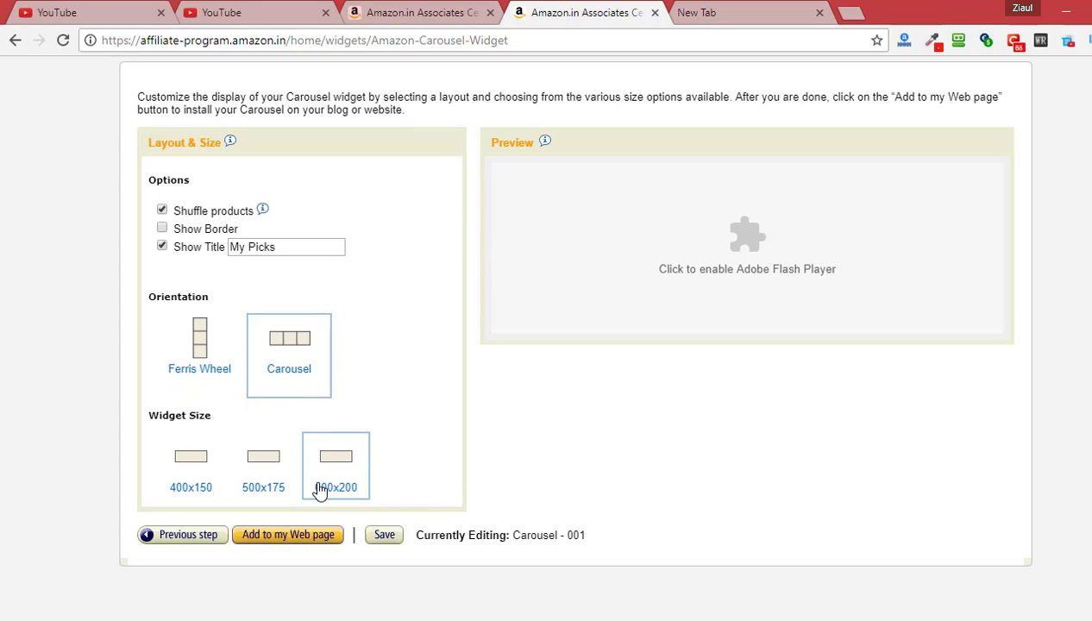
pyautogui.click(721, 277)
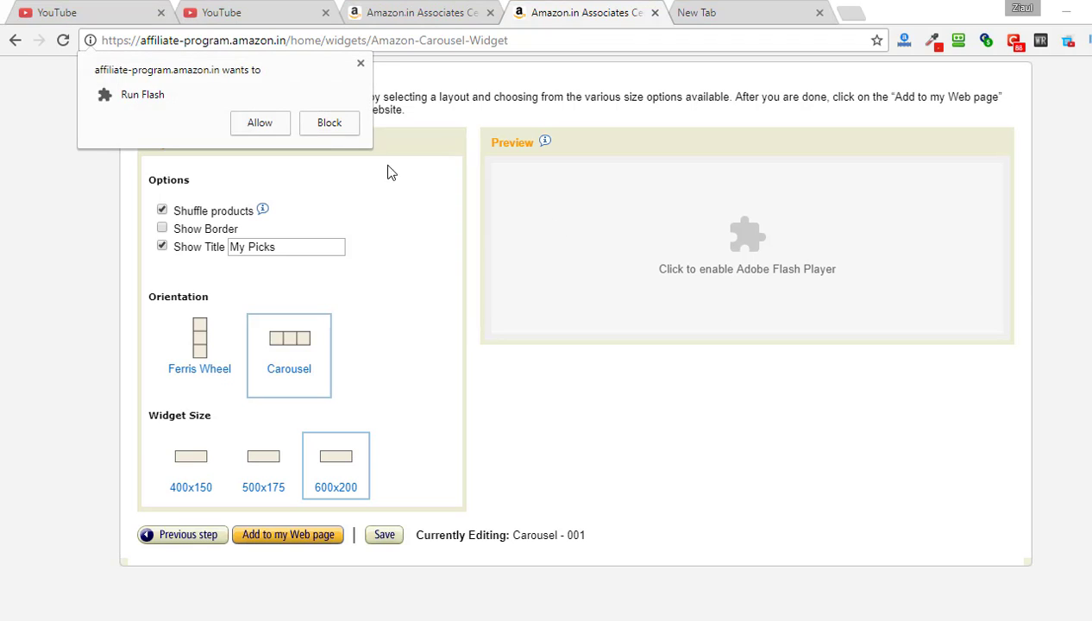
pyautogui.click(260, 124)
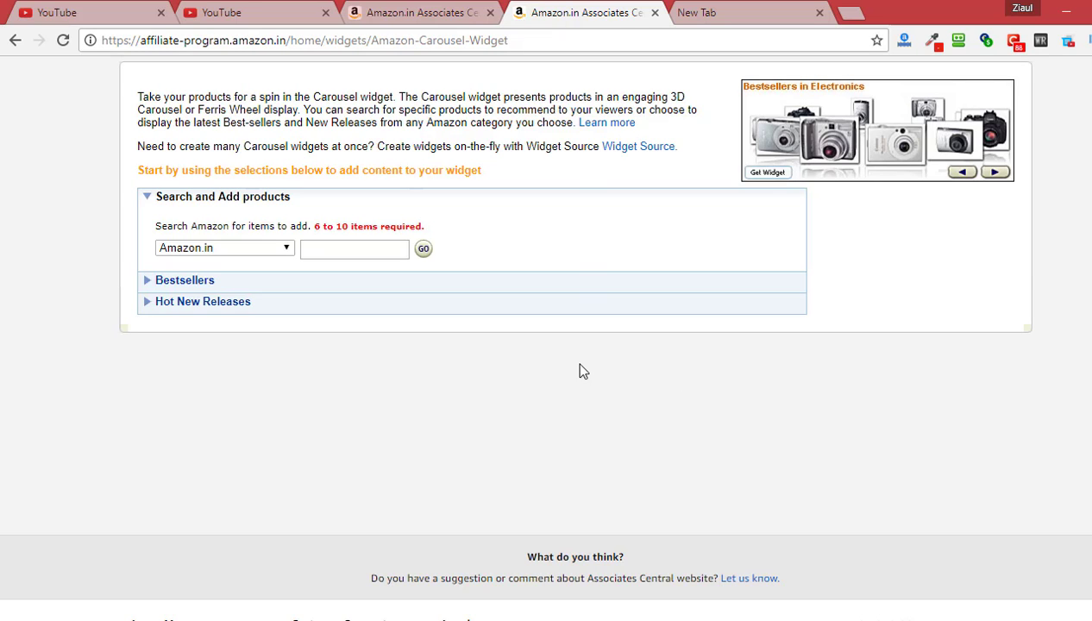
# Go to the Reports summary showing this month's fees of ₹0.00
pyautogui.scroll(2, 579, 371)
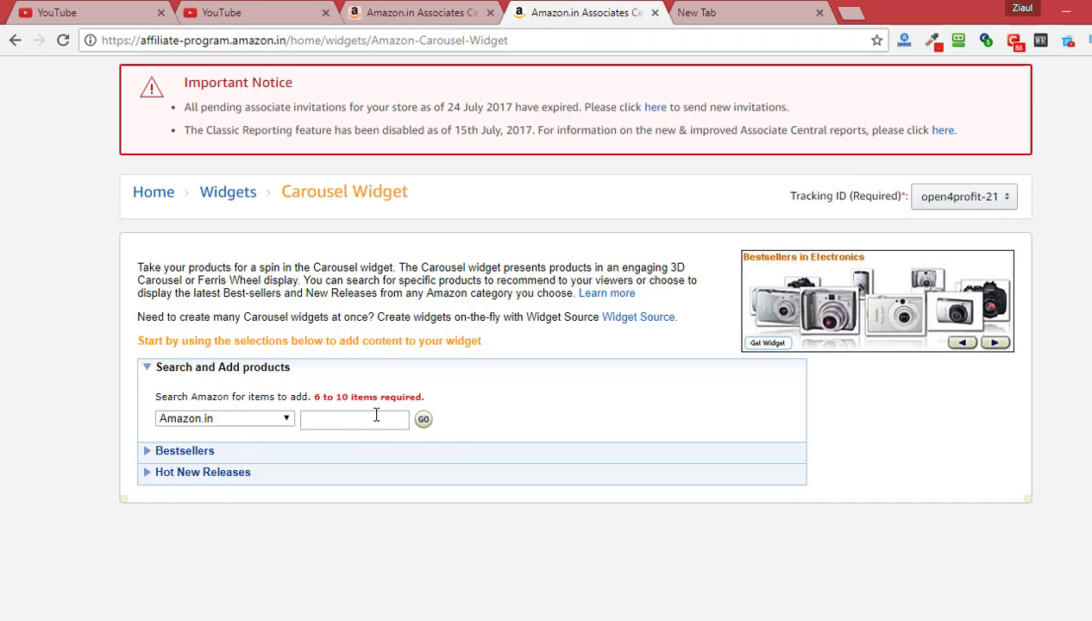
pyautogui.scroll(1, 590, 428)
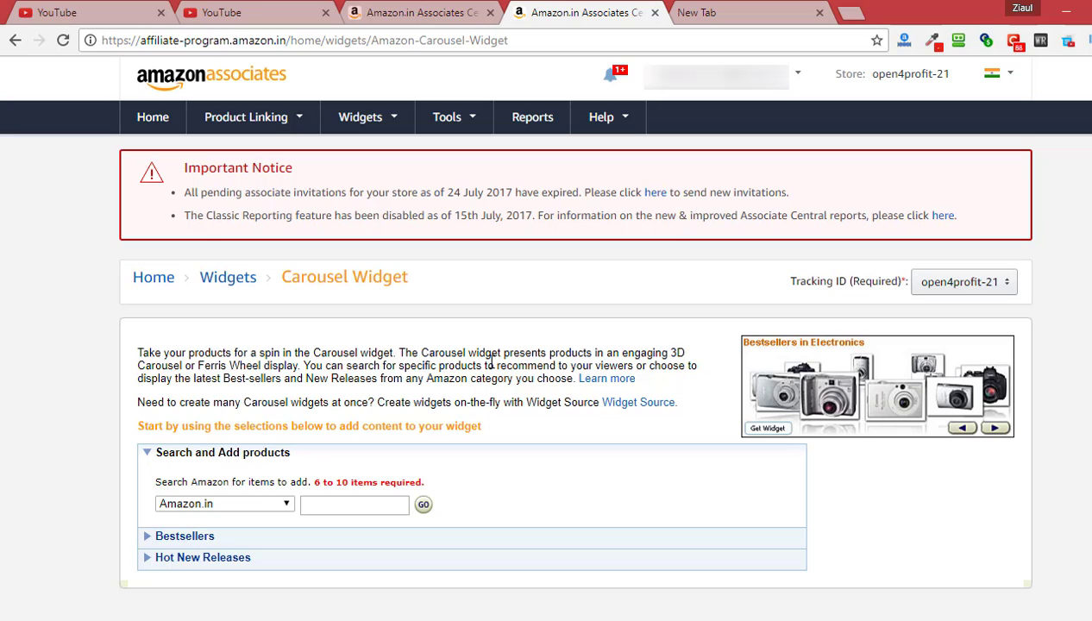
pyautogui.moveTo(466, 128)
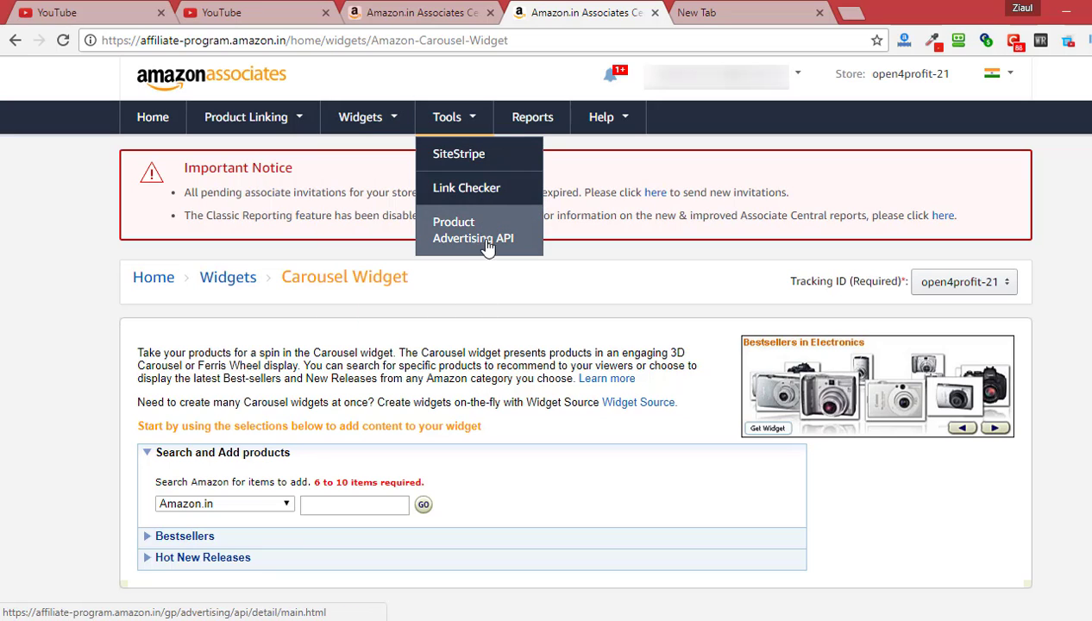
pyautogui.click(535, 124)
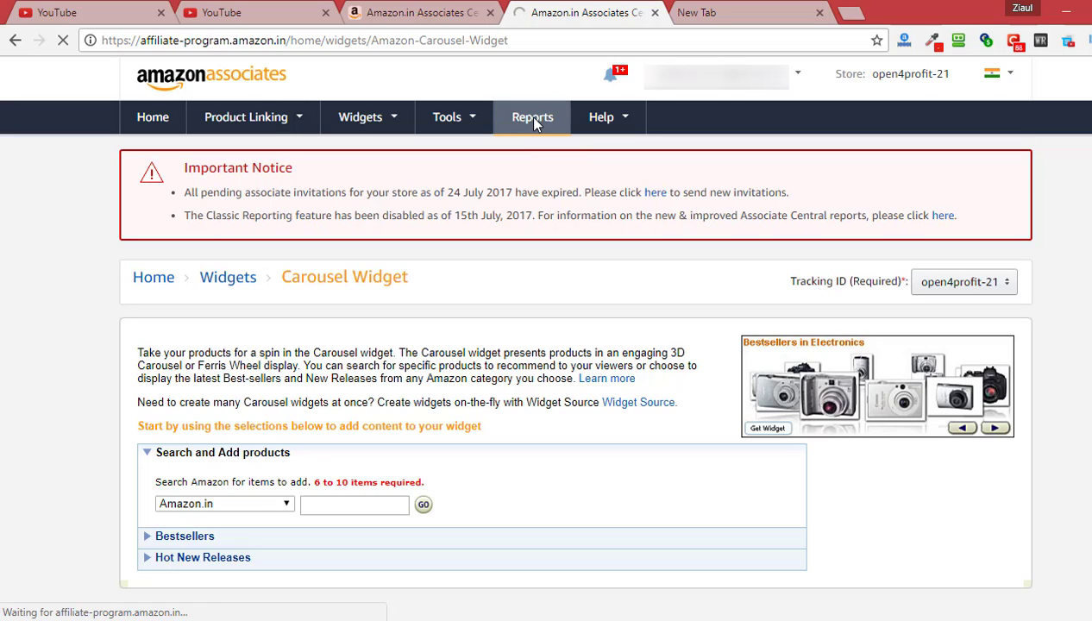